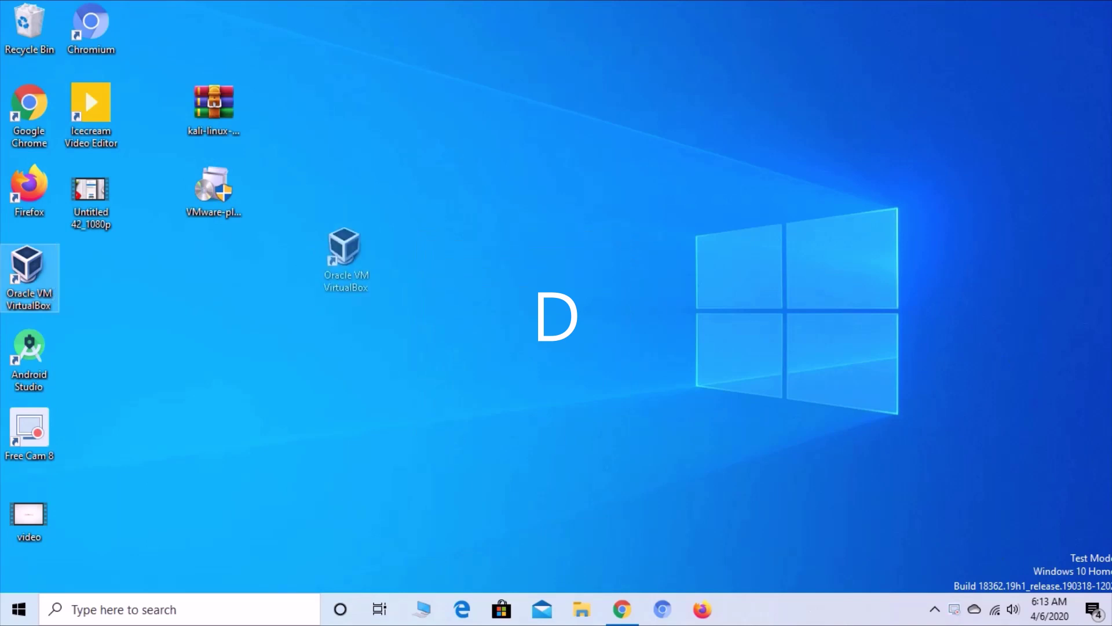
- Remove the 'kali linix' virtual machine from the VirtualBox Manager list
key(Return)
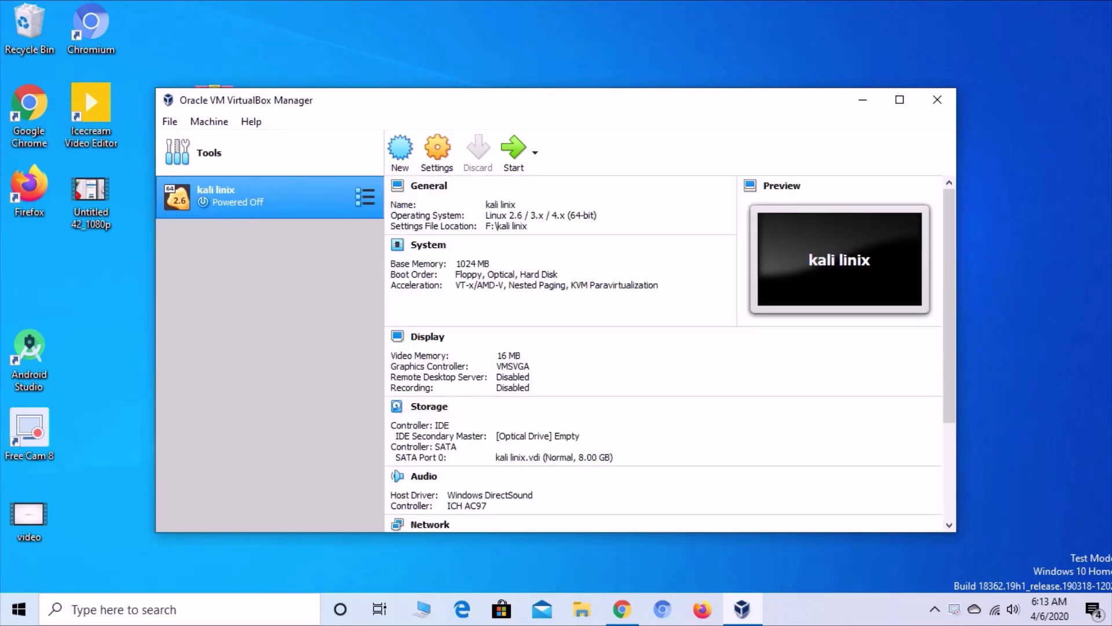
click(209, 121)
click(236, 253)
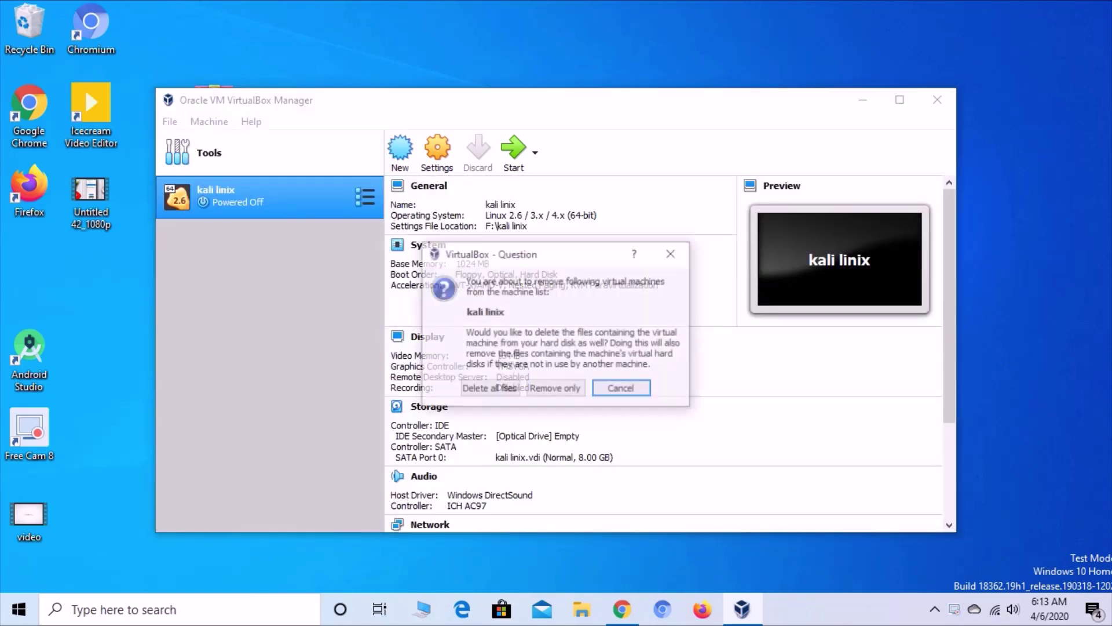
key(Return)
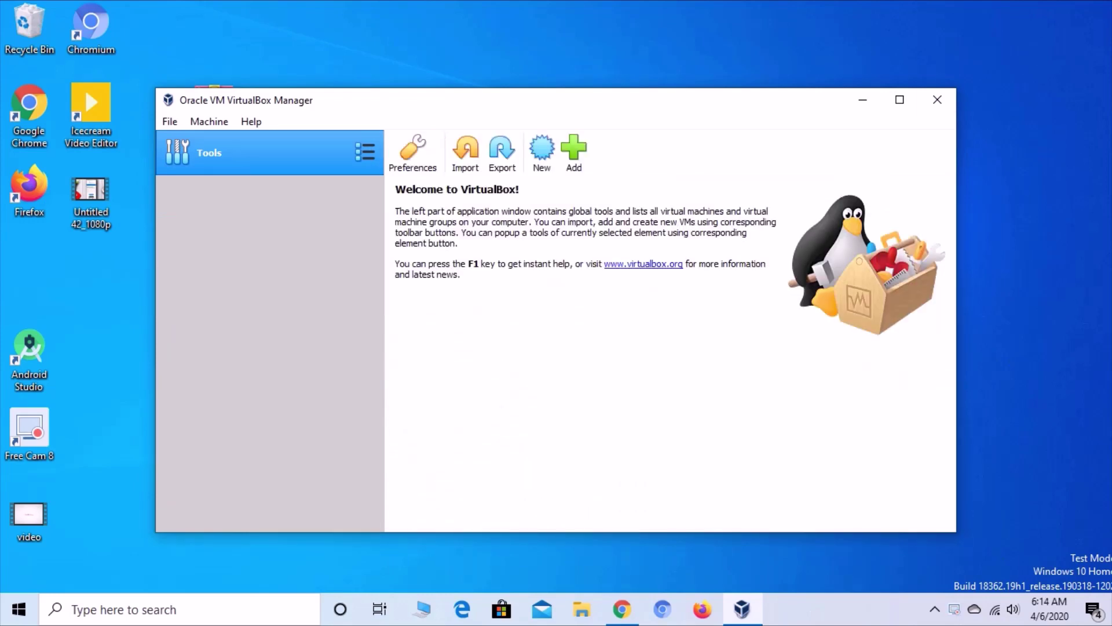
- Close VirtualBox Manager and dismiss the Windows search panel
click(938, 99)
click(124, 609)
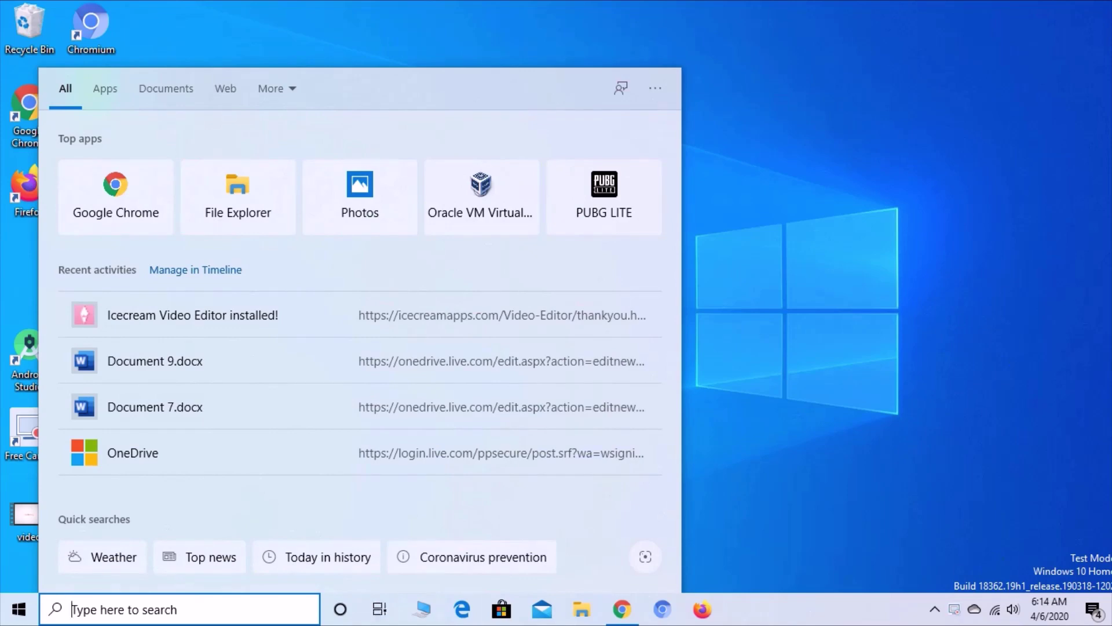
key(Escape)
- Open Apps & features in Windows Settings and search the installed apps for 'vm'
right_click(570, 273)
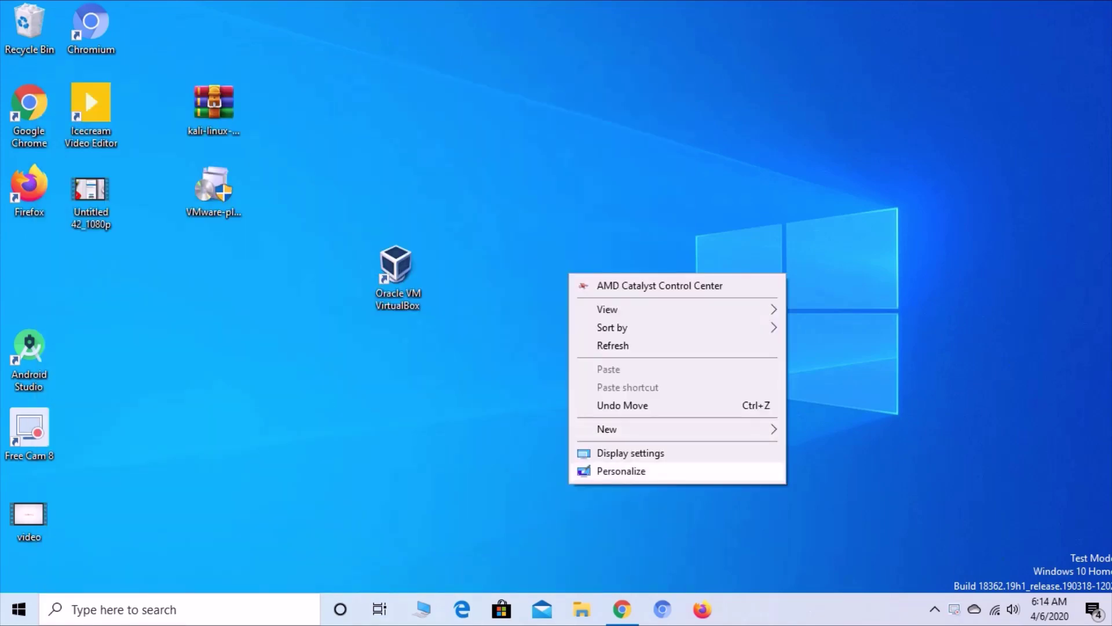
click(608, 470)
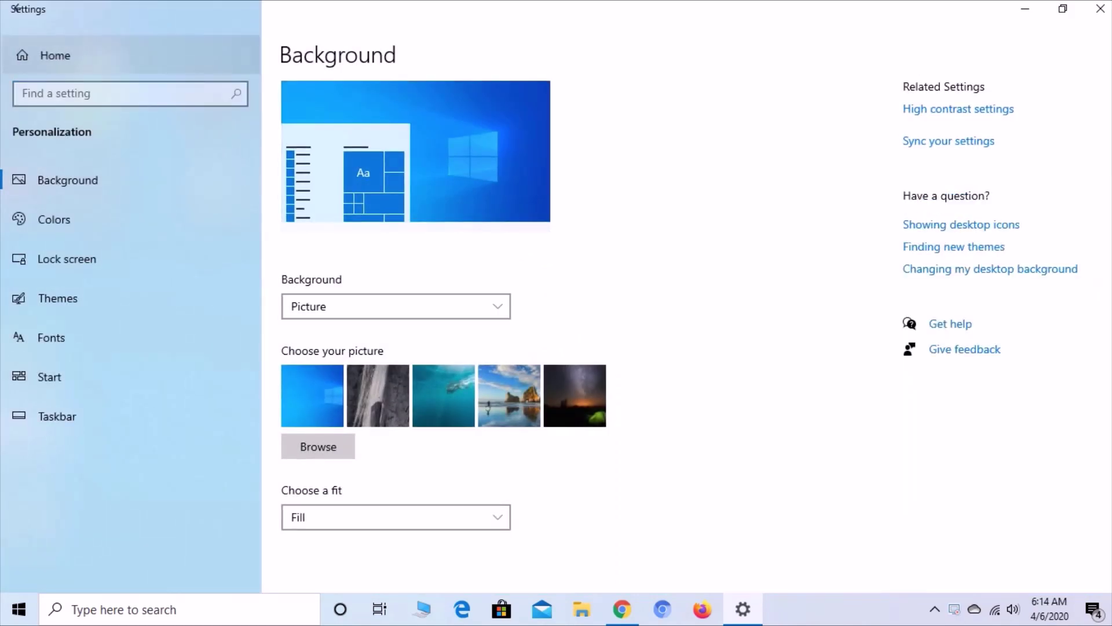
click(52, 55)
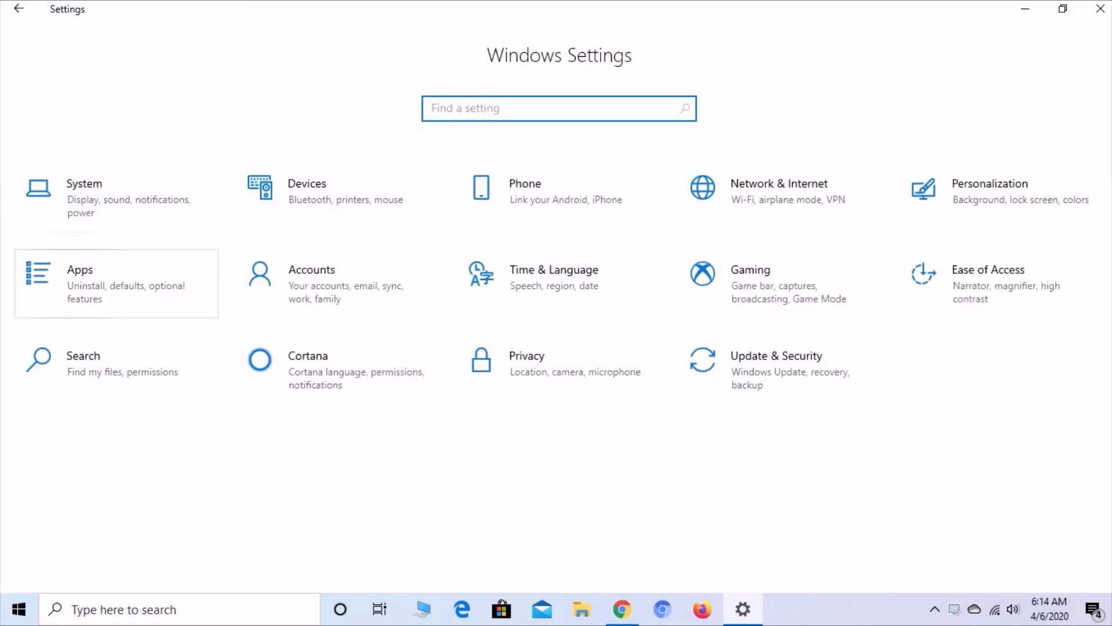
click(116, 283)
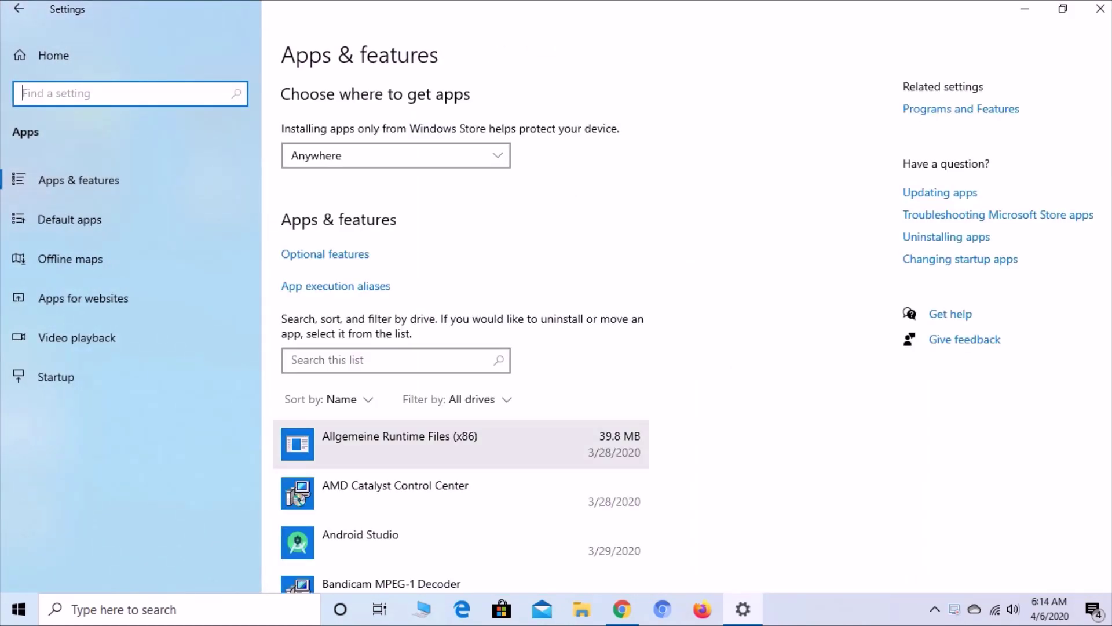
click(388, 360)
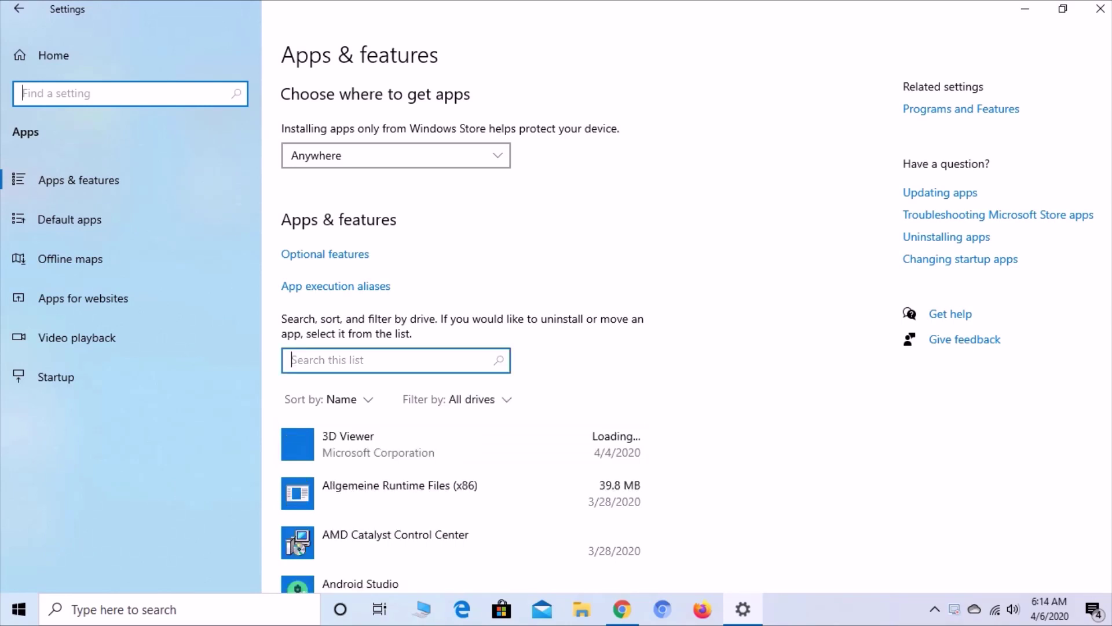
text(c)
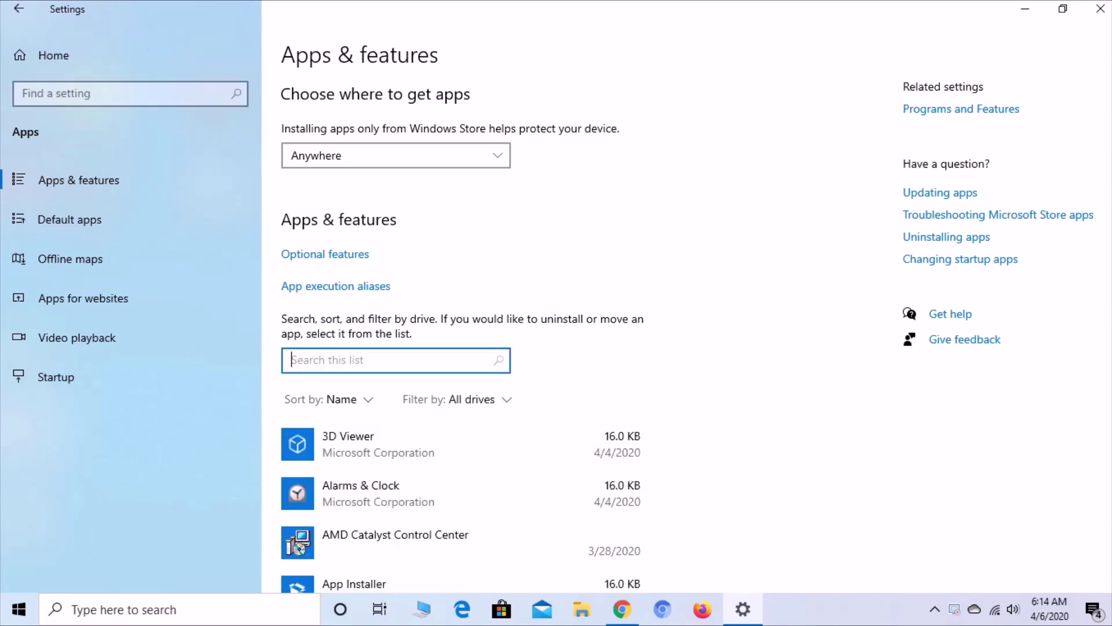
text(m)
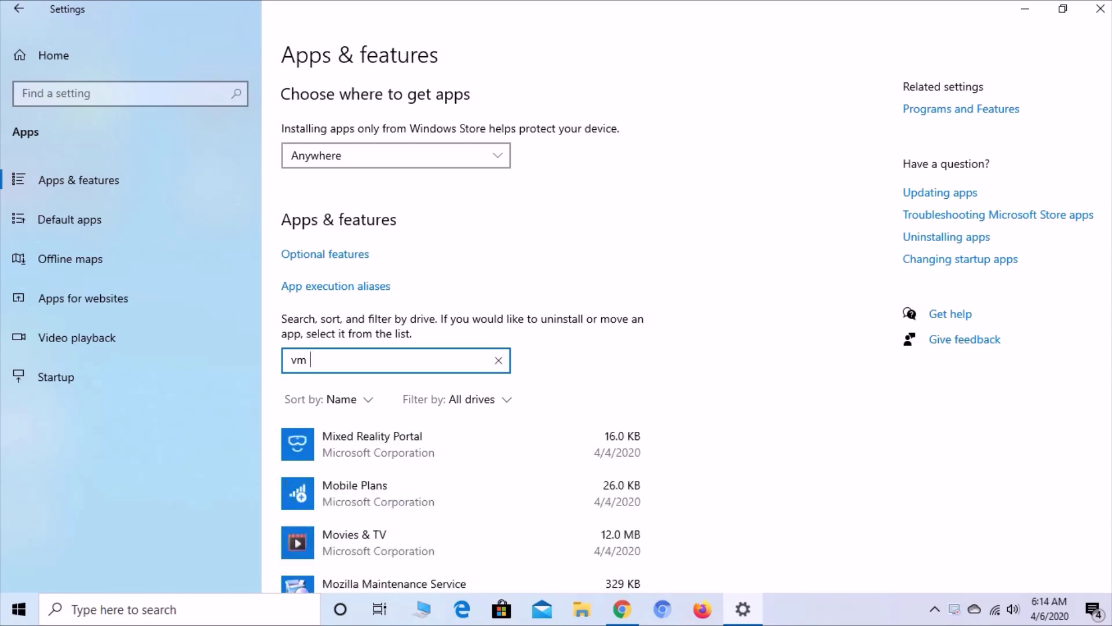
- Uninstall Oracle VM VirtualBox 6.0.18 and confirm the removal
click(405, 492)
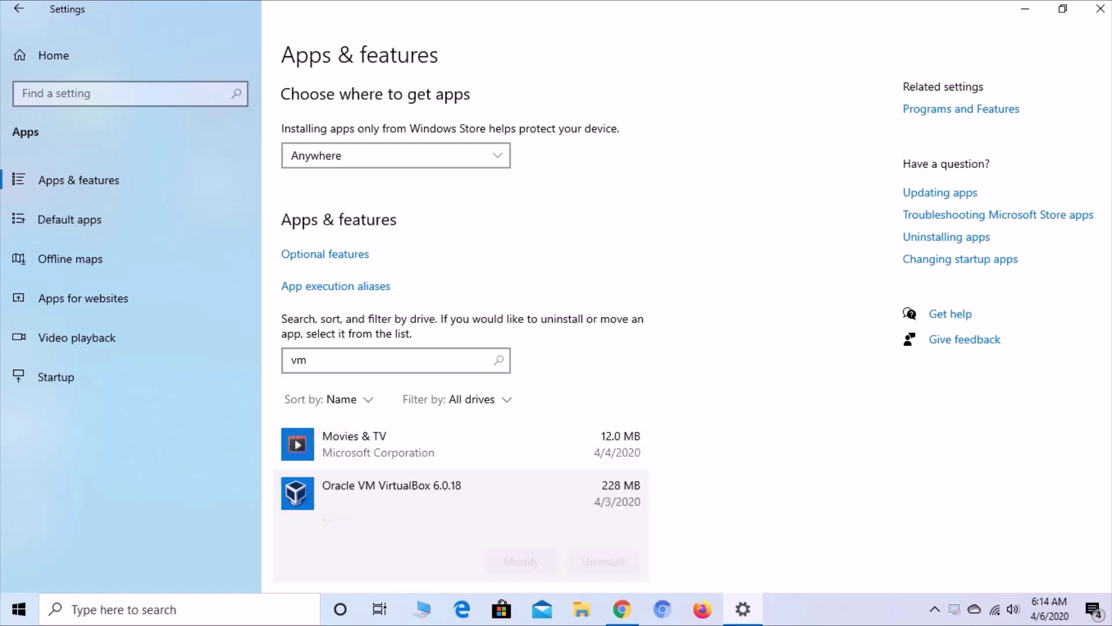
click(603, 472)
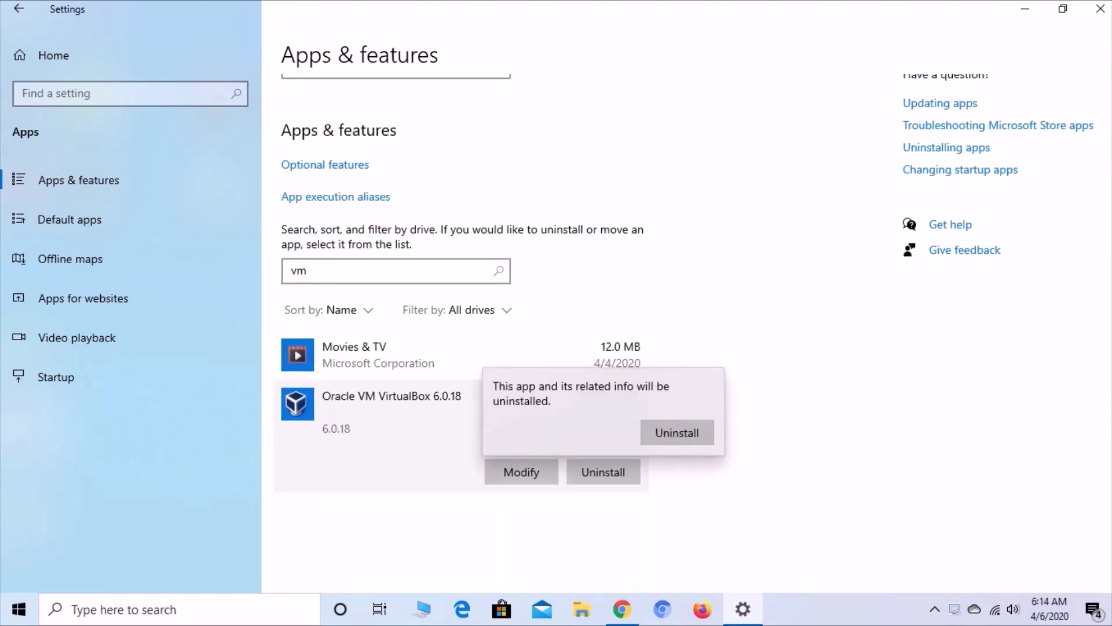
click(677, 432)
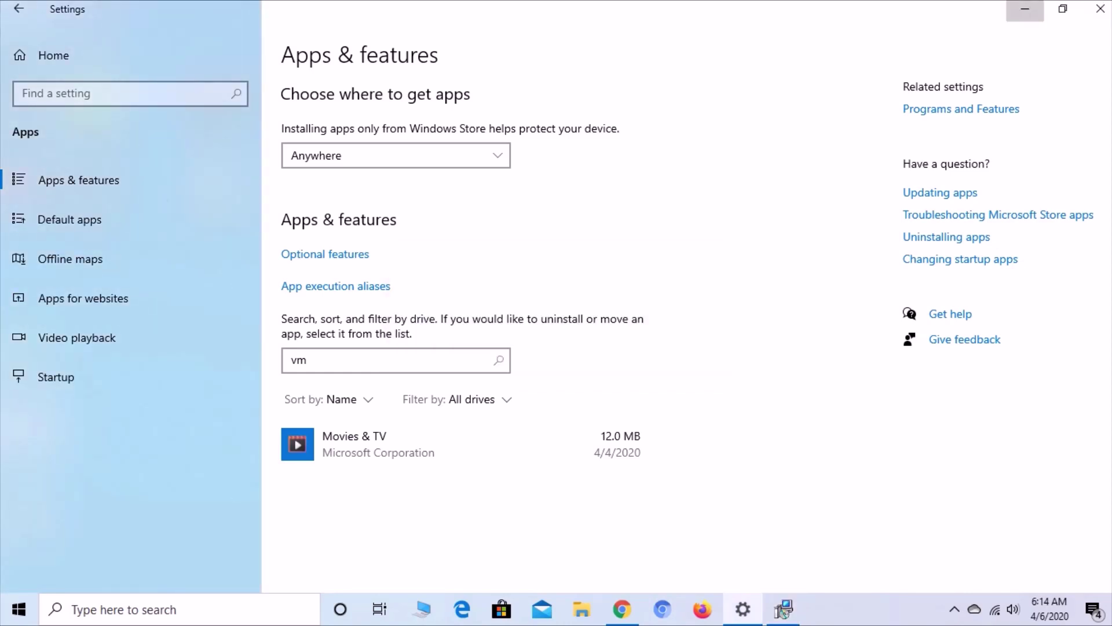
- Minimize Settings and refresh the desktop repeatedly until the VirtualBox shortcut disappears
click(1026, 9)
right_click(541, 159)
click(584, 229)
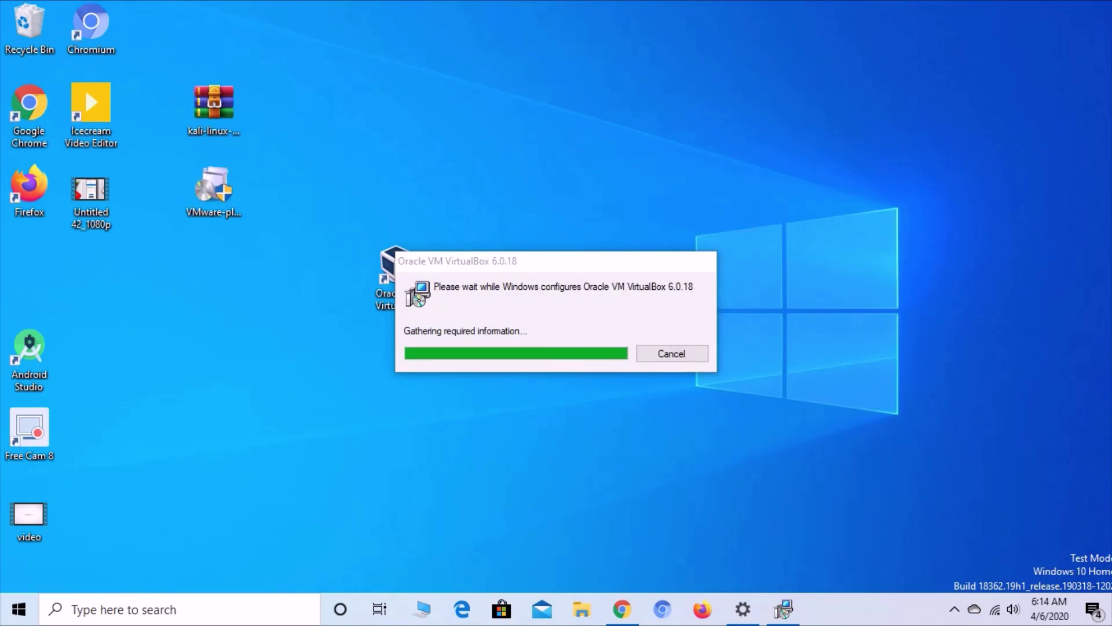
right_click(592, 356)
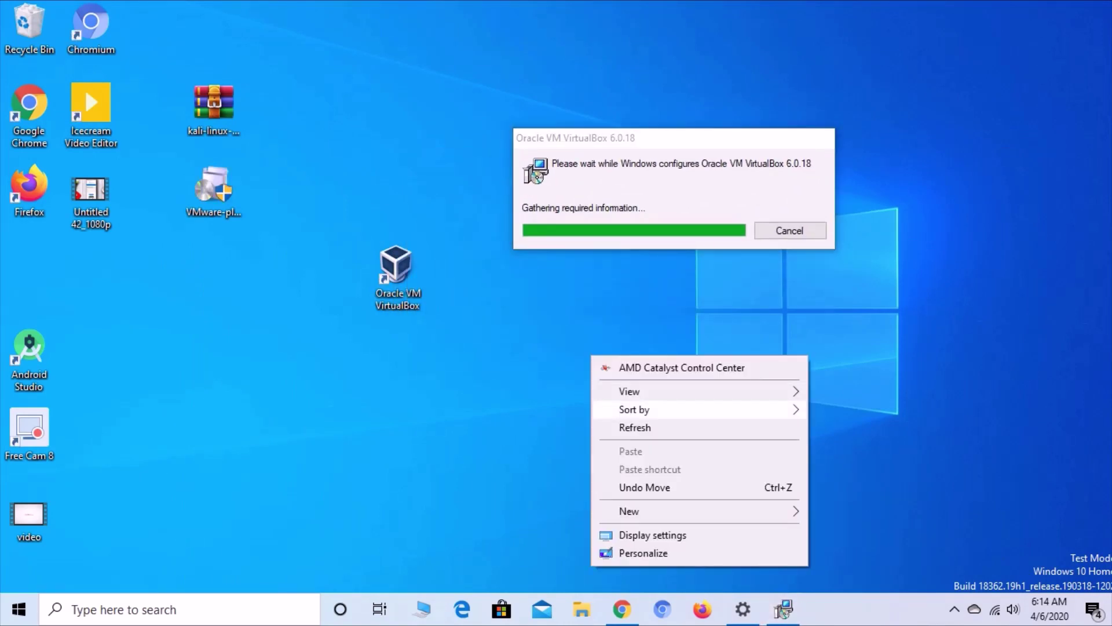
click(605, 428)
right_click(621, 352)
click(634, 425)
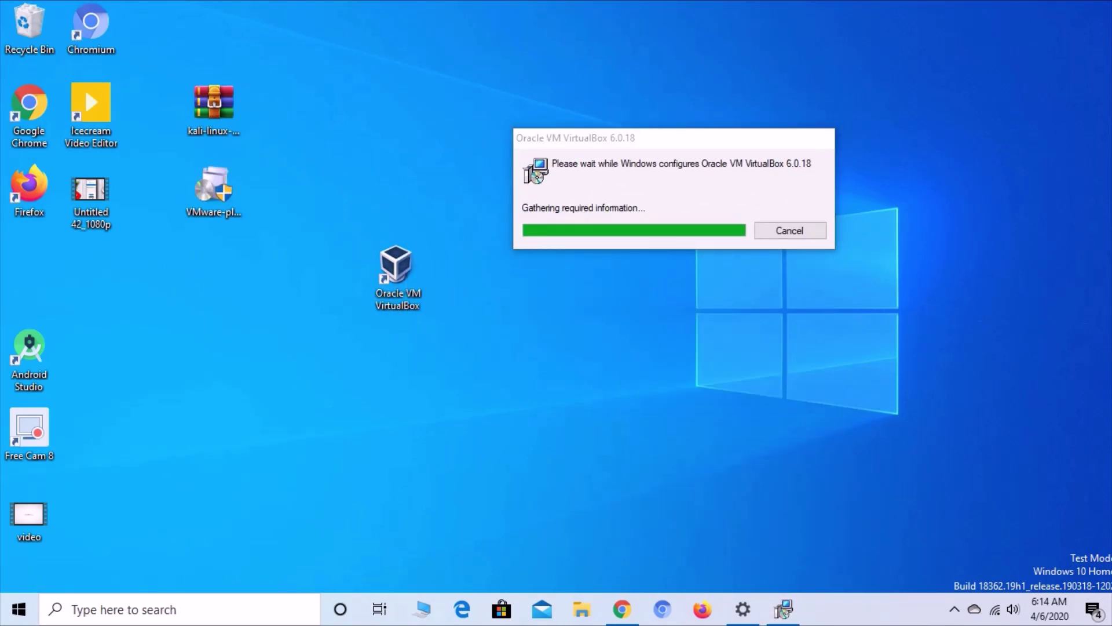
right_click(593, 347)
click(614, 419)
right_click(568, 337)
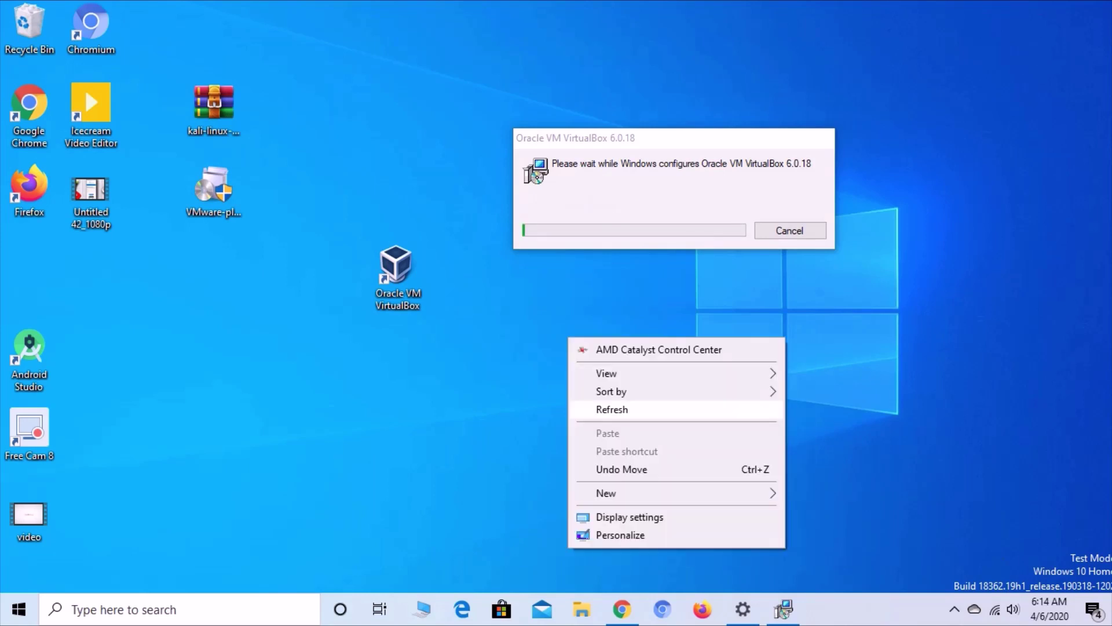
click(608, 408)
right_click(586, 347)
click(611, 418)
right_click(577, 343)
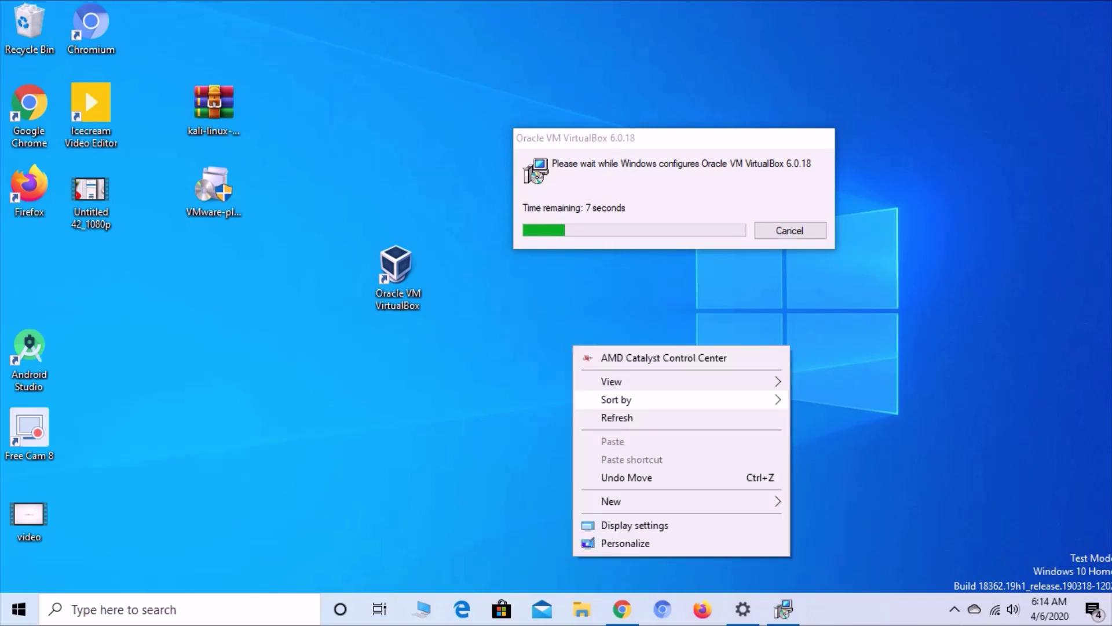
click(605, 417)
right_click(588, 362)
click(614, 434)
right_click(613, 364)
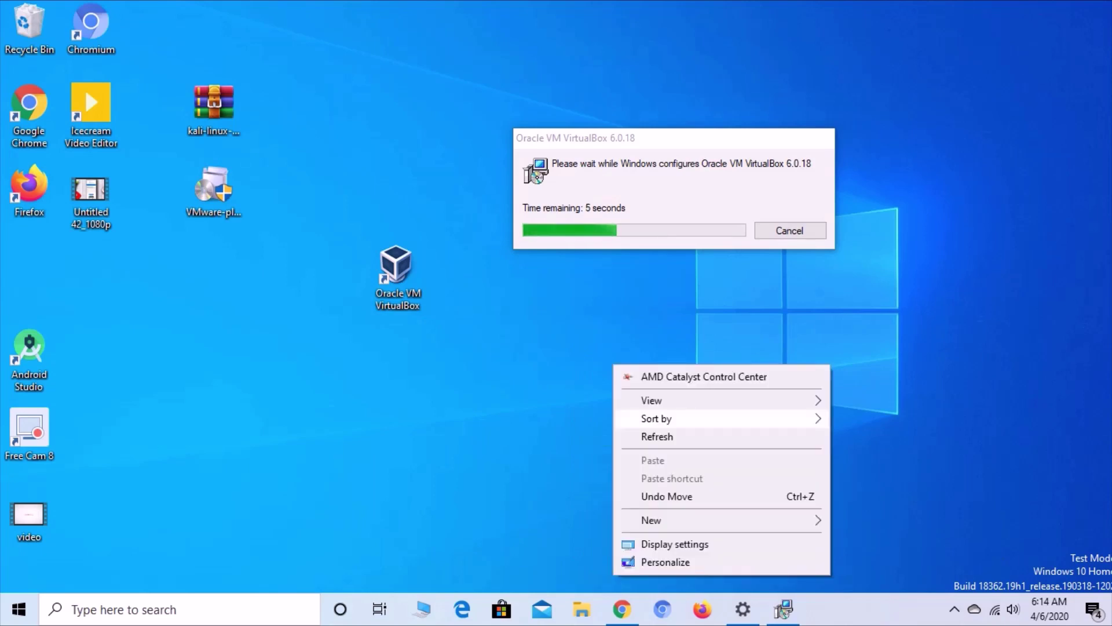
click(643, 437)
right_click(550, 341)
click(579, 412)
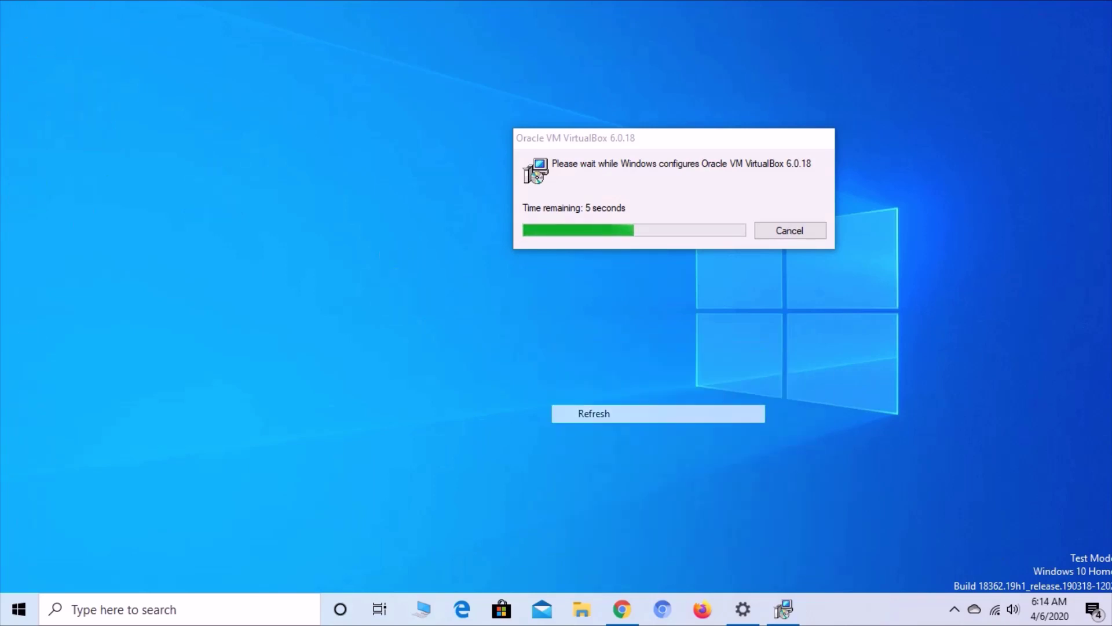
right_click(594, 337)
click(615, 410)
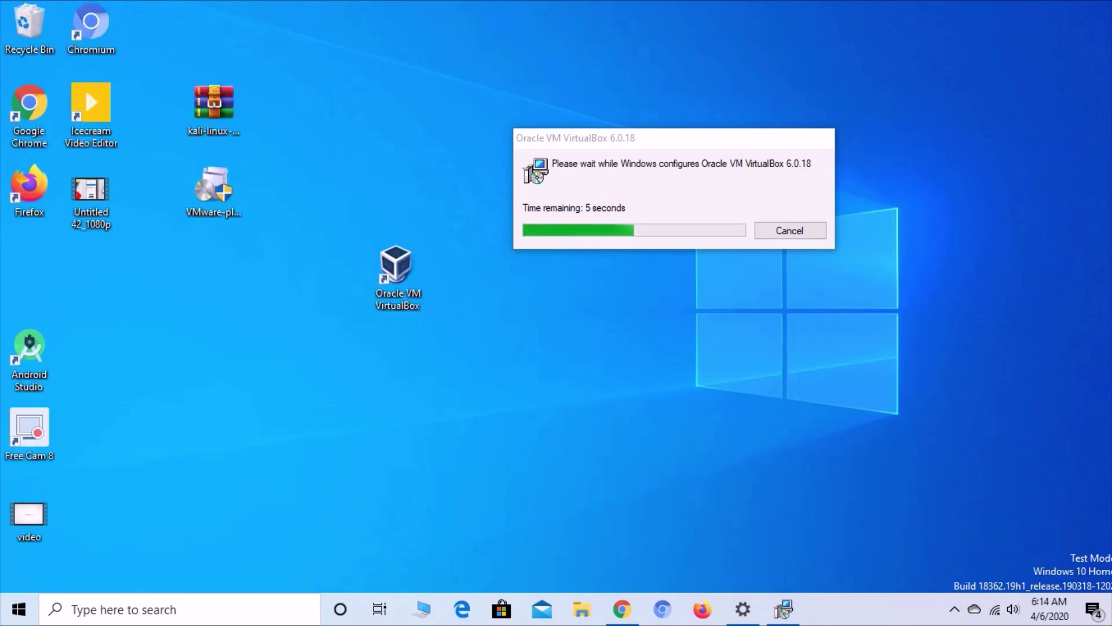
right_click(676, 194)
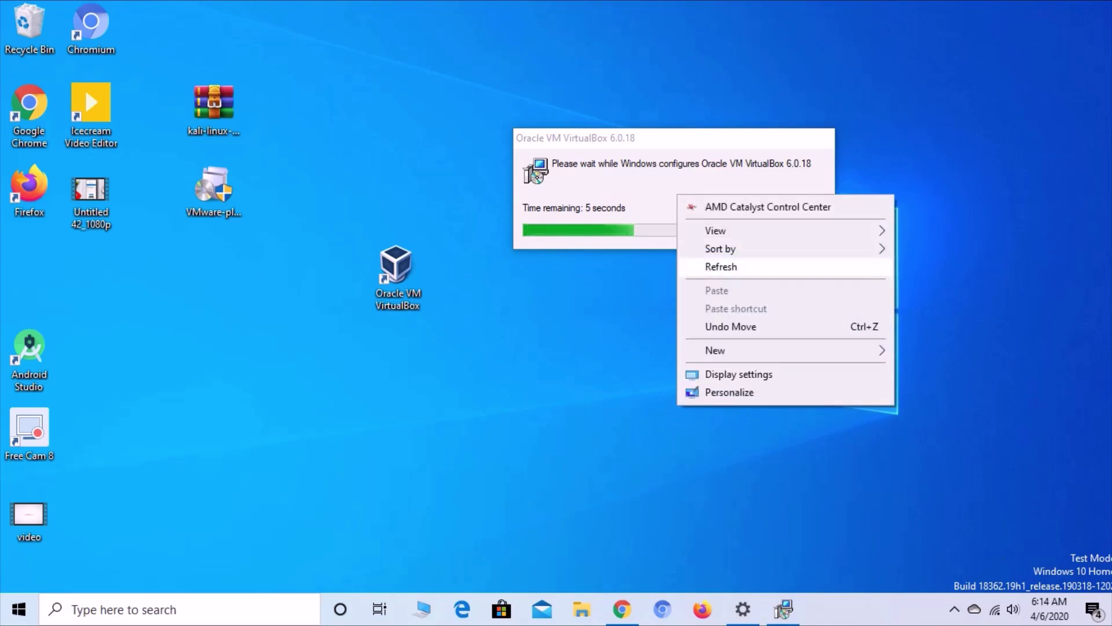
click(695, 267)
right_click(662, 362)
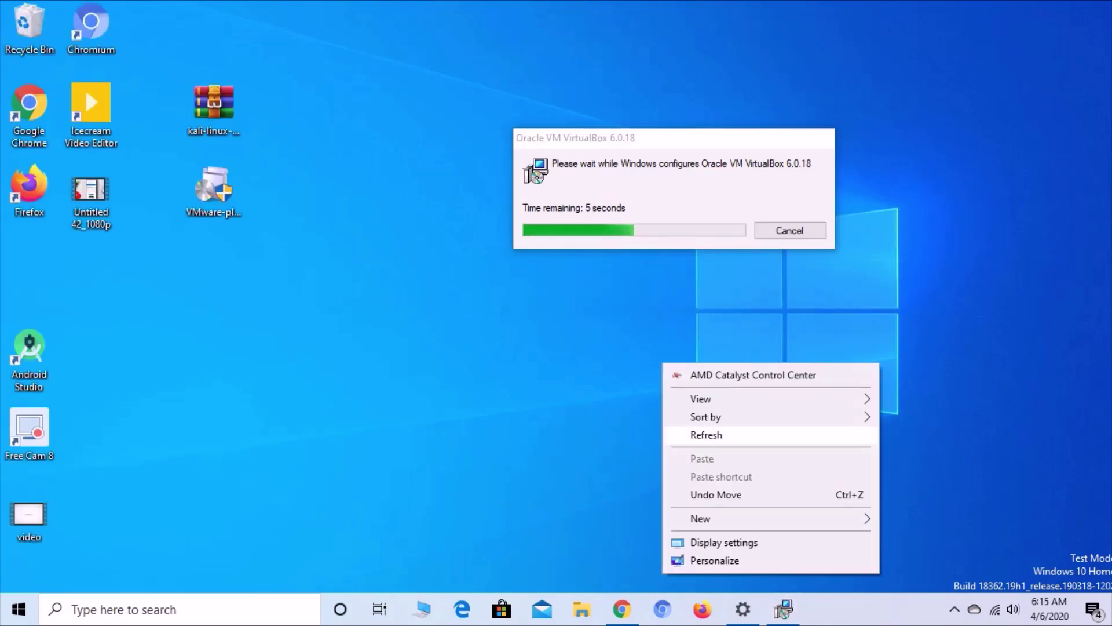
click(692, 434)
right_click(589, 367)
click(637, 439)
right_click(620, 194)
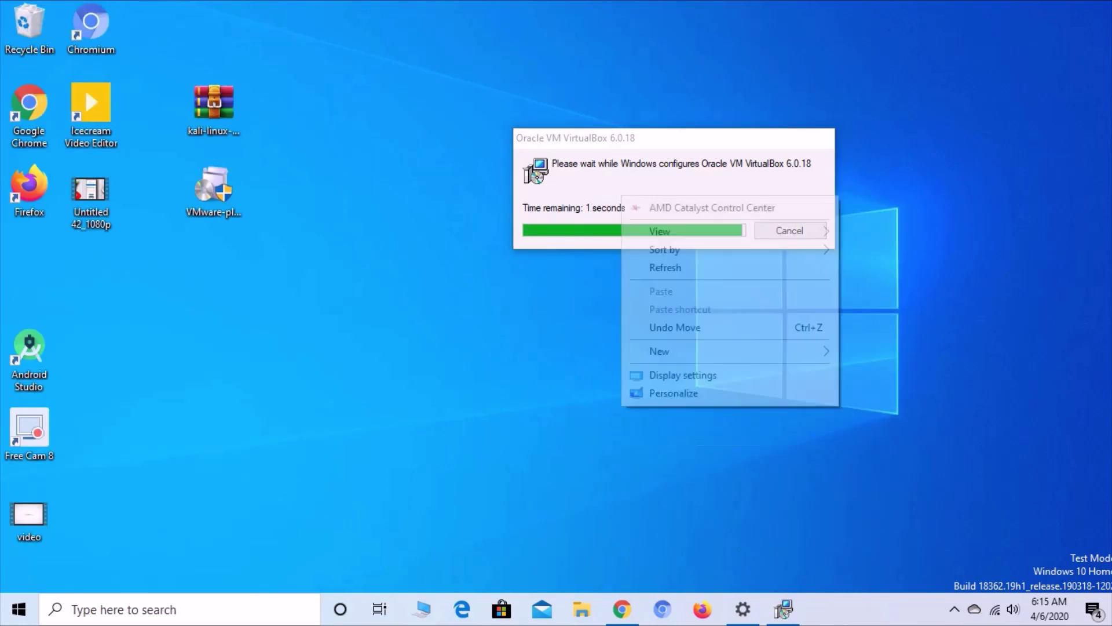
click(665, 267)
right_click(517, 264)
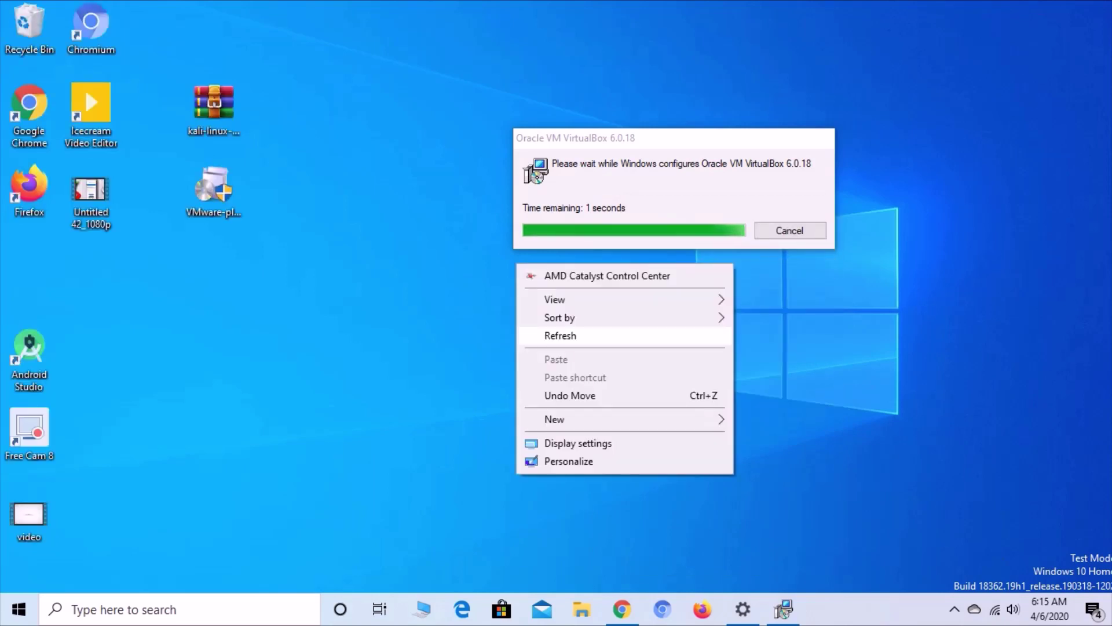
click(551, 332)
right_click(538, 290)
click(579, 362)
right_click(539, 299)
click(579, 370)
right_click(542, 318)
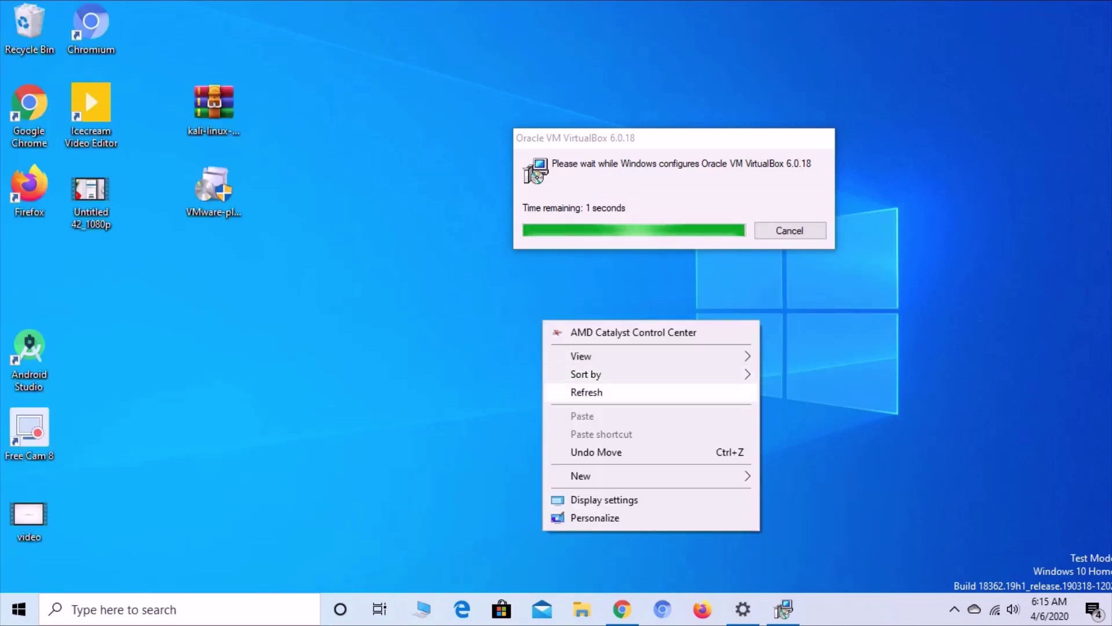
right_click(567, 324)
click(610, 396)
right_click(577, 343)
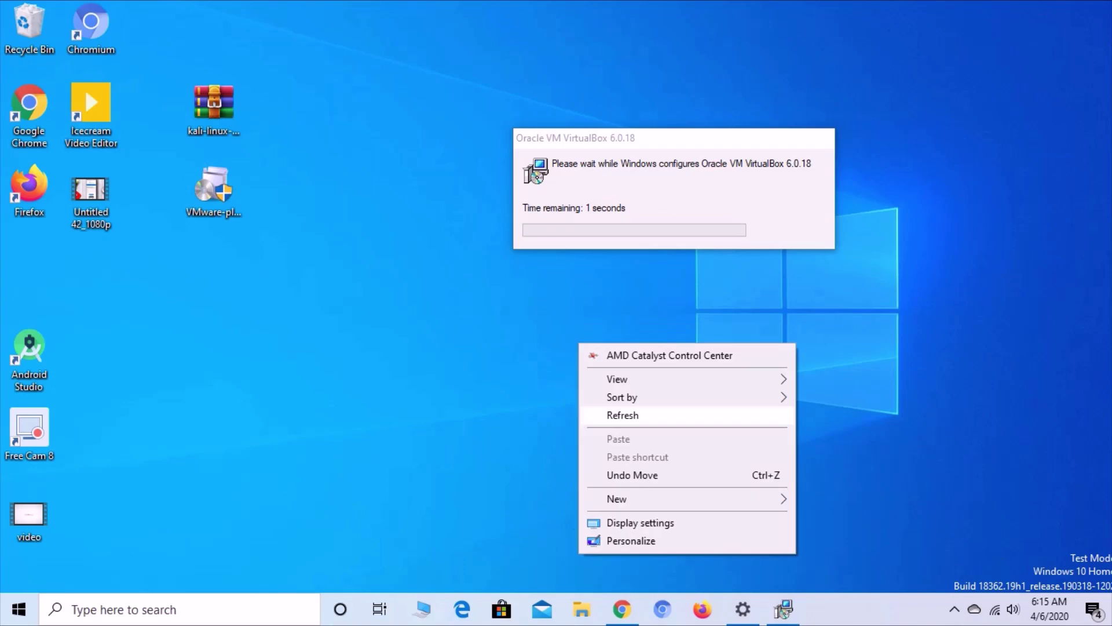
click(623, 415)
right_click(592, 343)
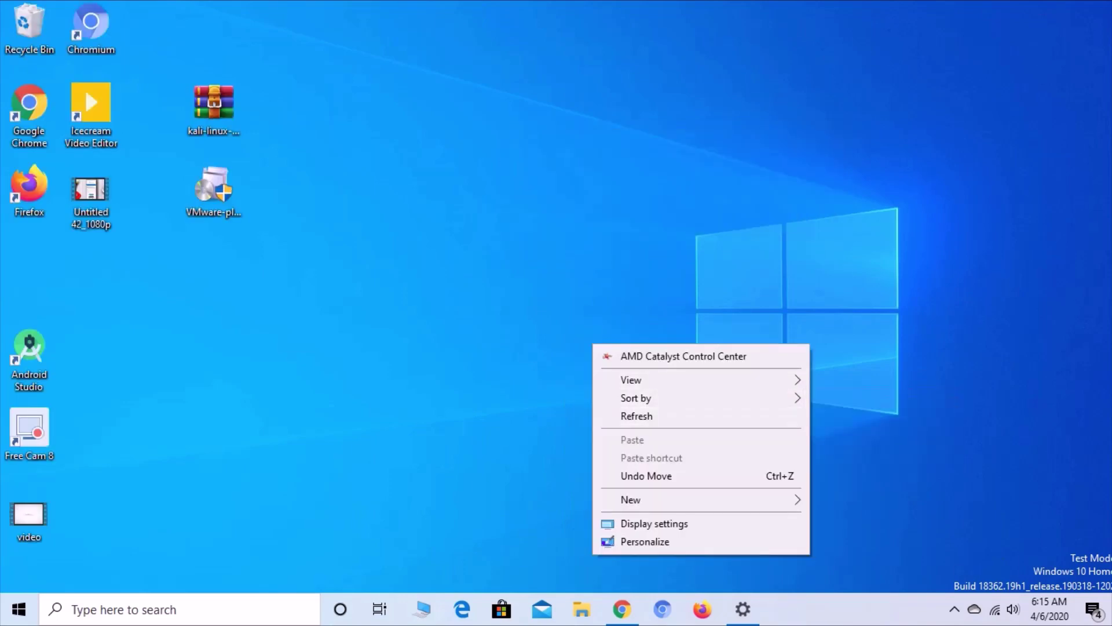
click(636, 416)
- Bring up Chrome on the VMware Workstation Player page and check its web address
click(622, 609)
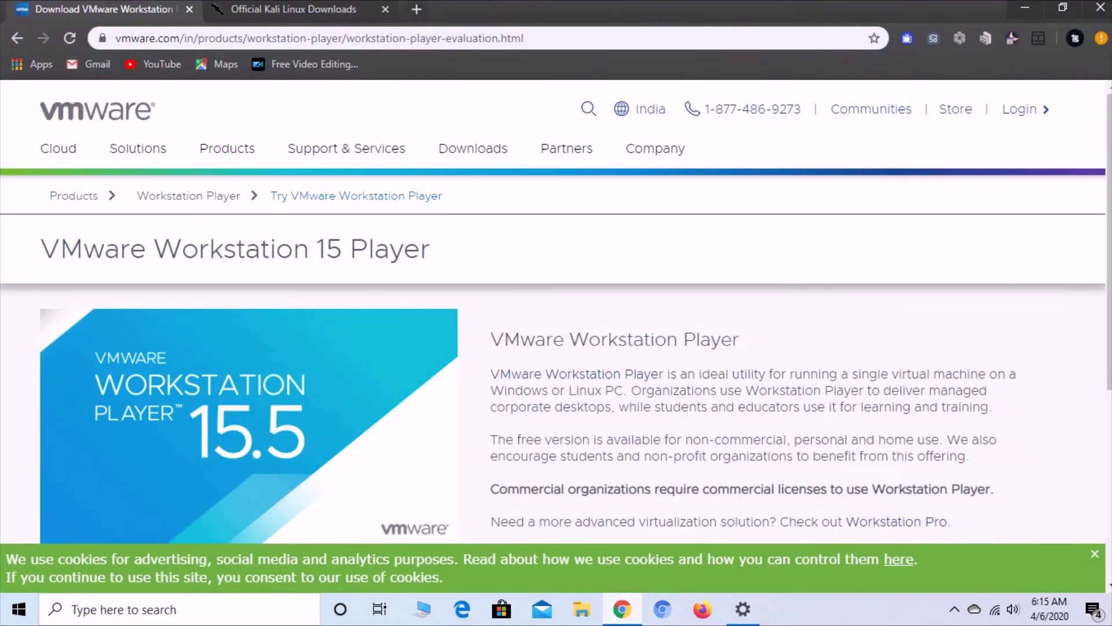
scroll(553, 377, down, 4)
click(225, 38)
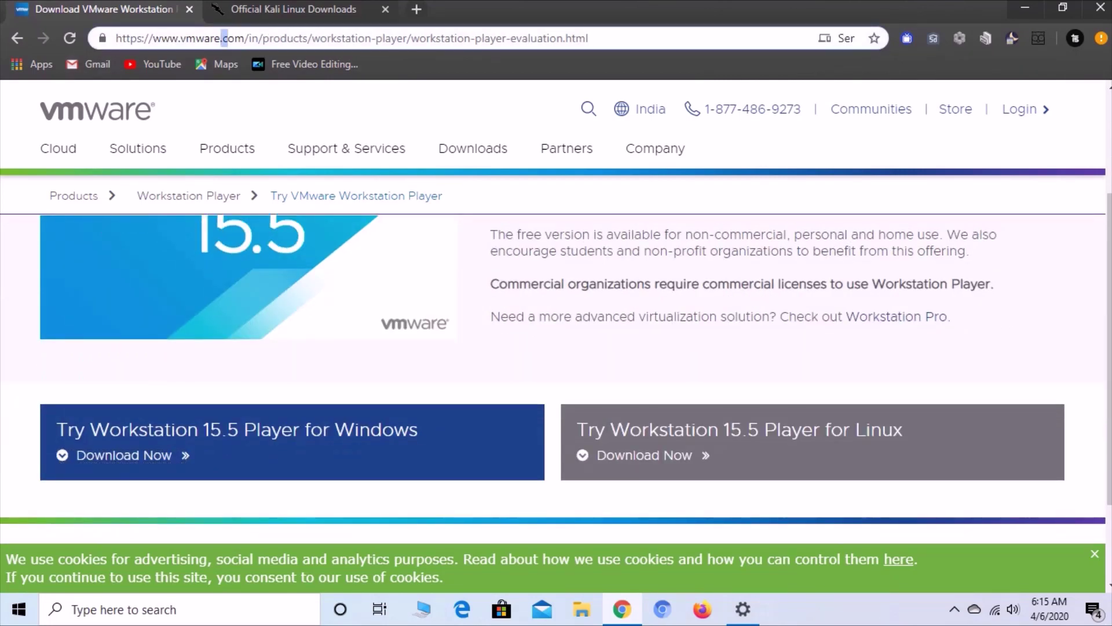
key(ctrl+a)
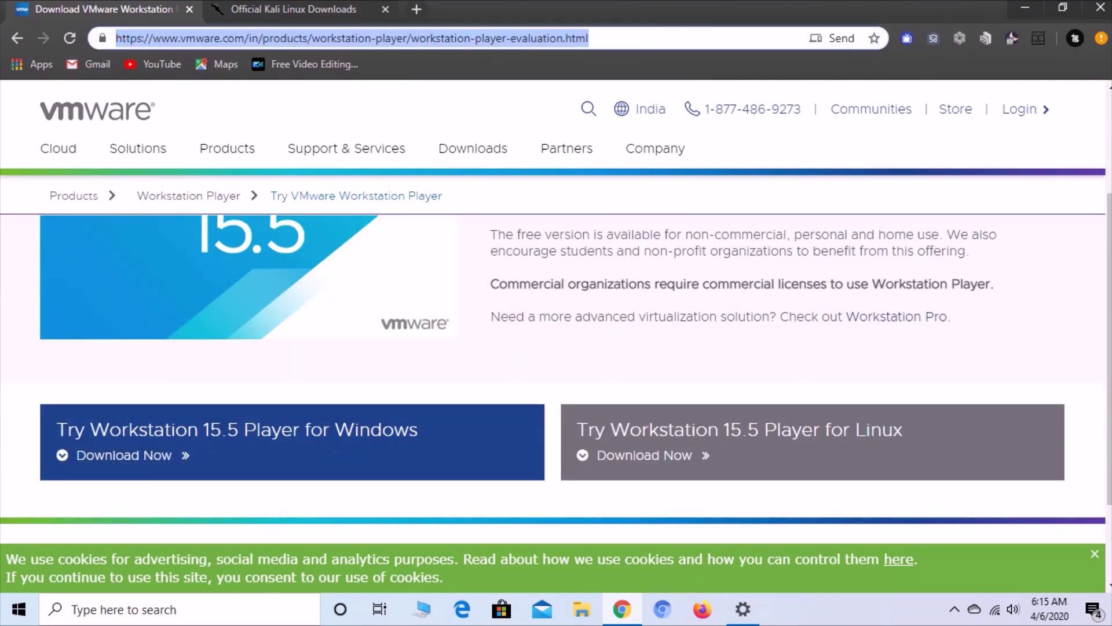
scroll(554, 348, down, 2)
key(Escape)
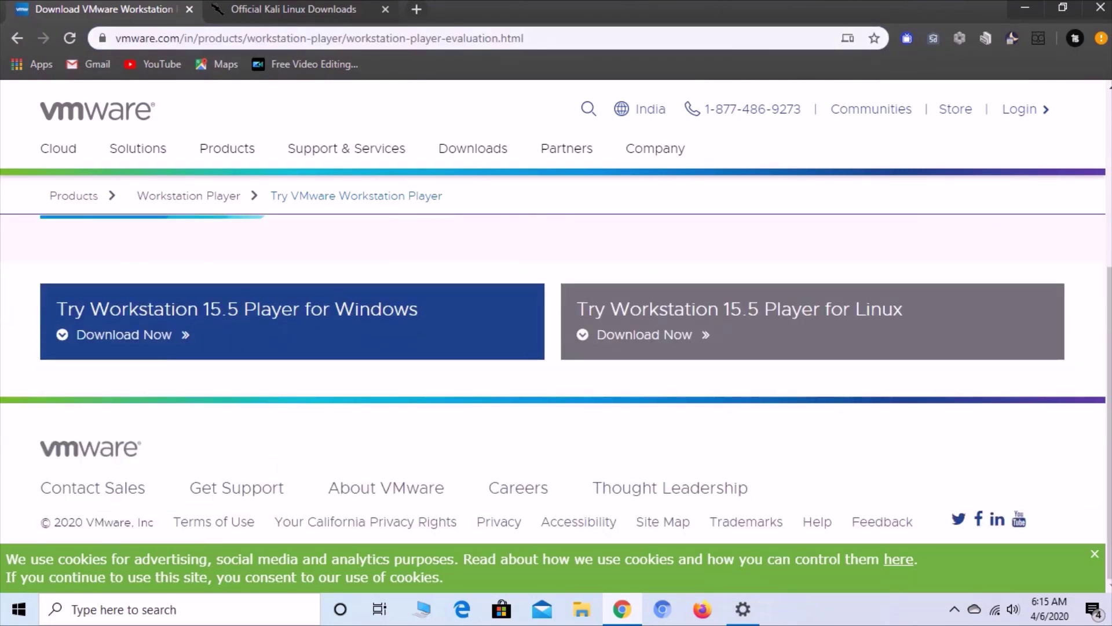
scroll(97, 110, up, 5)
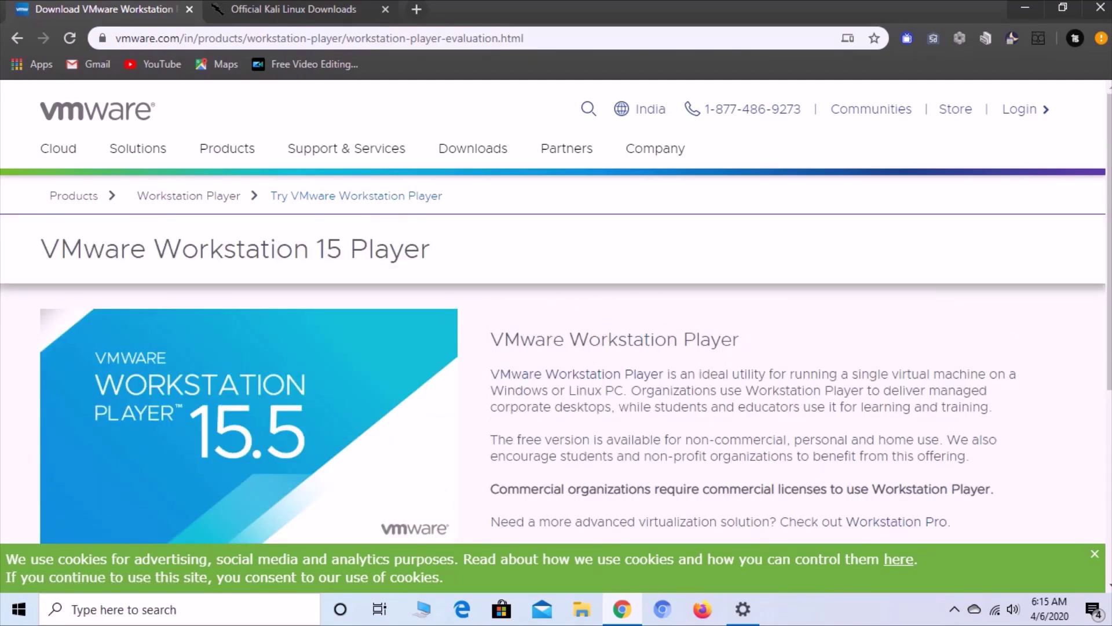
scroll(97, 110, down, 5)
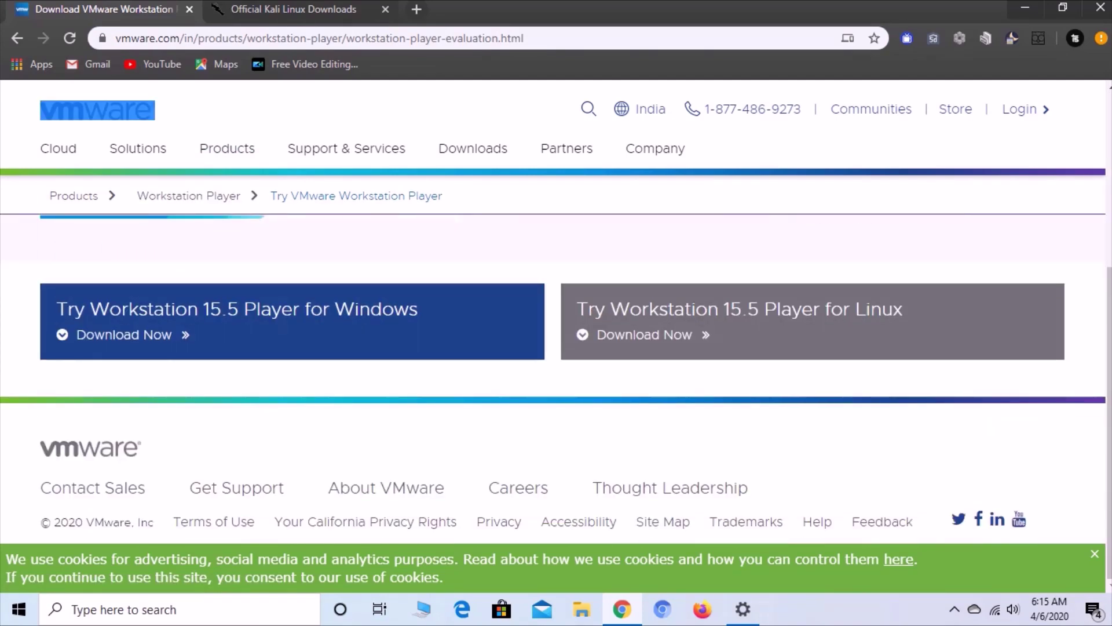
- Start then cancel the Workstation 15.5 Player for Windows download, then go to the Kali Downloads tab
click(115, 308)
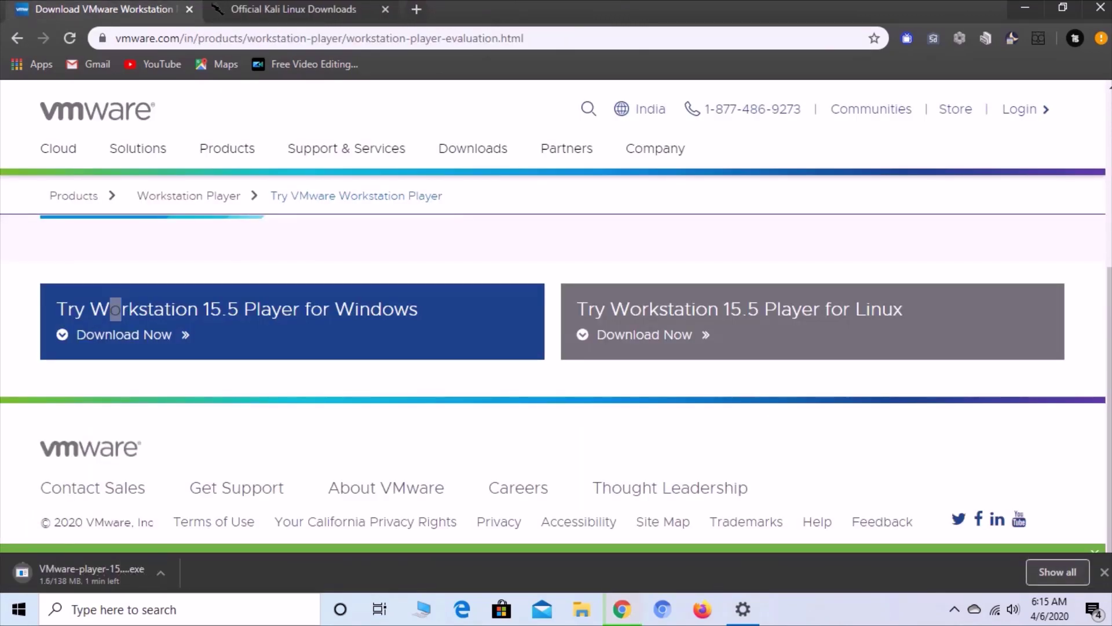
click(169, 573)
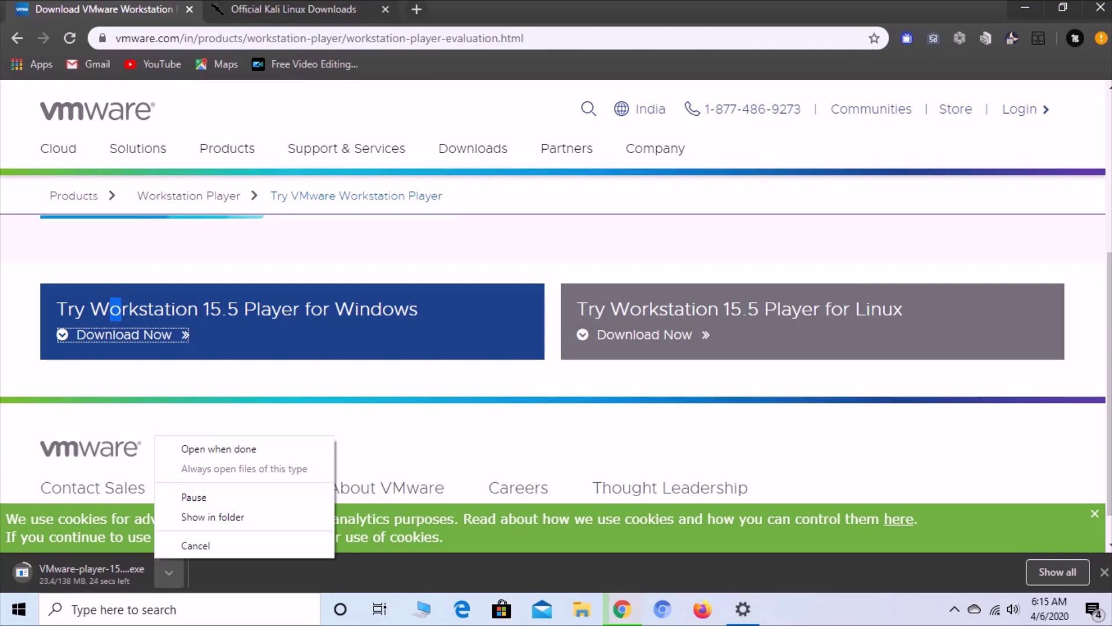
click(196, 545)
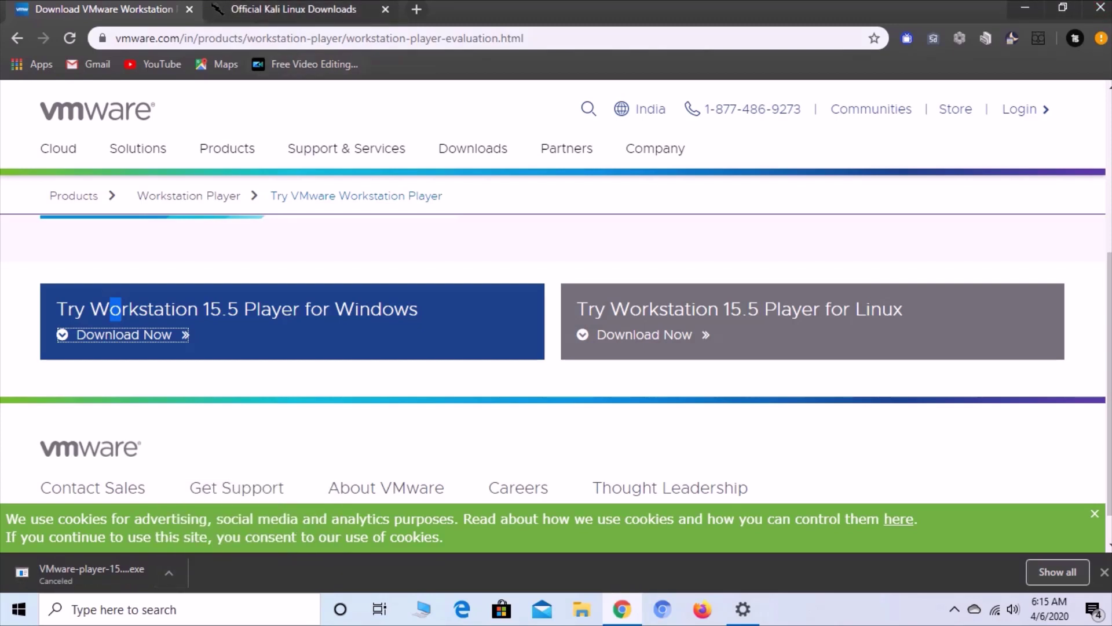
key(ctrl+Tab)
key(Home)
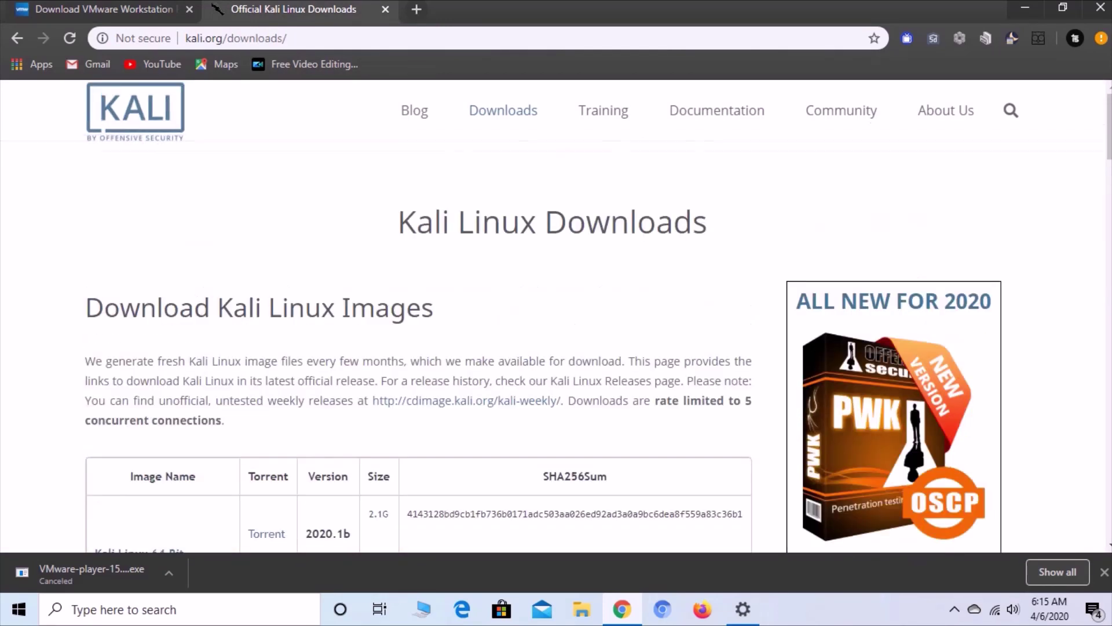
- Find the Kali Linux 64-bit VMware row and open its Offensive Security VM download page
click(229, 37)
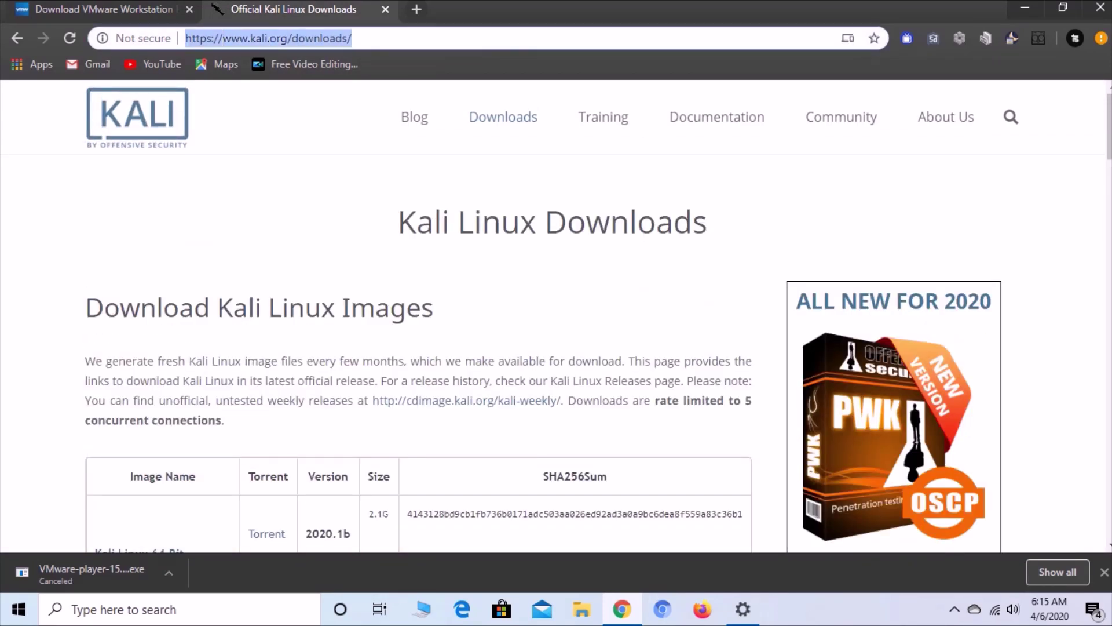
click(348, 38)
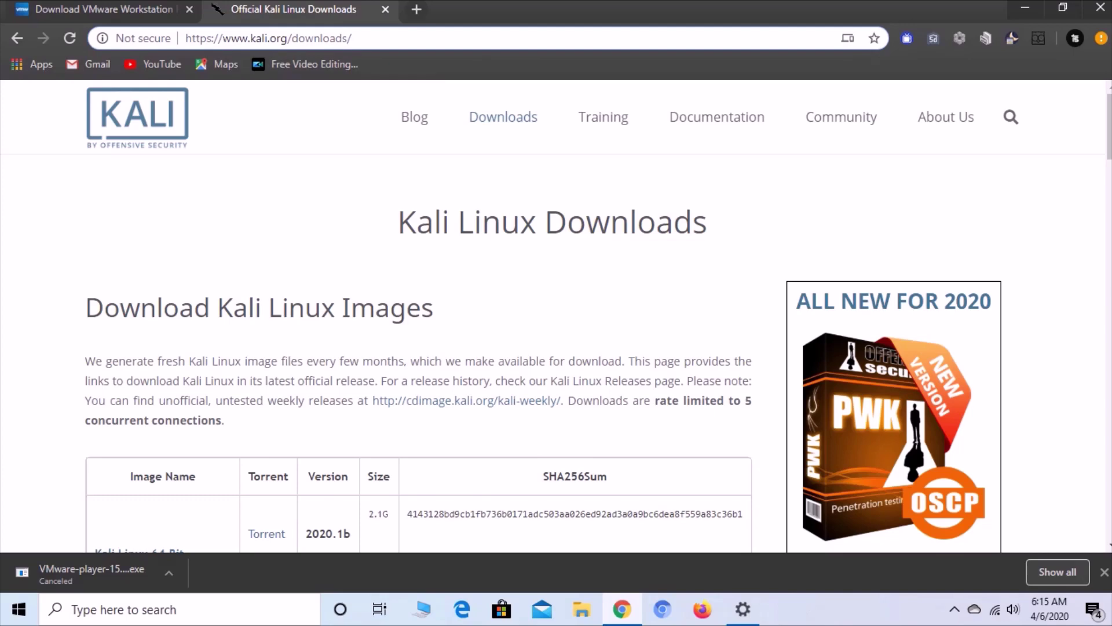
scroll(580, 318, down, 7)
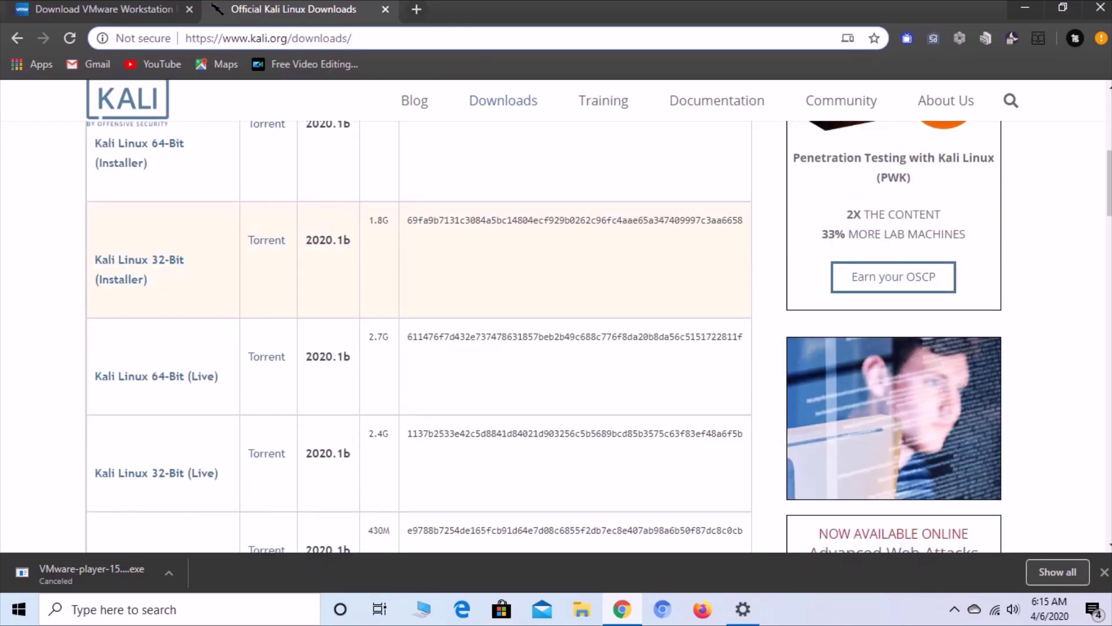
scroll(556, 318, down, 6)
scroll(556, 318, down, 4)
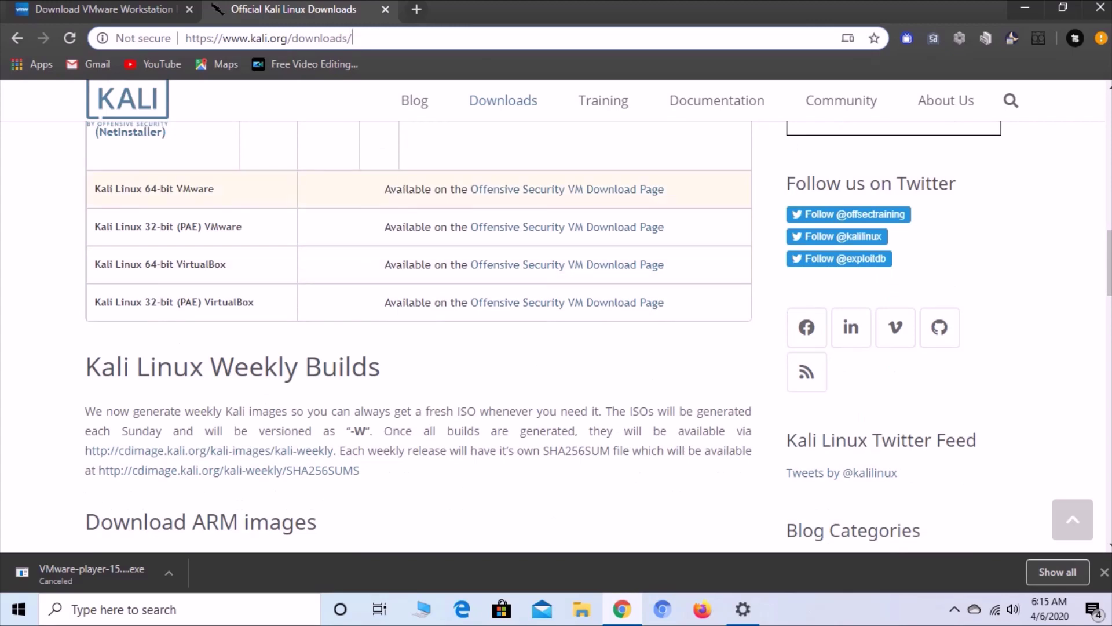
drag(95, 189, 210, 189)
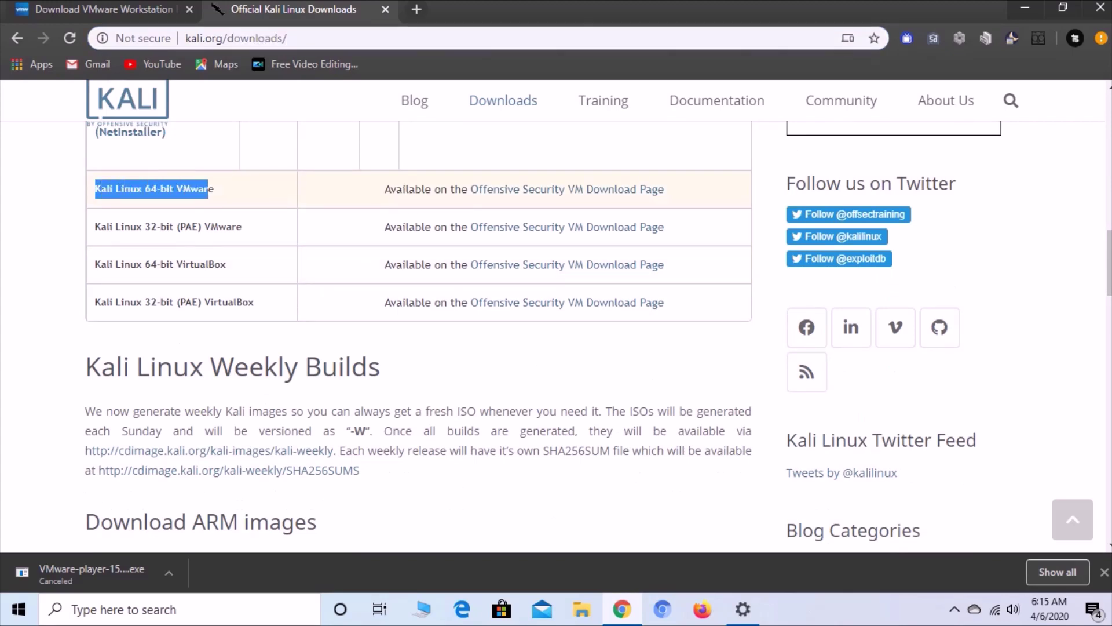
drag(385, 189, 664, 190)
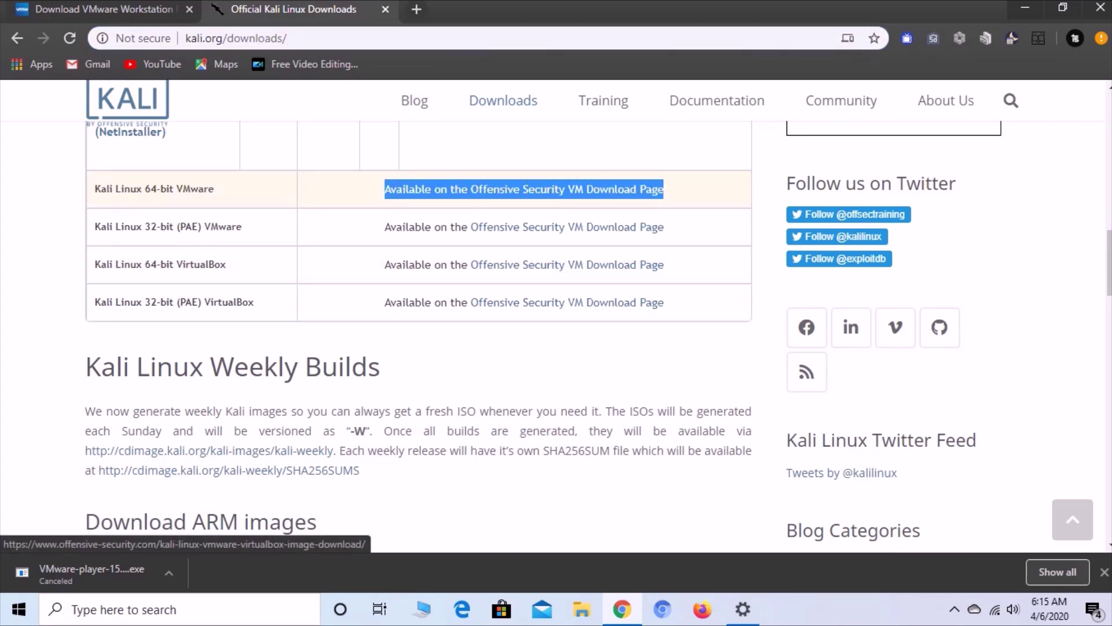
scroll(556, 319, up, 15)
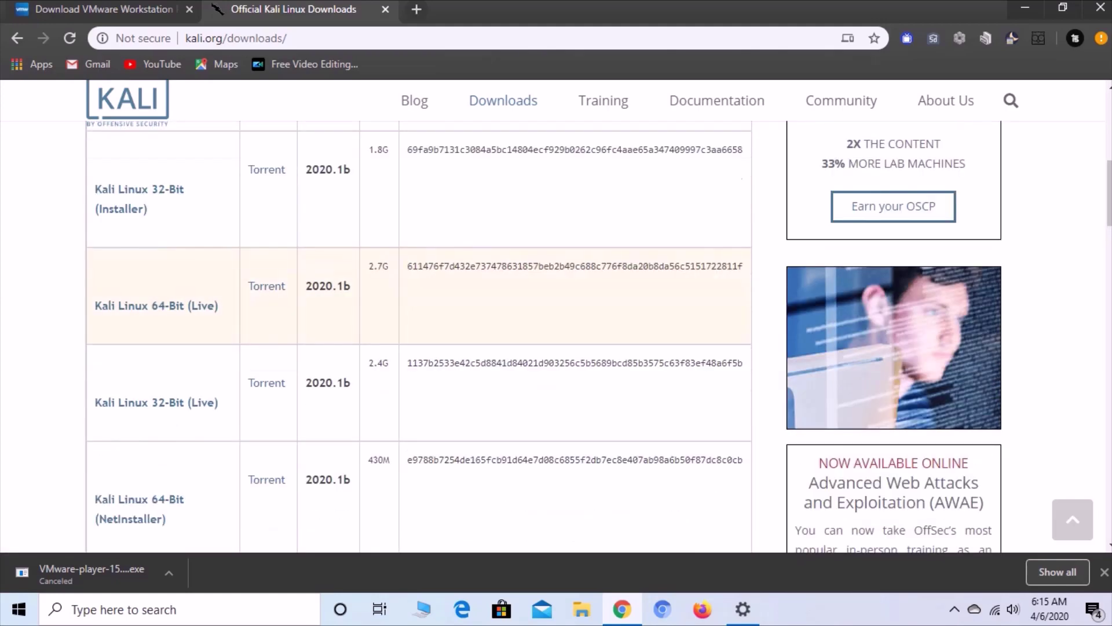
scroll(417, 336, down, 20)
scroll(417, 336, up, 4)
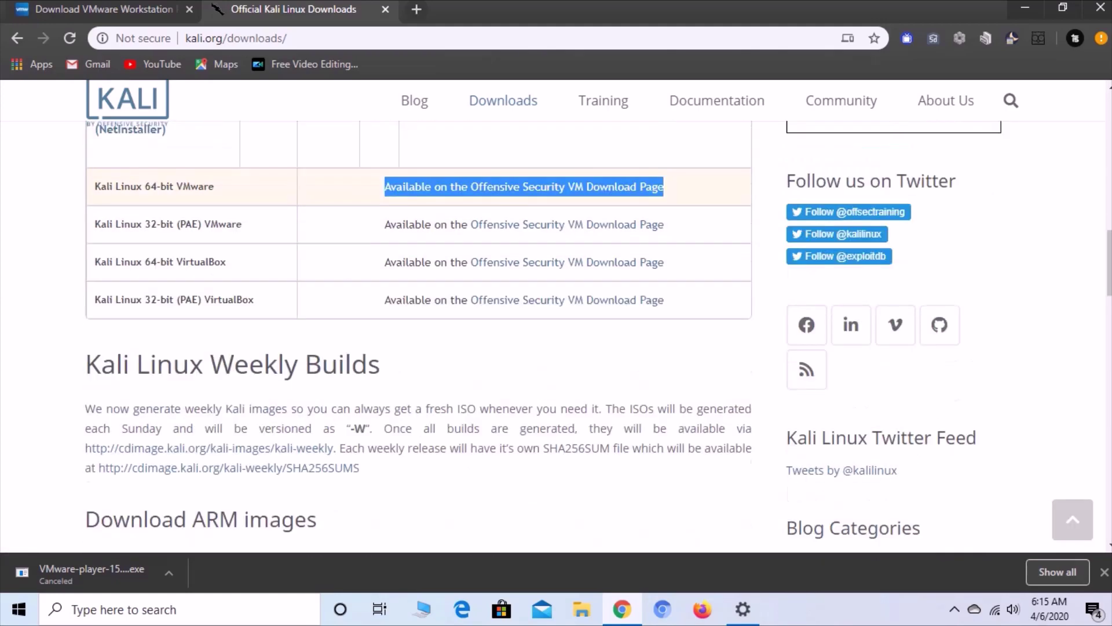
drag(94, 271, 214, 270)
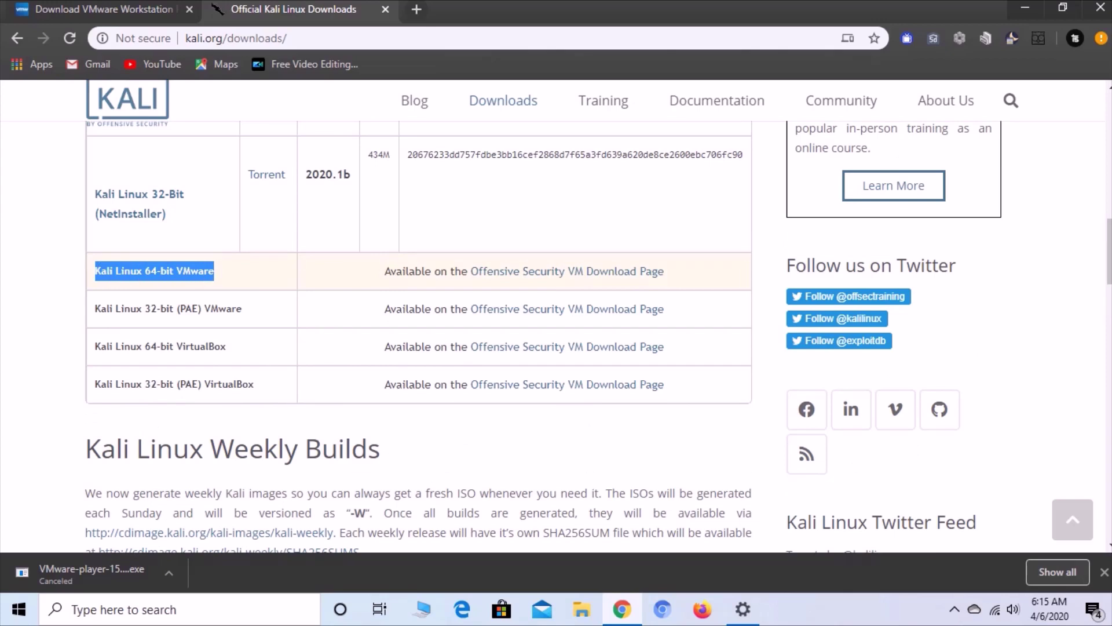
drag(384, 271, 551, 270)
click(551, 271)
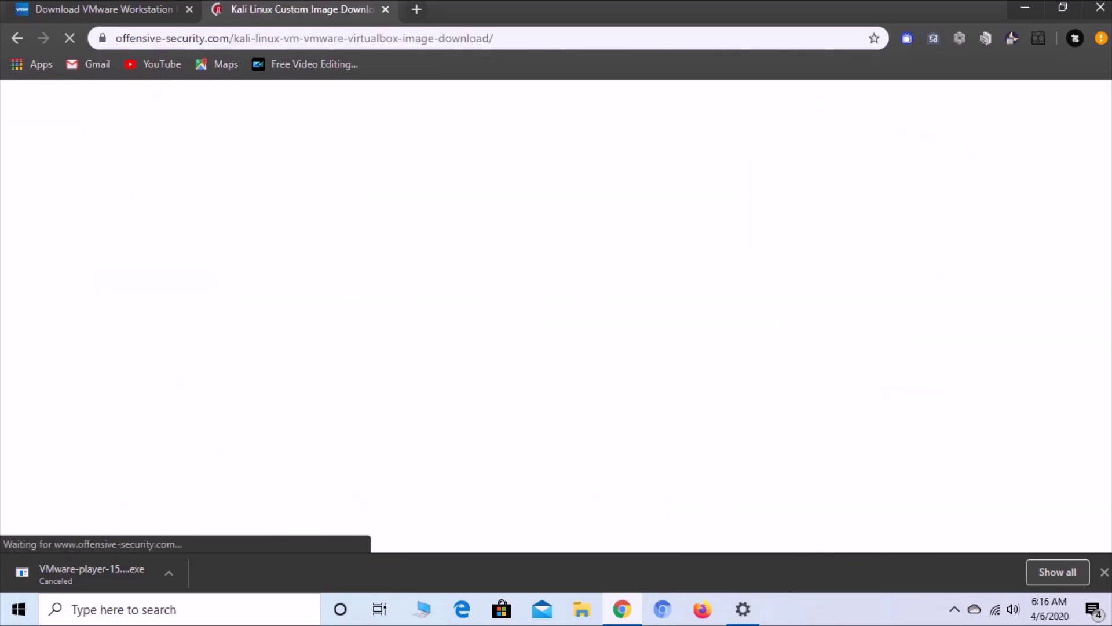
- Start and cancel the Kali Linux VMware 64-Bit image download, then close Chrome
scroll(556, 347, down, 6)
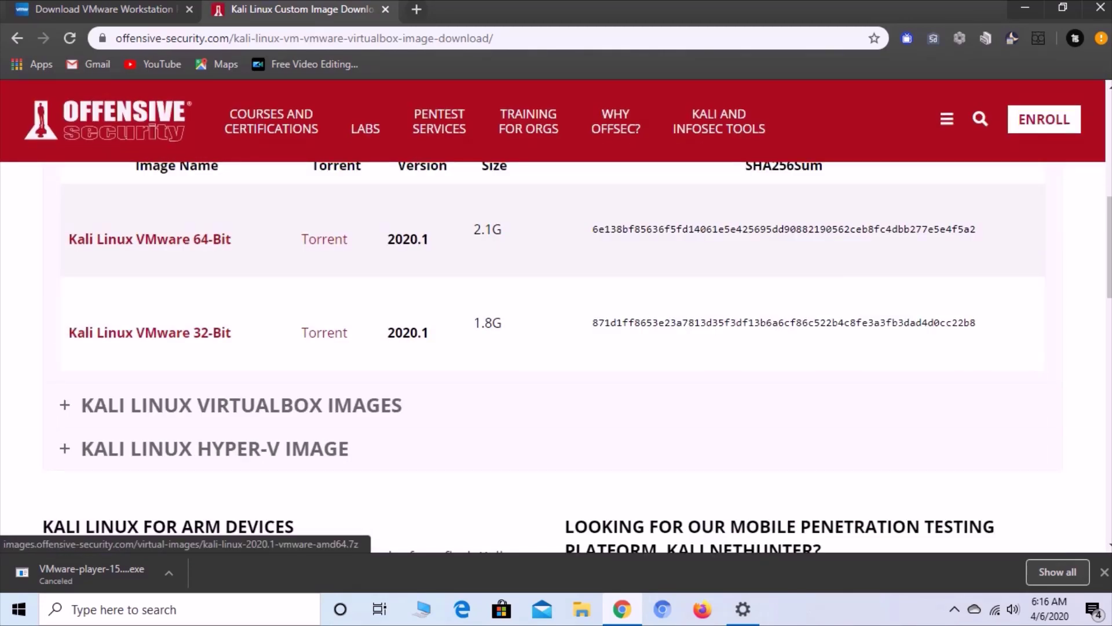
click(150, 238)
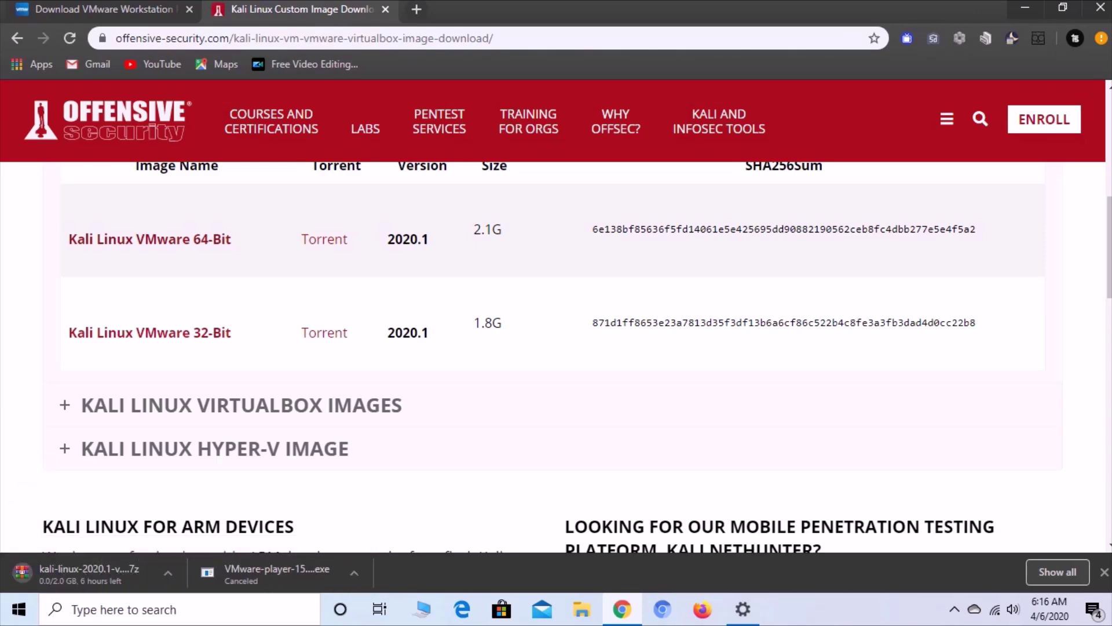
click(168, 572)
click(195, 545)
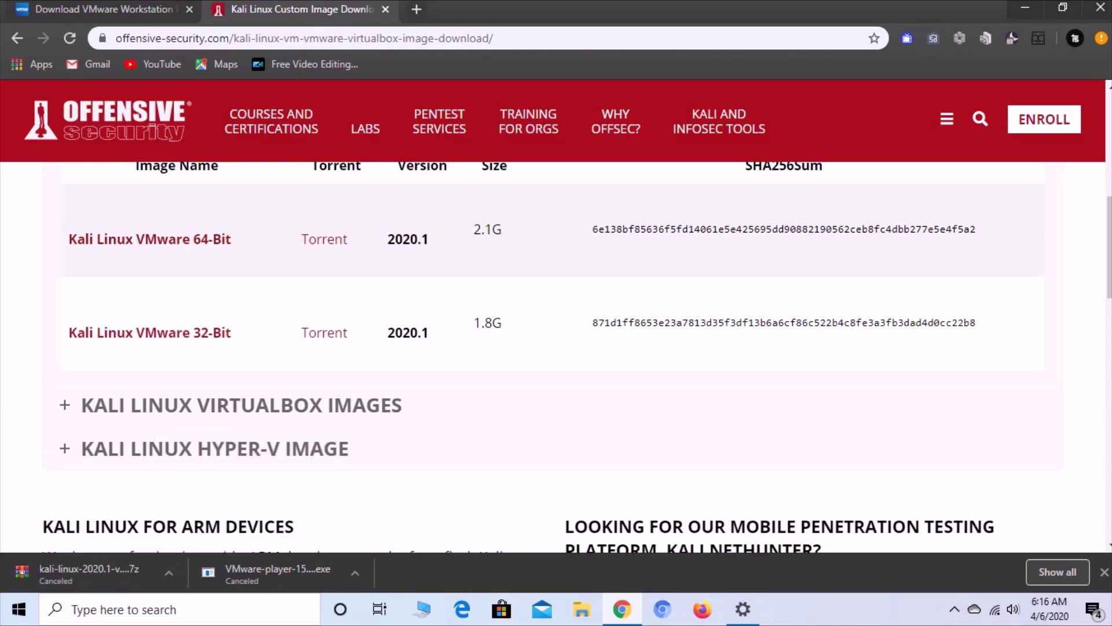
click(1100, 7)
- Refresh the desktop and check the kali-linux archive's context options
right_click(358, 186)
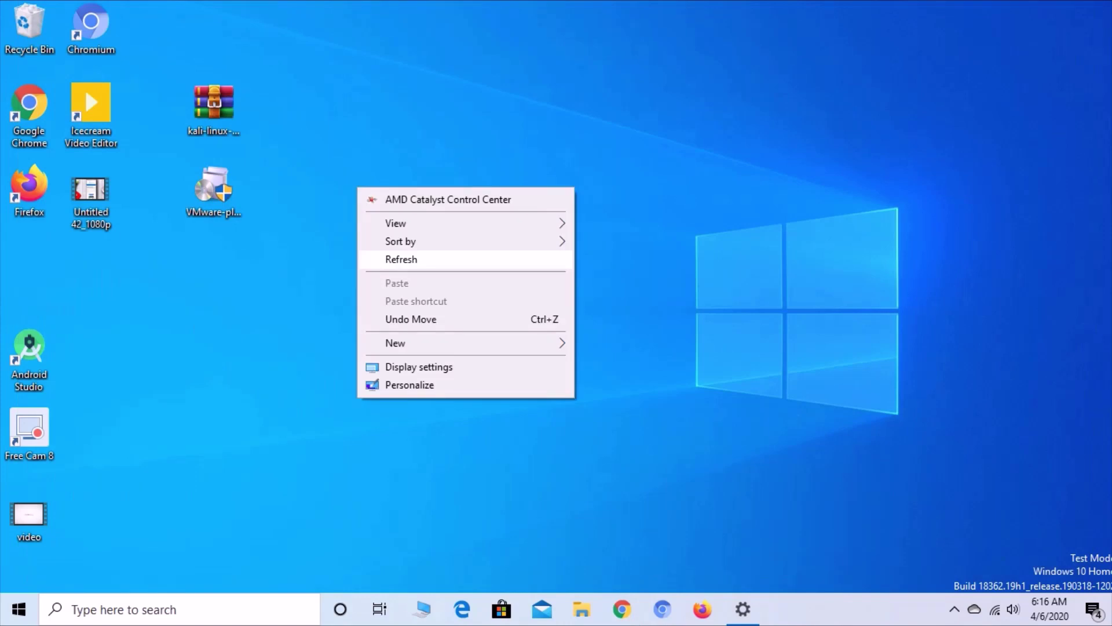
right_click(360, 161)
click(393, 232)
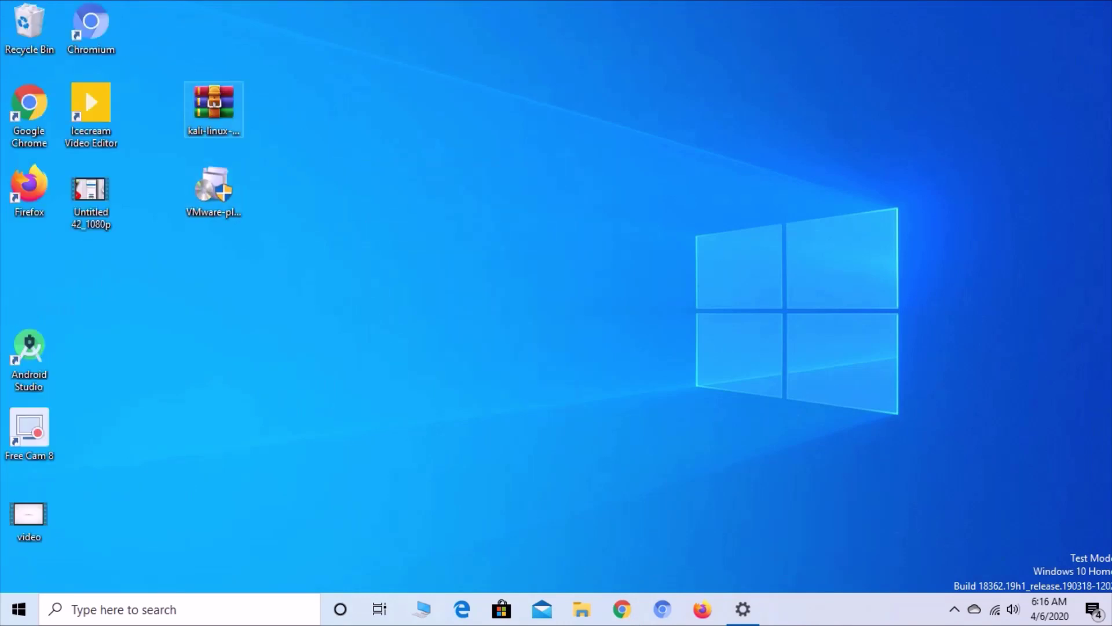
right_click(213, 110)
key(Escape)
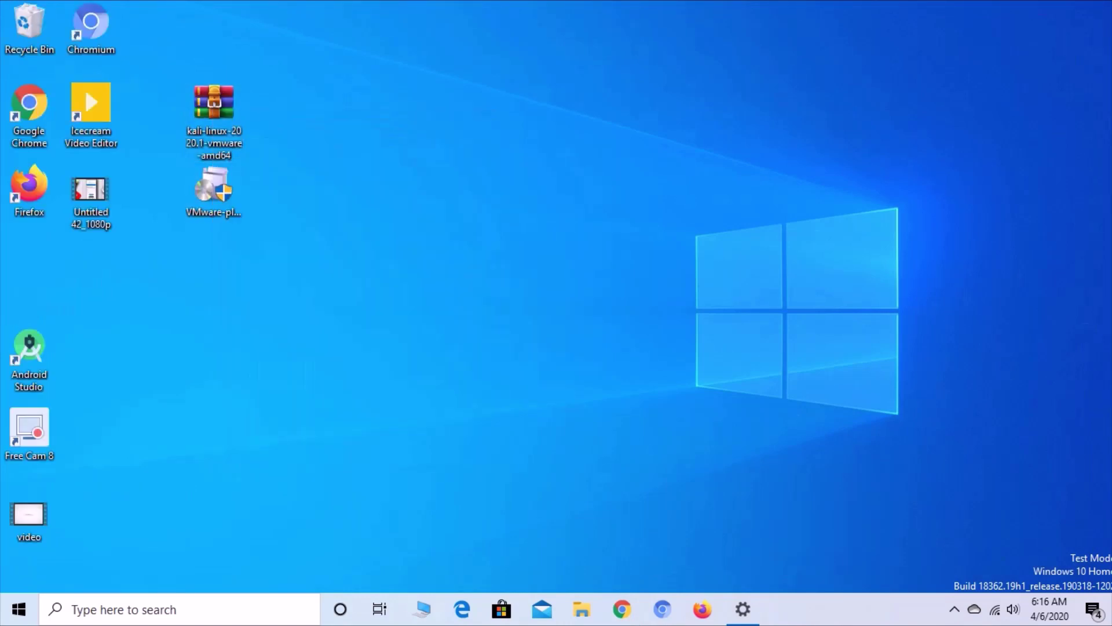
right_click(460, 144)
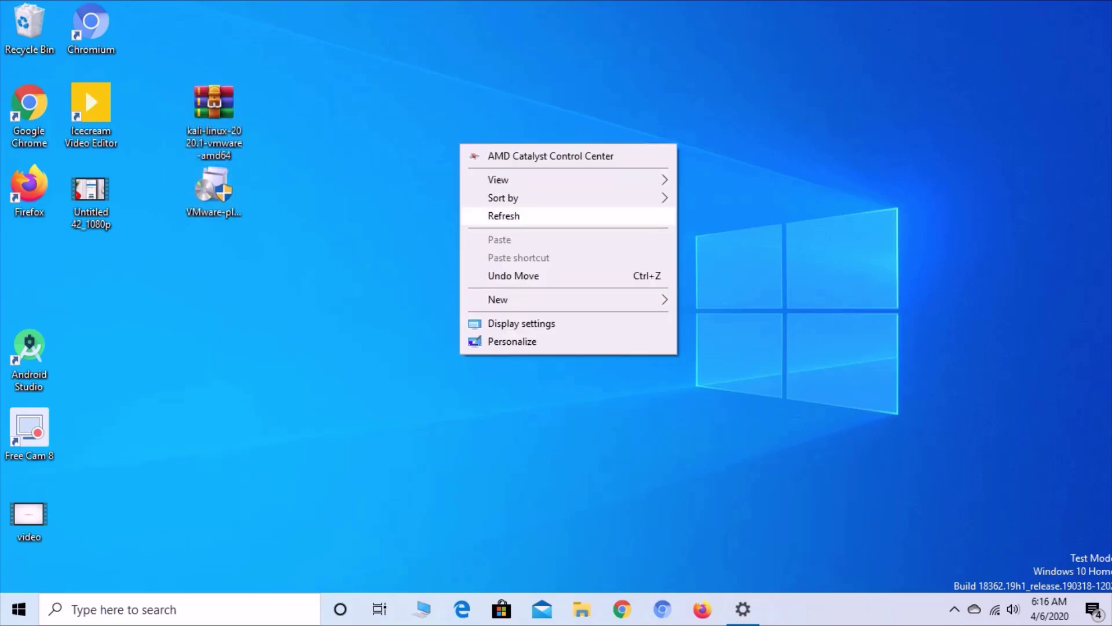
click(486, 215)
- Extract the kali-linux archive here and move the extraction progress window aside
click(213, 110)
right_click(218, 120)
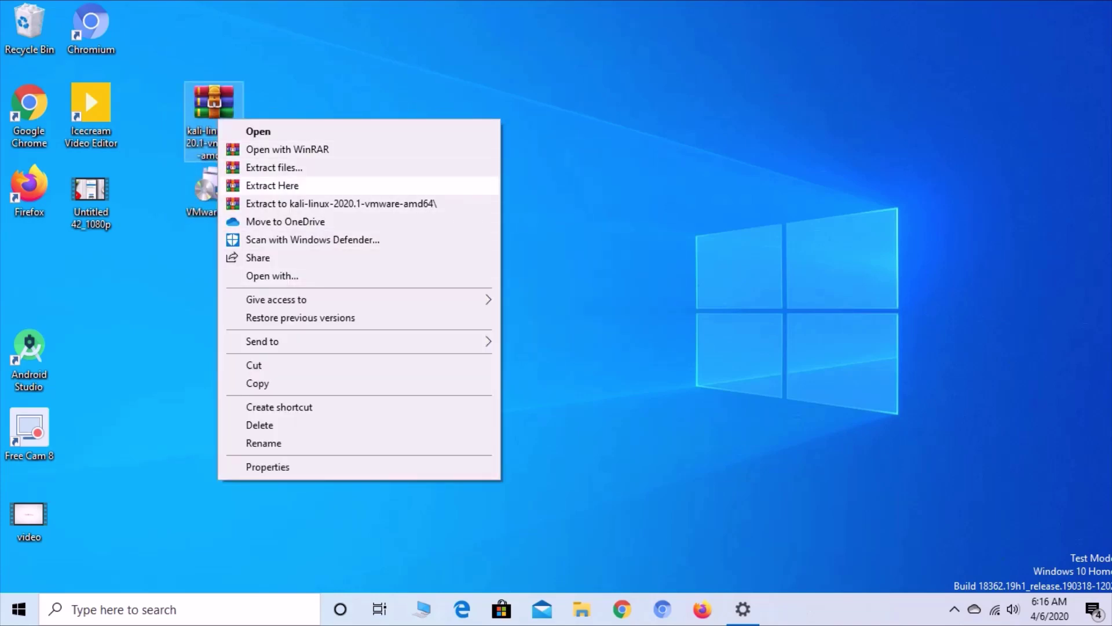
click(272, 185)
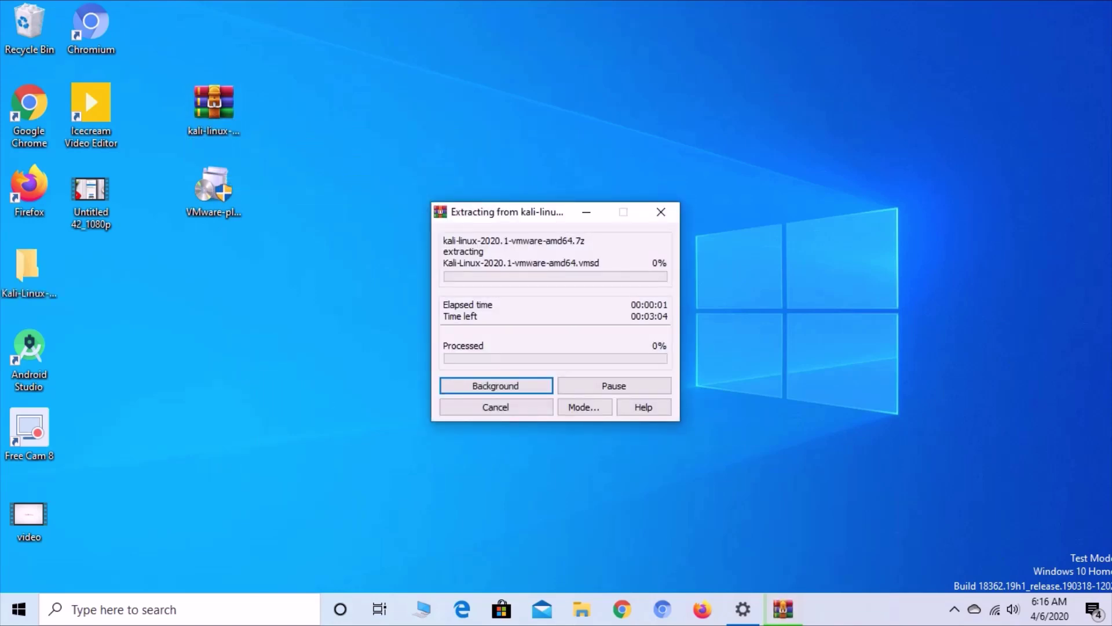
drag(509, 211, 557, 113)
right_click(311, 87)
click(355, 157)
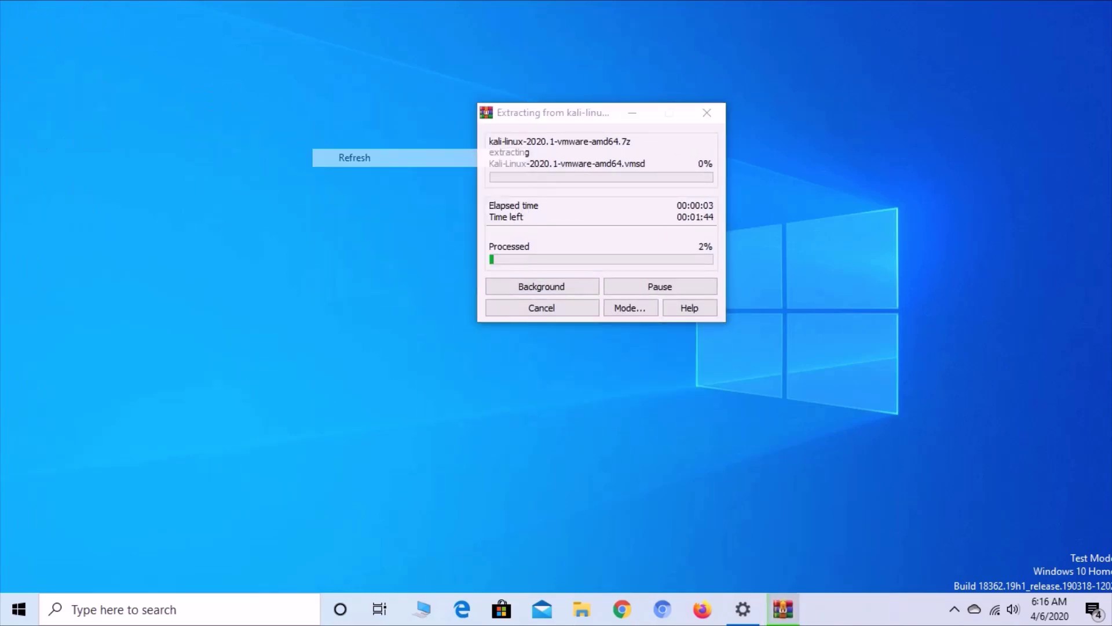
right_click(366, 139)
click(409, 211)
- Run the VMware Player installer as administrator and clear other windows from the desktop
right_click(212, 191)
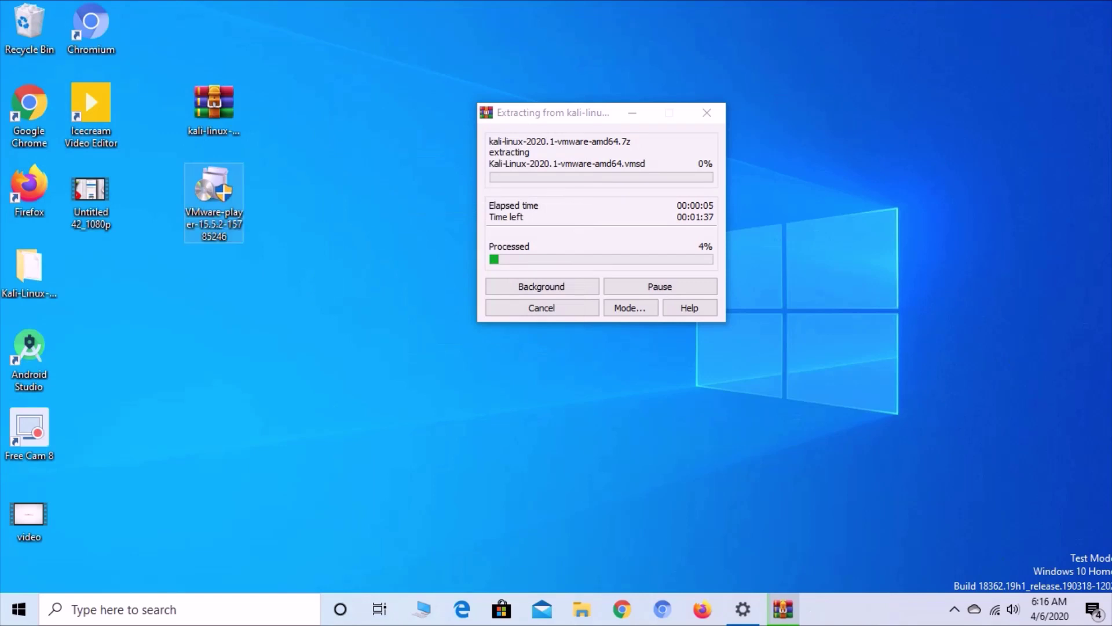
click(284, 135)
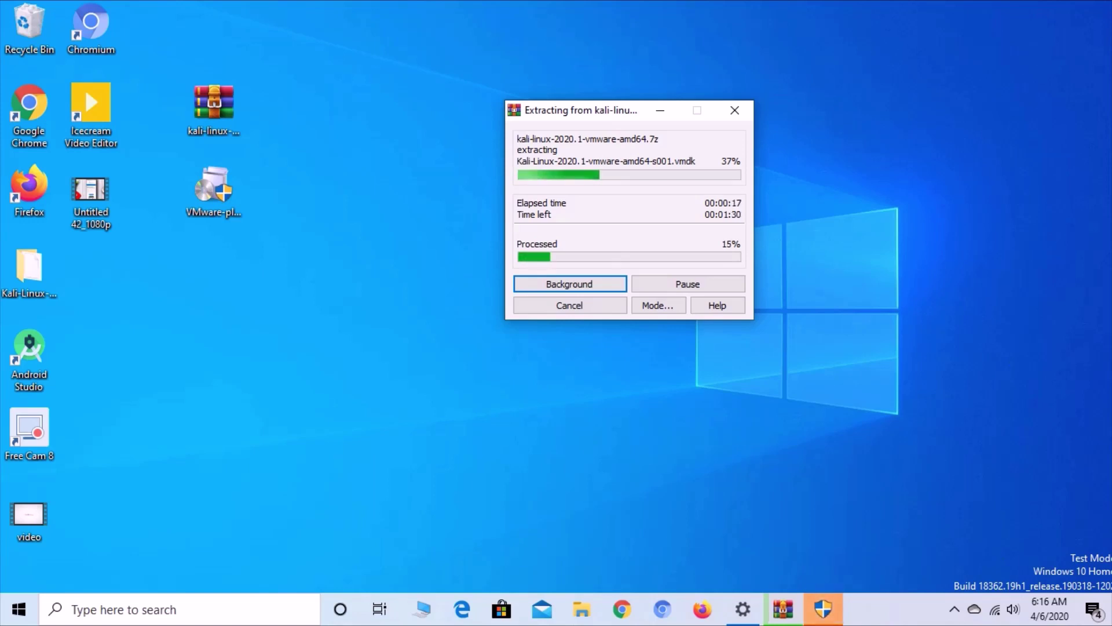
key(super+Down)
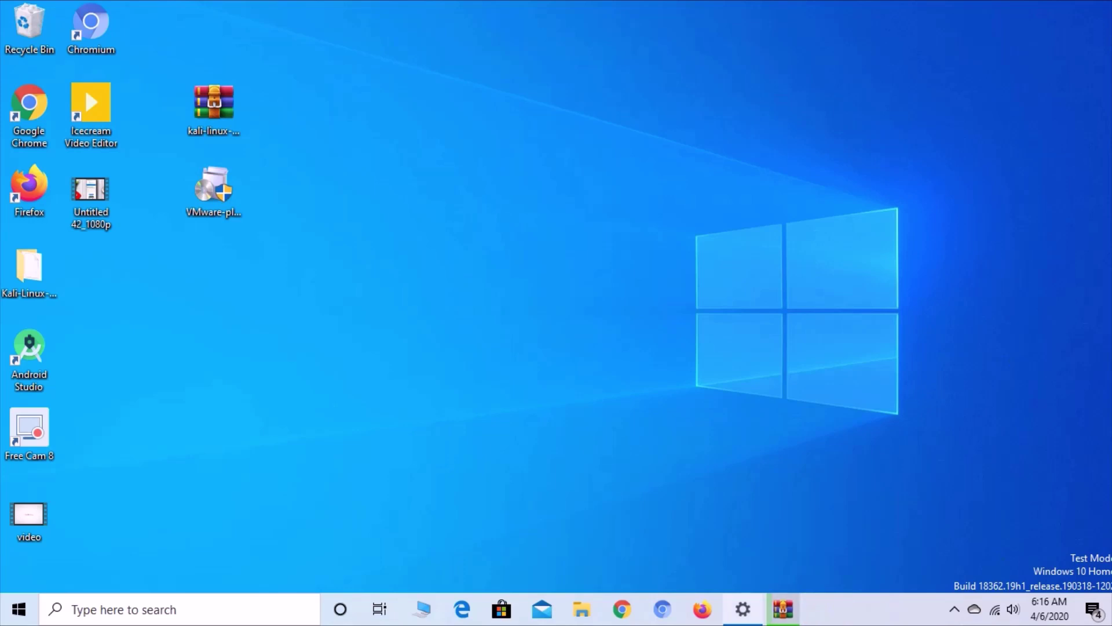
click(742, 609)
key(super+d)
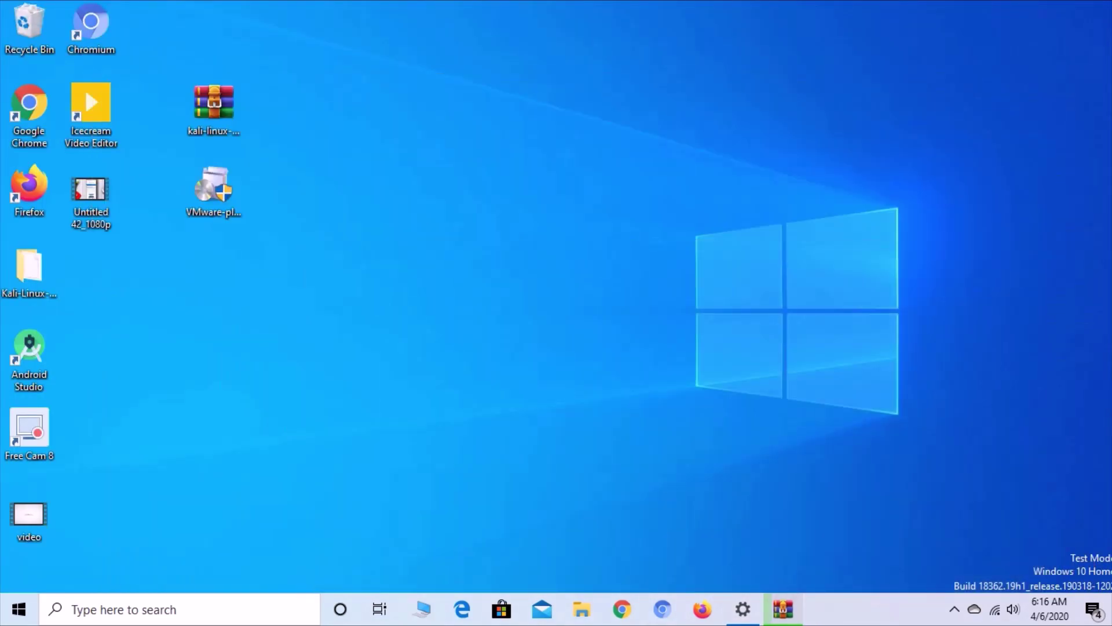
- Restore the WinRAR extraction window and keep refreshing the desktop while the installer prepares
click(783, 609)
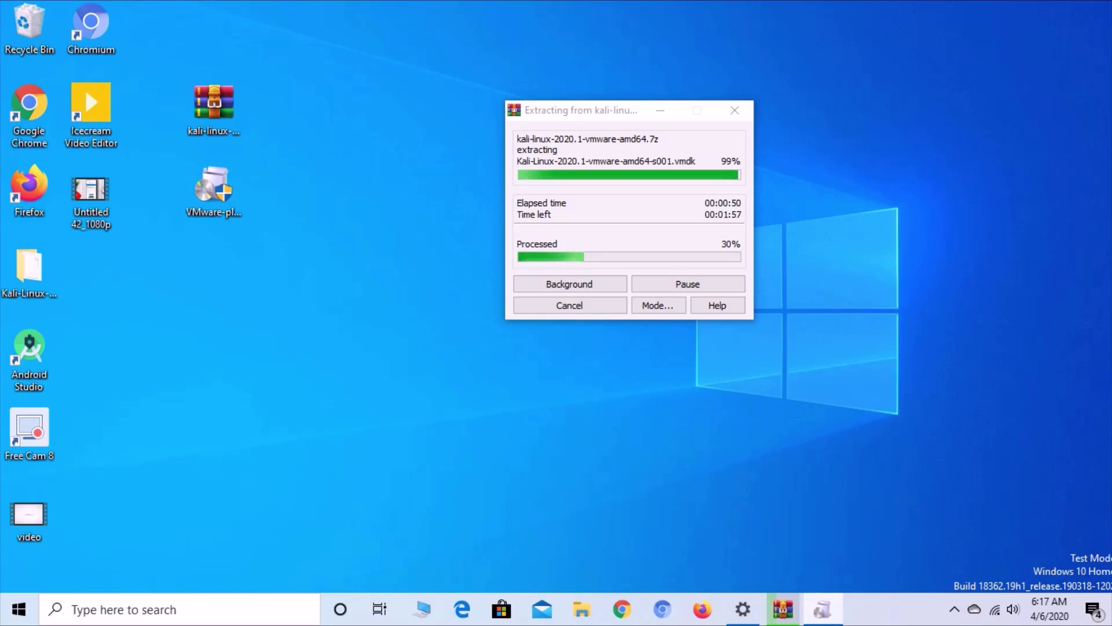
right_click(867, 139)
click(916, 210)
right_click(884, 174)
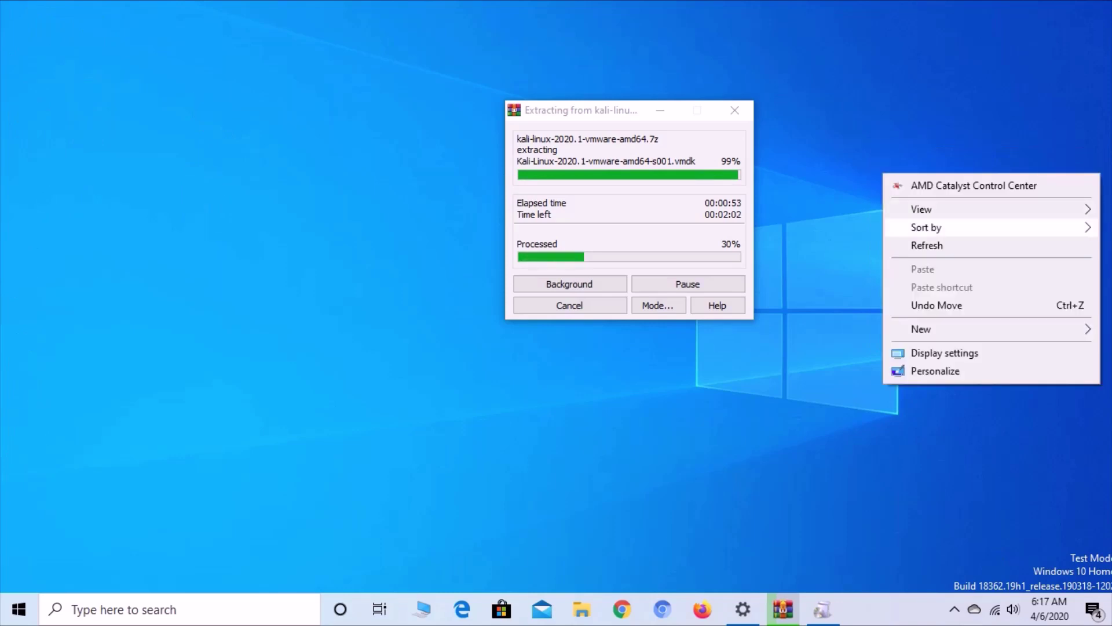
click(927, 245)
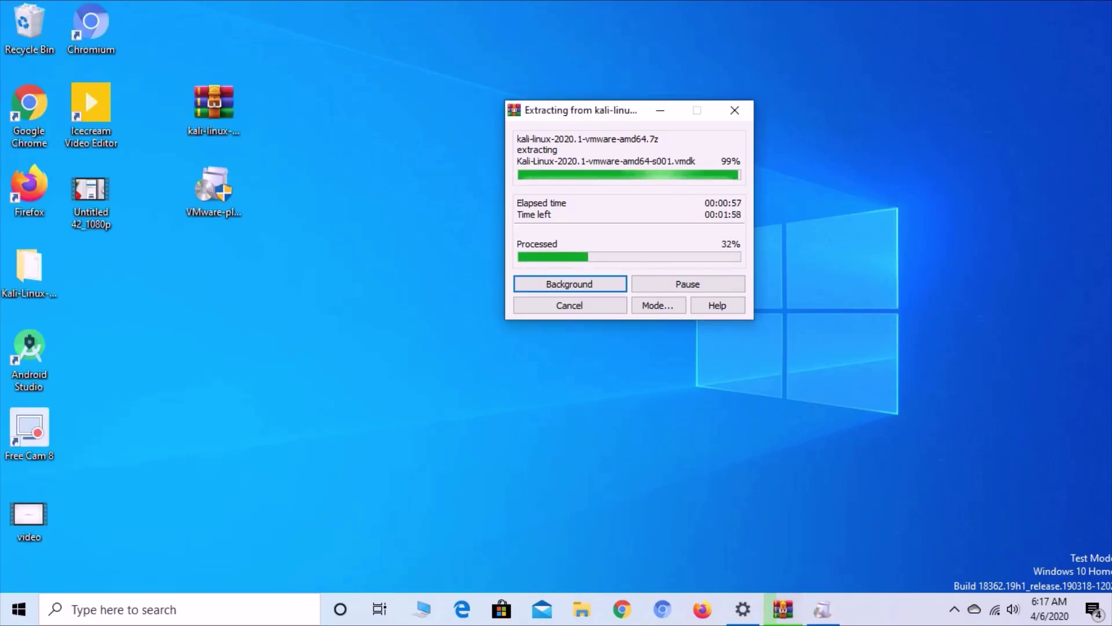
mouse_move(579, 110)
mouse_down()
mouse_move(625, 109)
mouse_move(599, 108)
mouse_up()
right_click(439, 137)
click(481, 208)
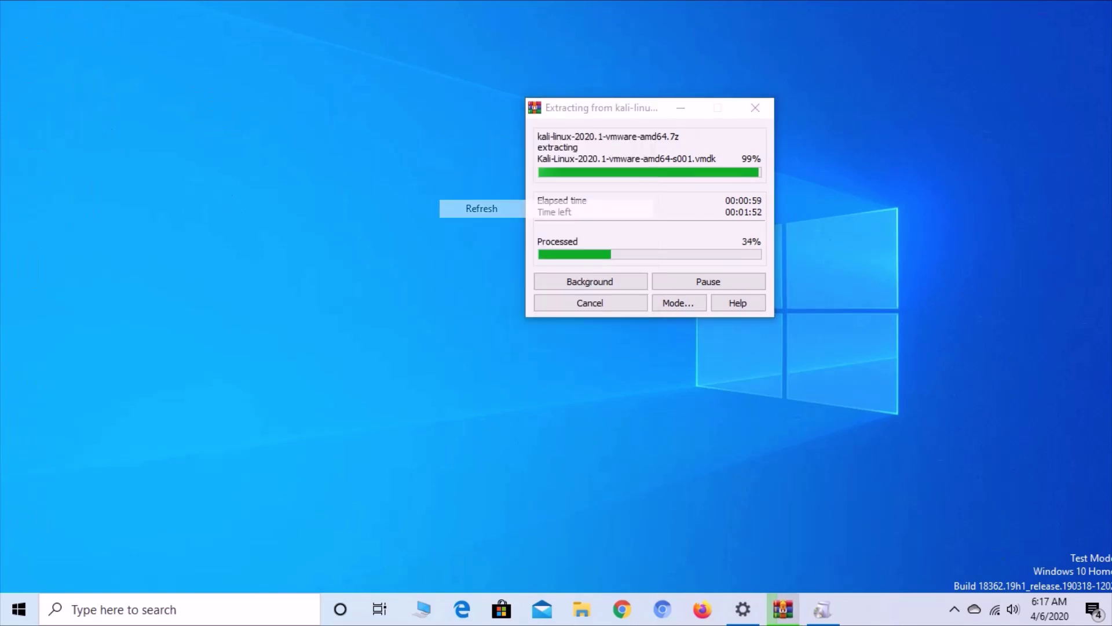
right_click(441, 154)
click(483, 226)
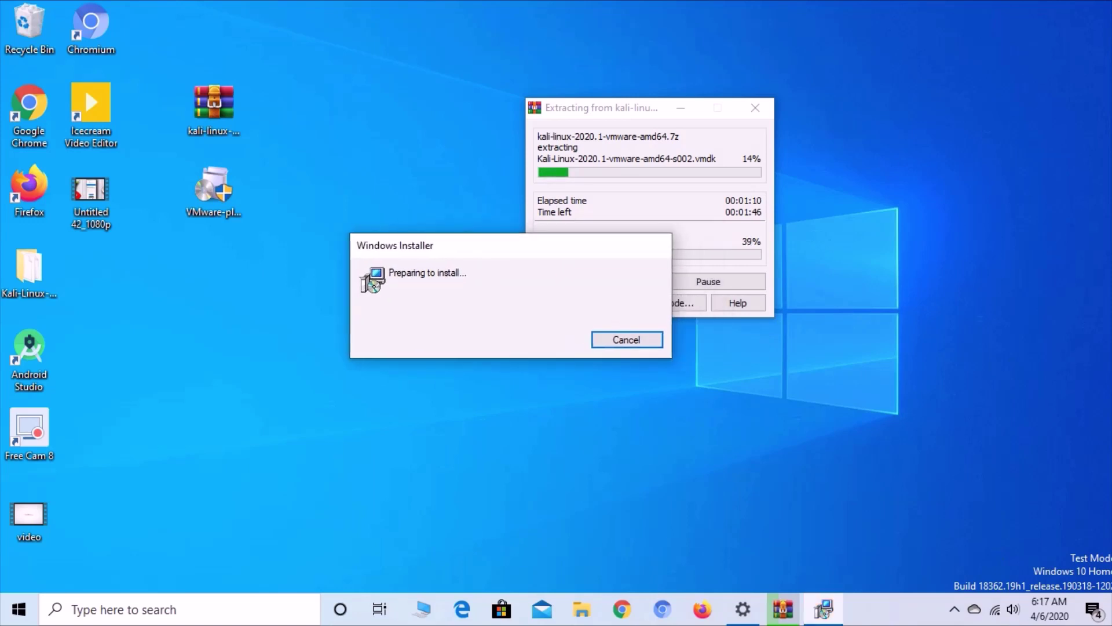
- Move the extraction window to the far right and the setup wizard up, refreshing the desktop
right_click(346, 66)
key(Escape)
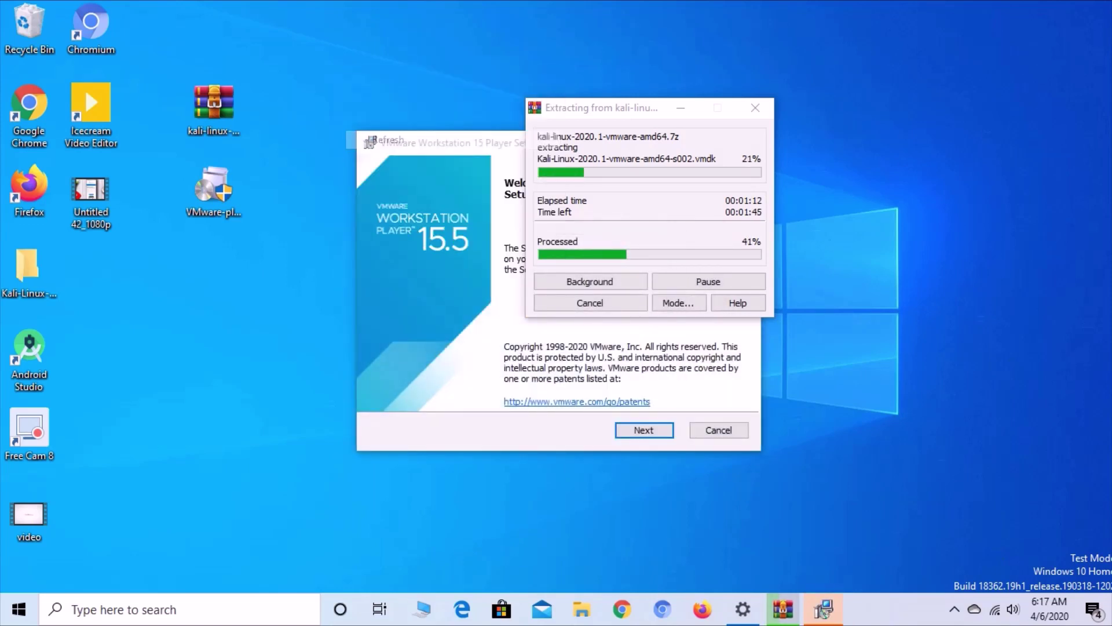
right_click(348, 46)
drag(637, 107, 940, 107)
click(823, 609)
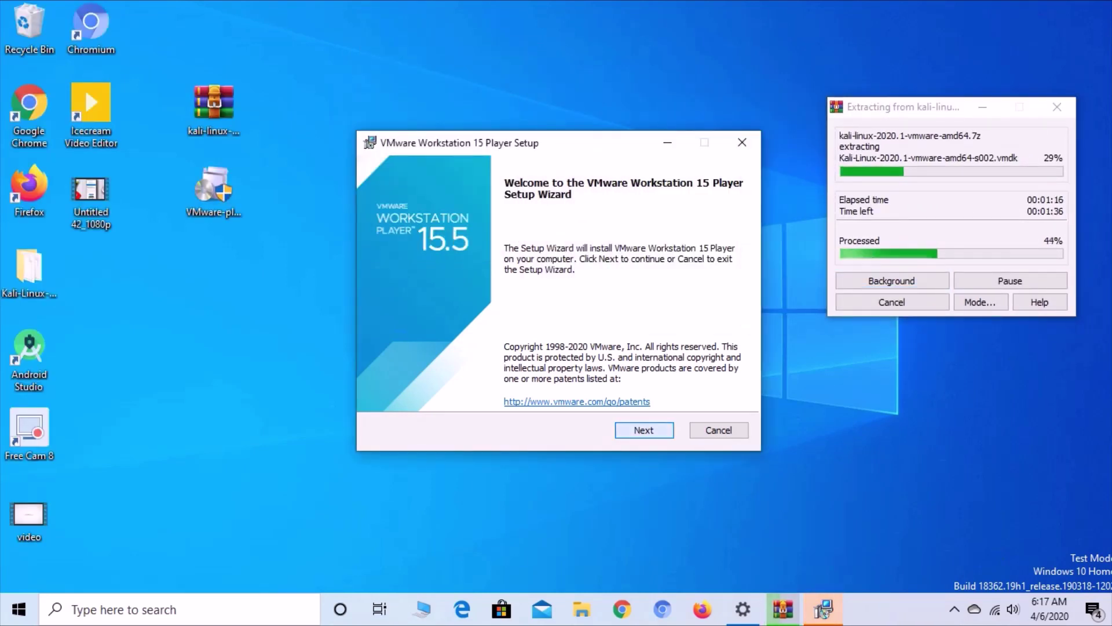
drag(521, 142, 572, 61)
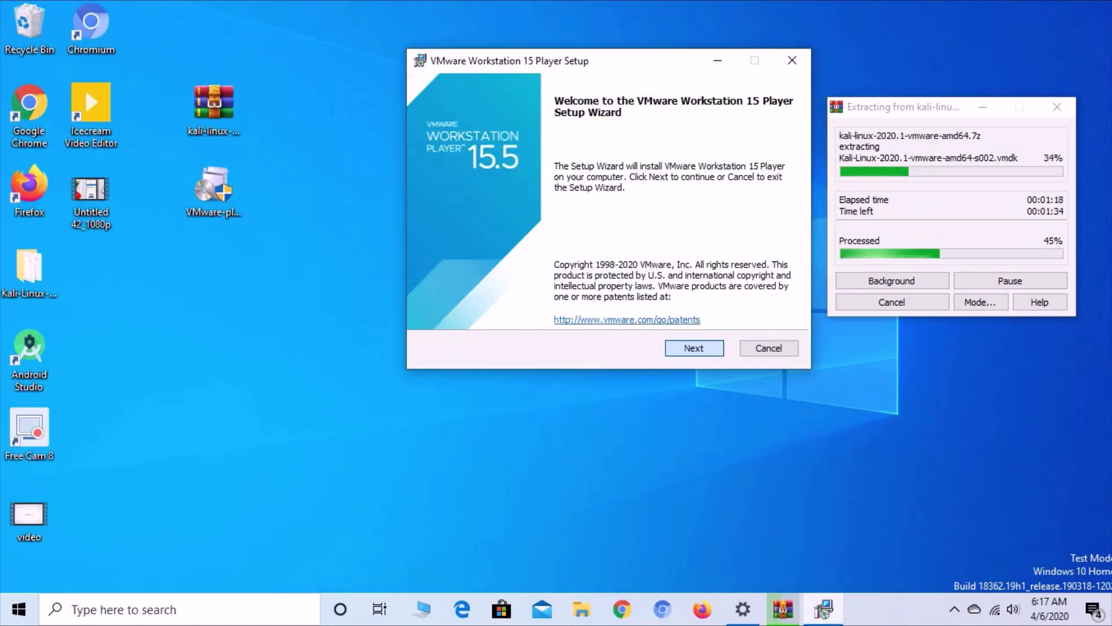
right_click(309, 169)
click(352, 242)
- Accept the licence agreement and keep the default install location in the setup wizard
click(693, 348)
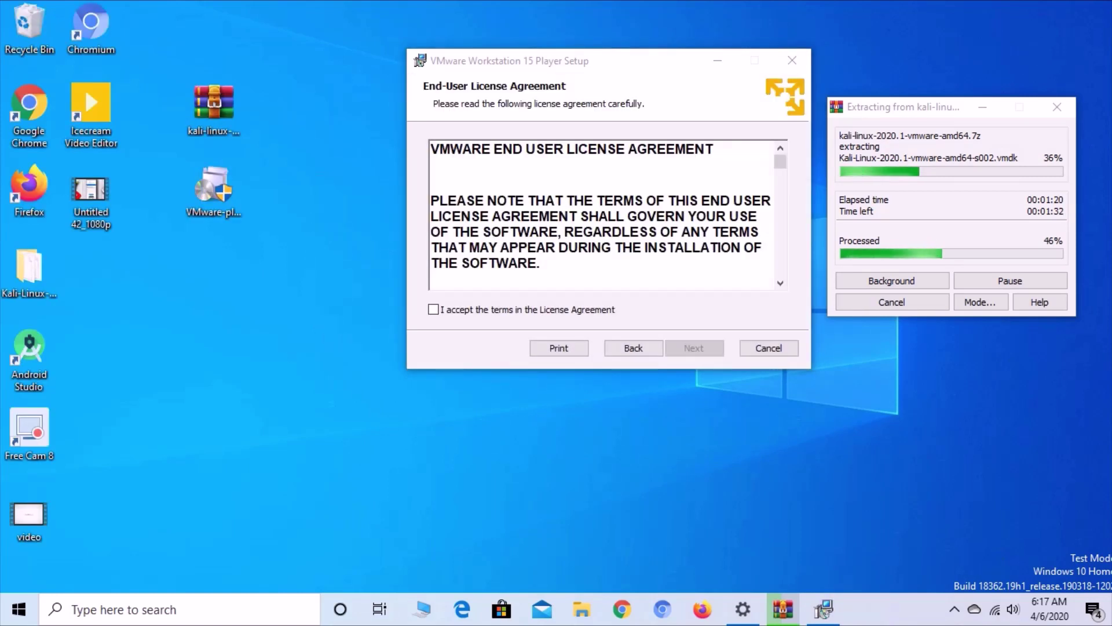
click(434, 309)
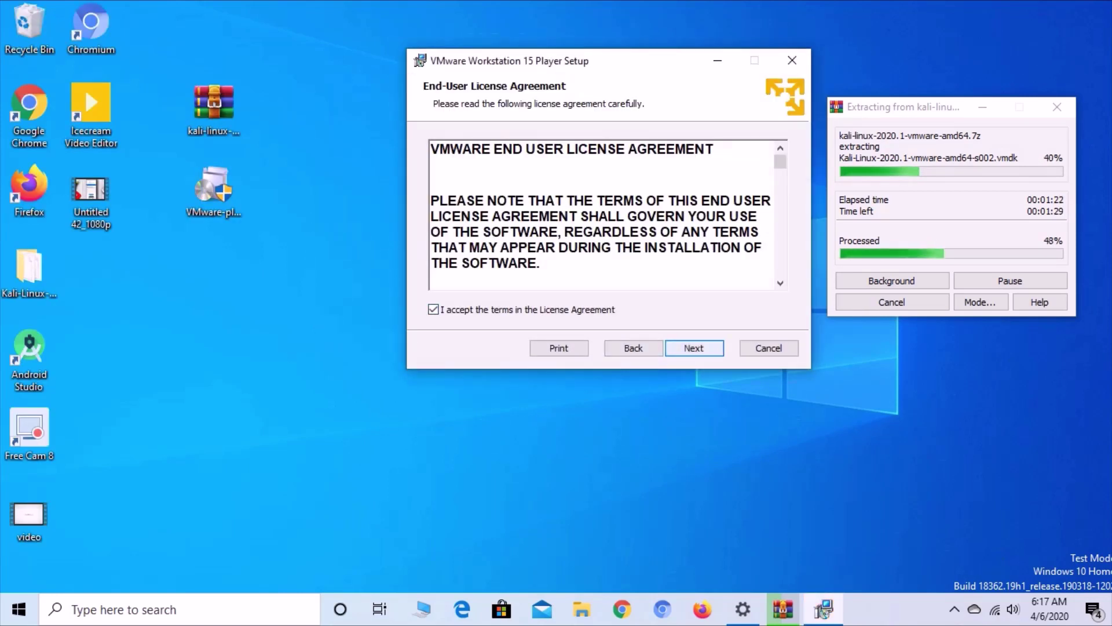
click(694, 348)
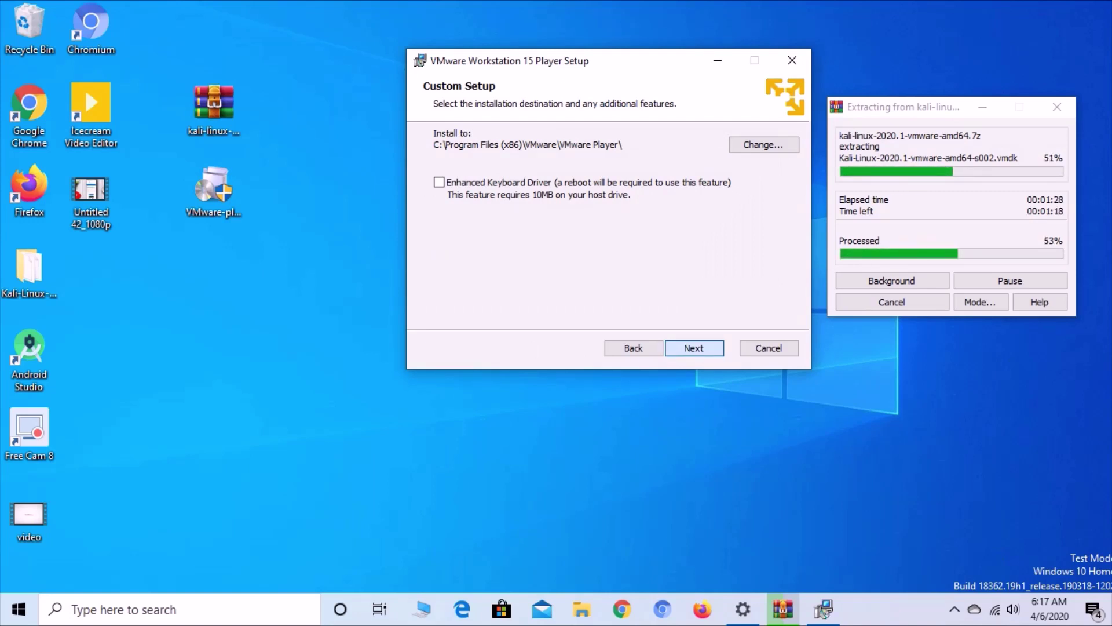
key(Return)
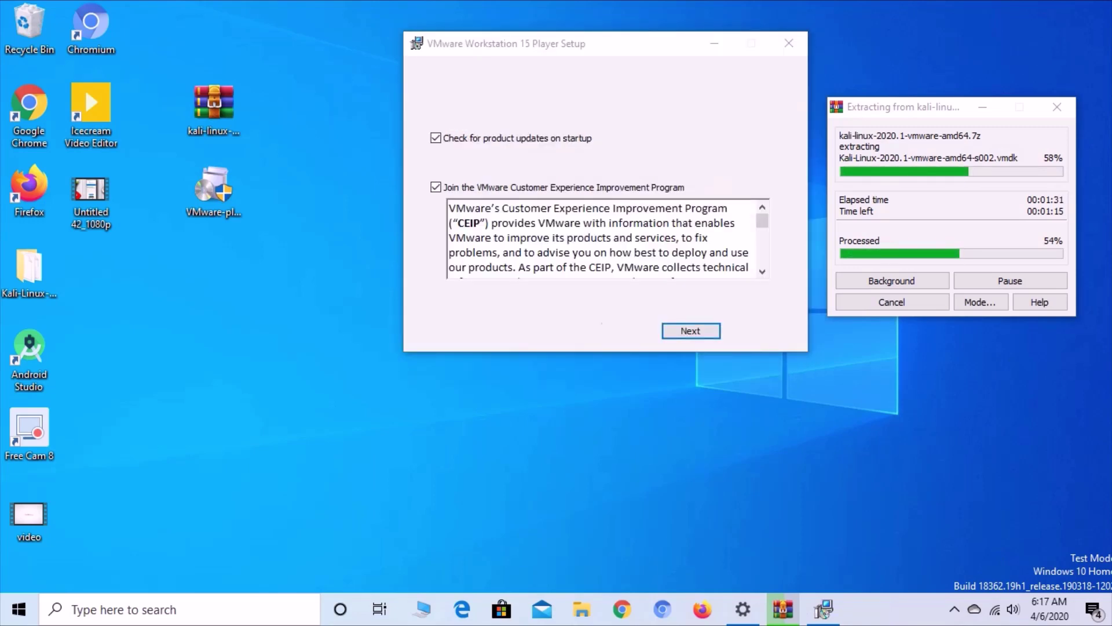
- Keep the default user experience settings and both shortcut options
right_click(342, 99)
click(384, 170)
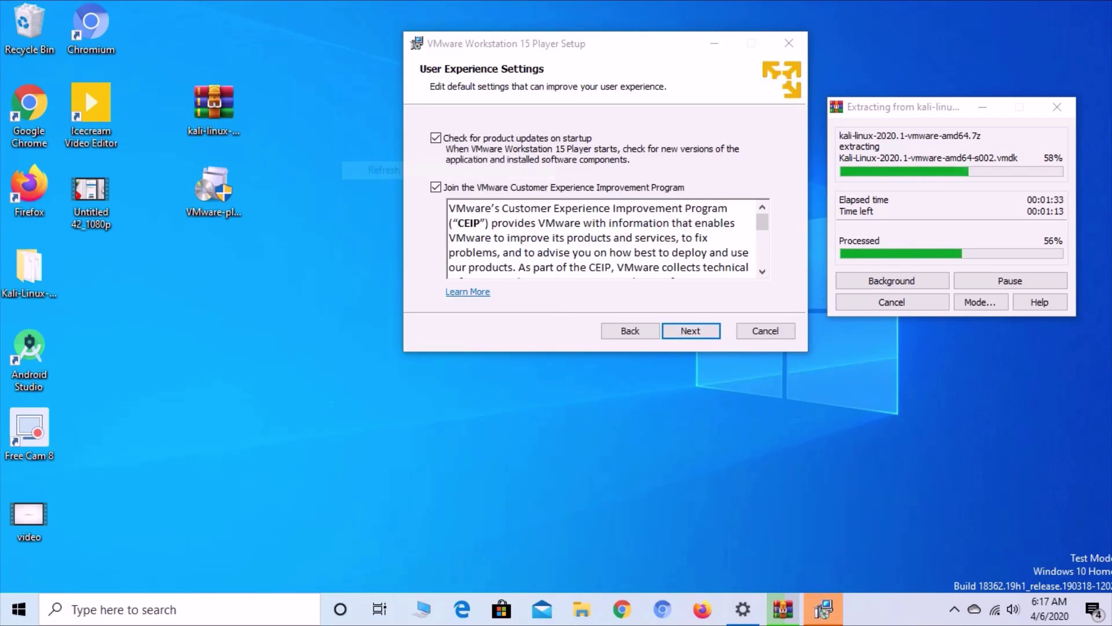
right_click(312, 99)
click(354, 169)
click(823, 611)
key(Return)
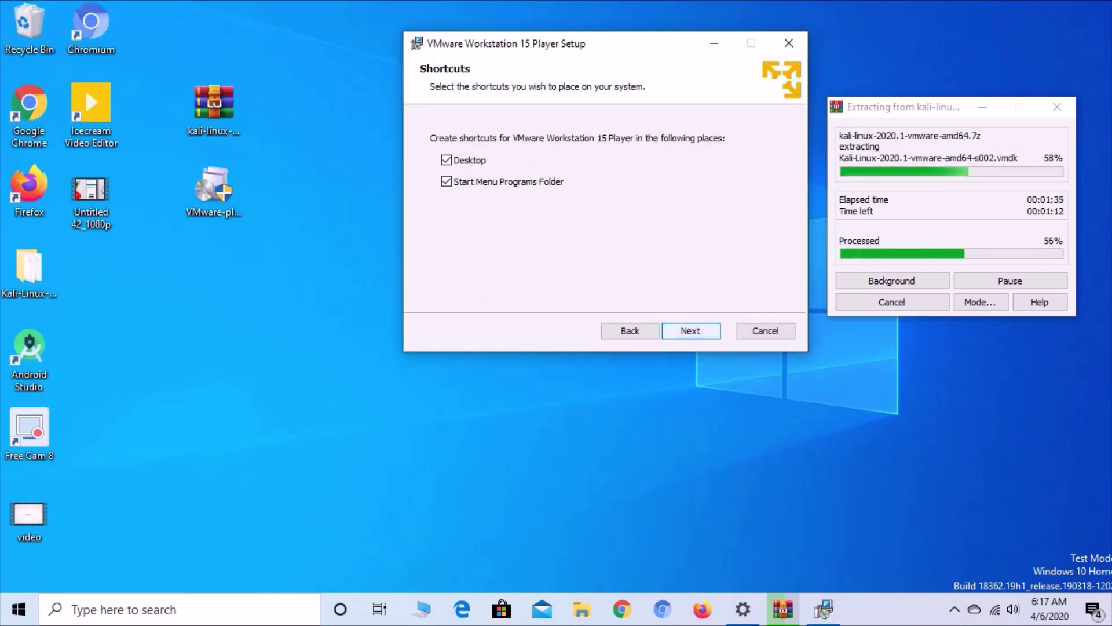
key(Return)
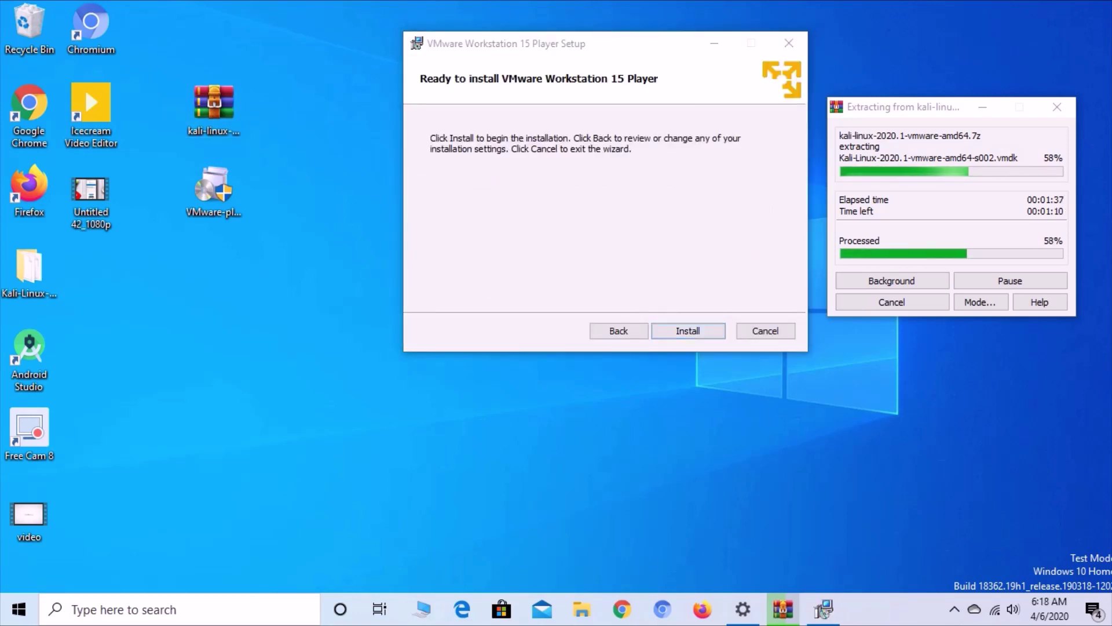
- Start installing VMware Workstation 15 Player
right_click(343, 103)
click(387, 175)
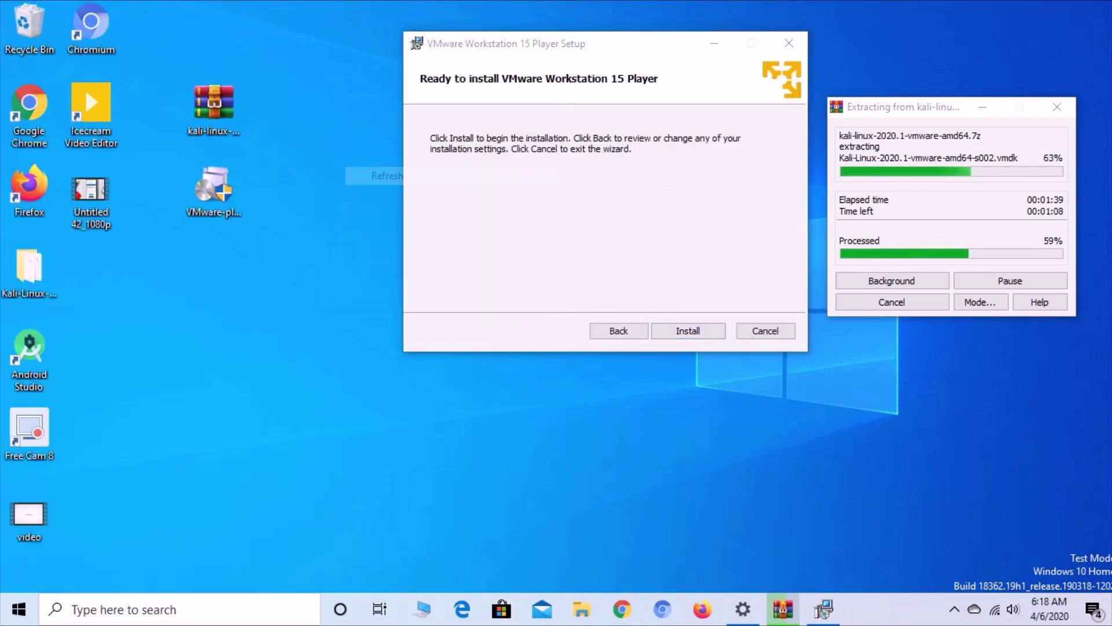
drag(637, 44, 605, 45)
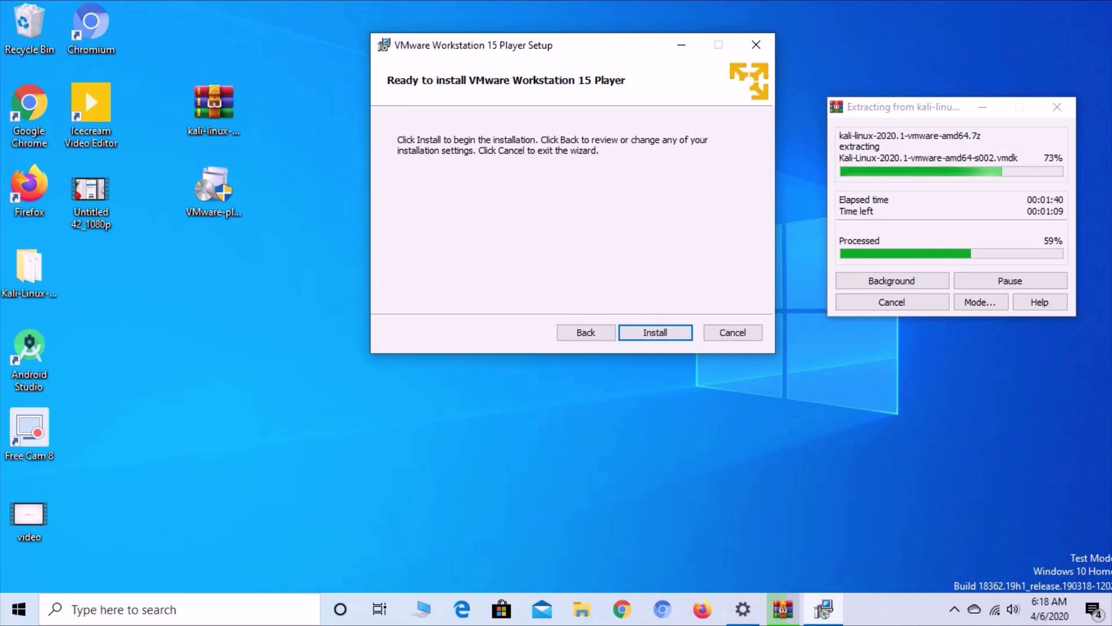
key(Return)
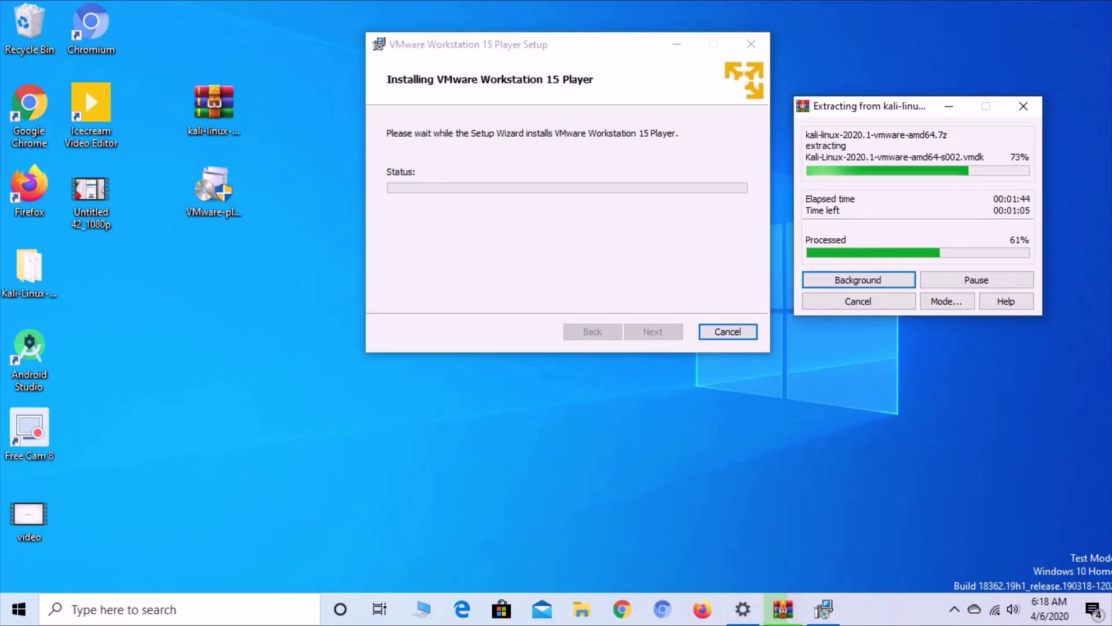
right_click(864, 59)
- Refresh the desktop repeatedly while the Player installs and the Kali extraction finishes
click(907, 130)
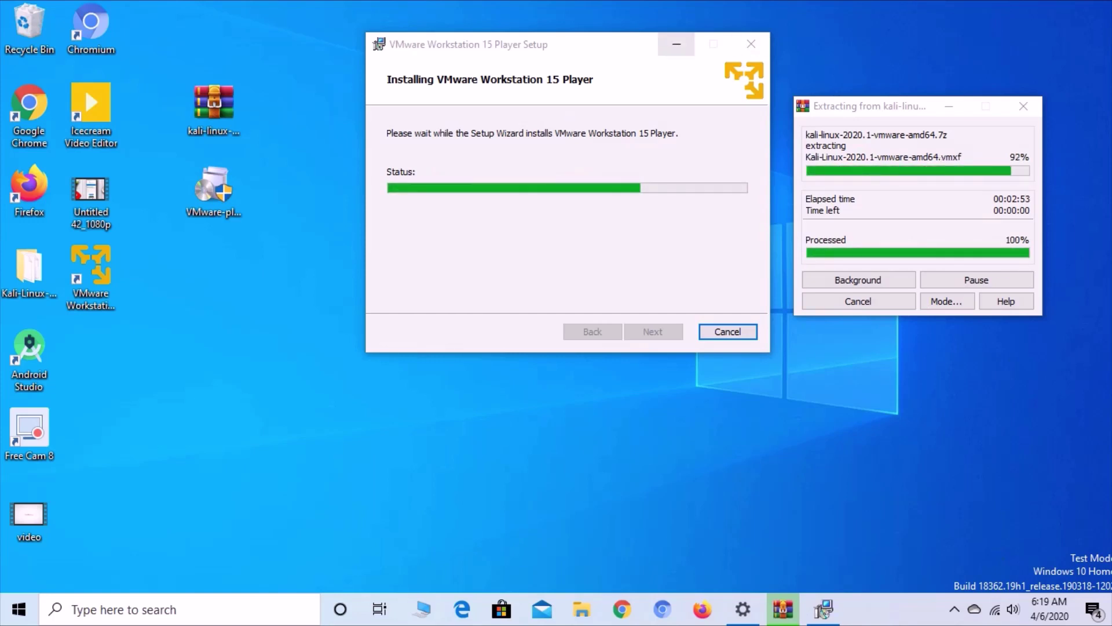
right_click(226, 296)
click(268, 367)
right_click(259, 316)
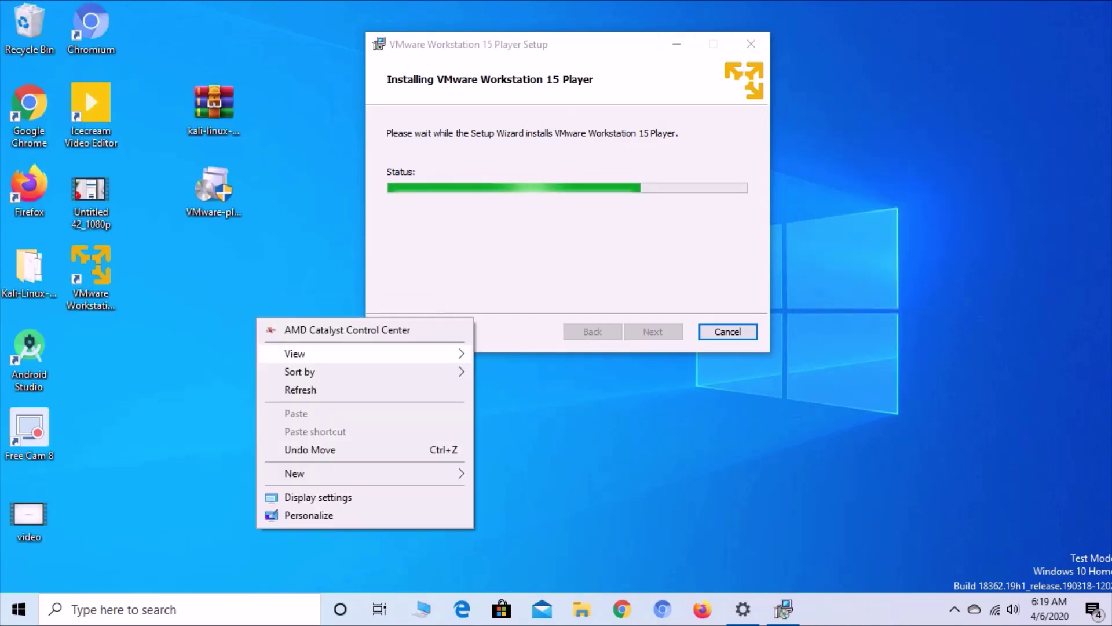
click(300, 389)
right_click(260, 313)
click(304, 385)
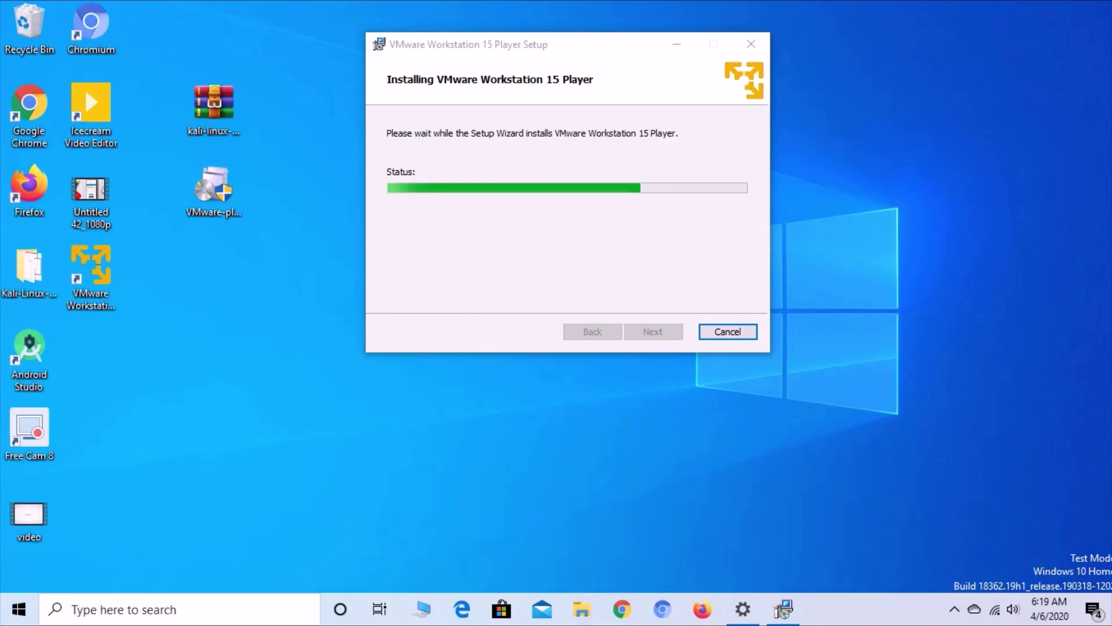
right_click(288, 324)
click(332, 399)
right_click(281, 327)
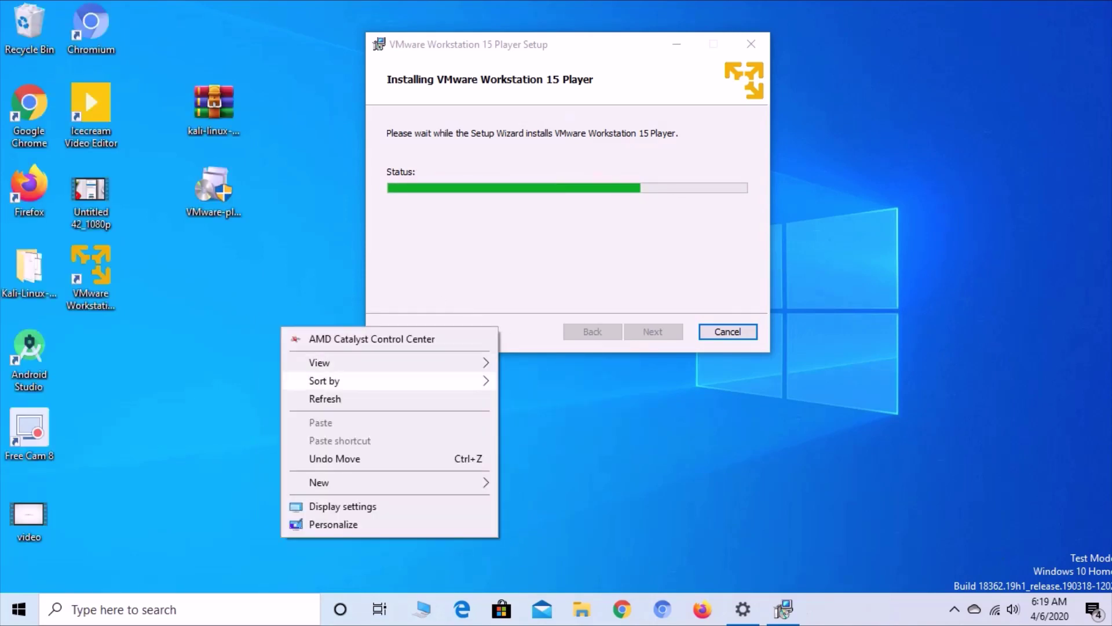
click(325, 397)
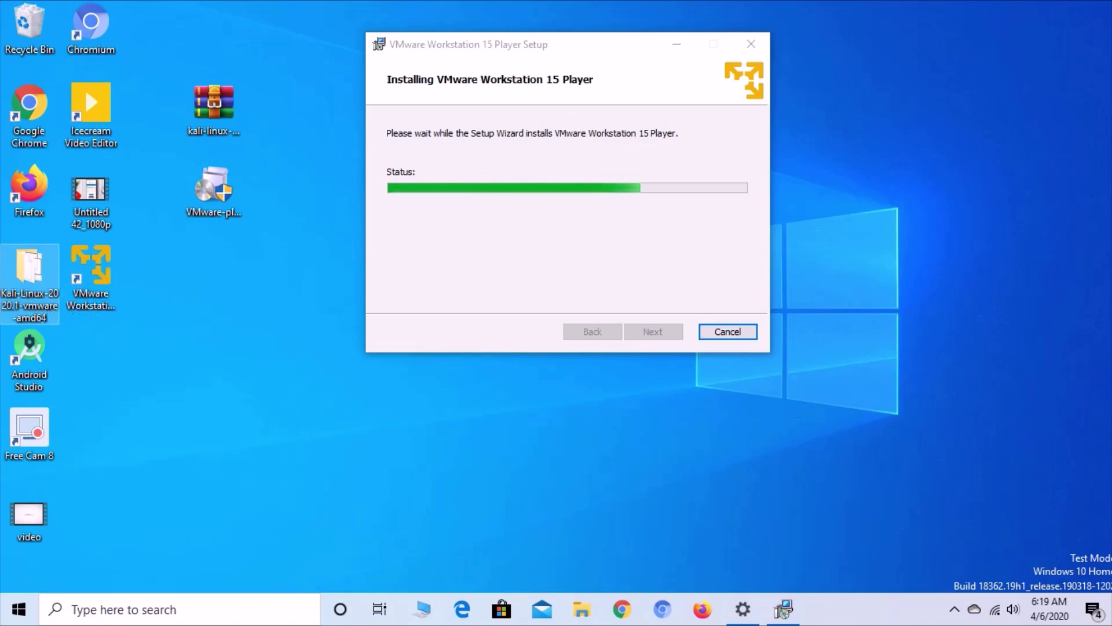
right_click(269, 246)
click(312, 318)
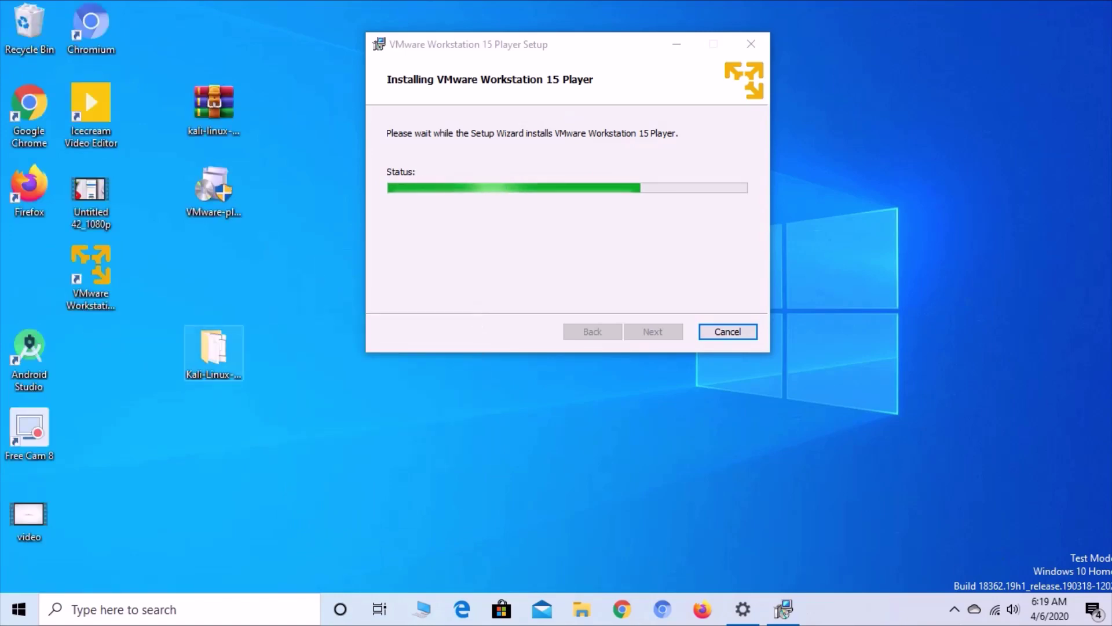
double_click(214, 353)
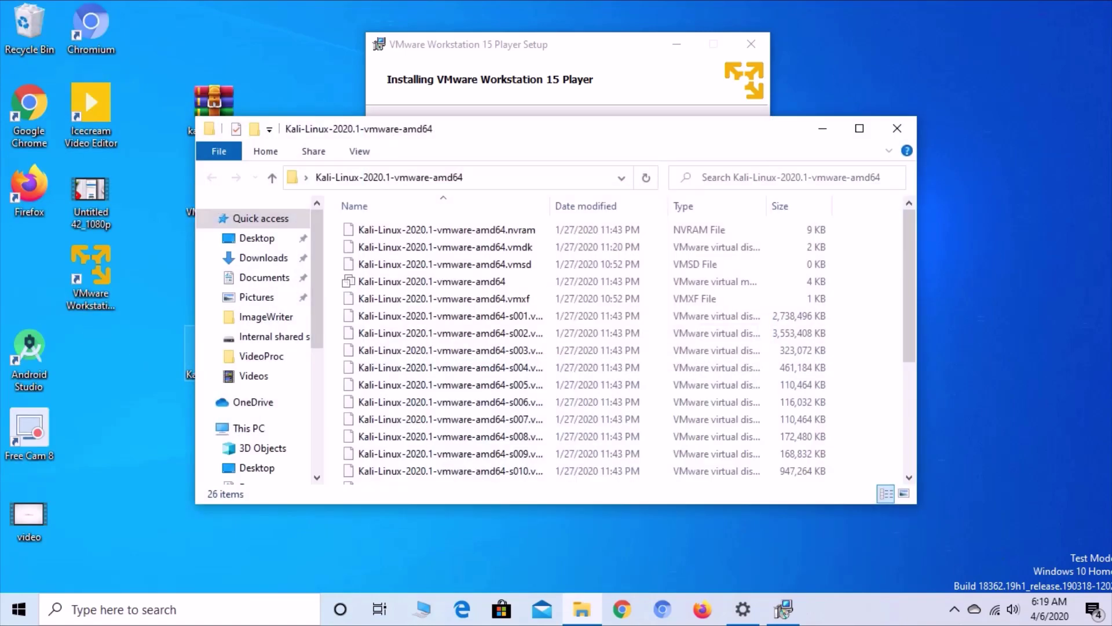
scroll(441, 397, down, 2)
scroll(440, 397, up, 3)
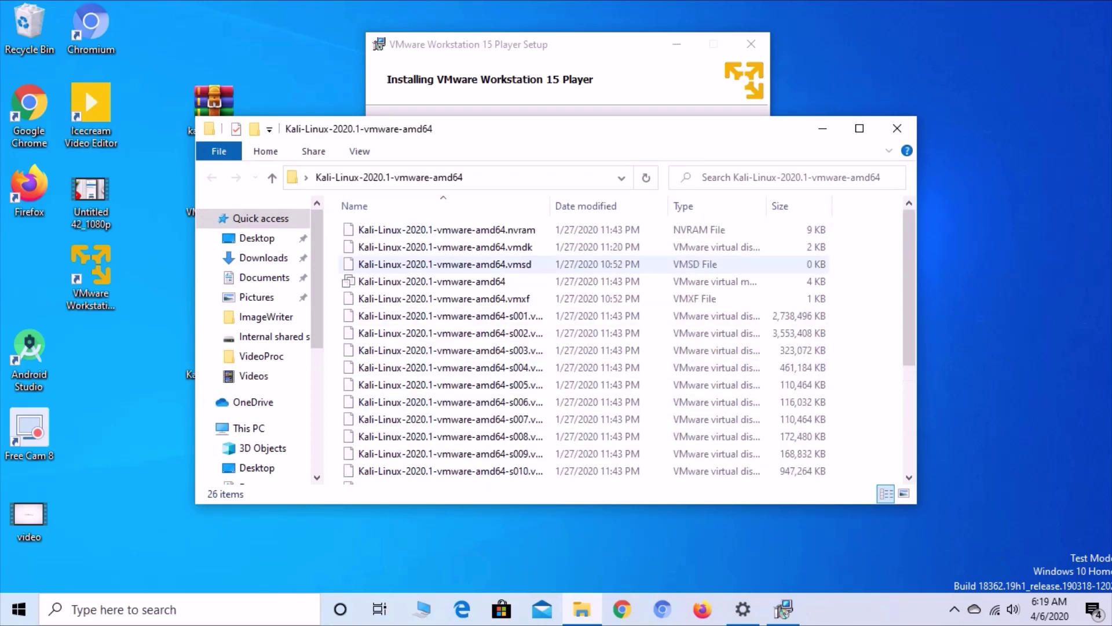
click(860, 128)
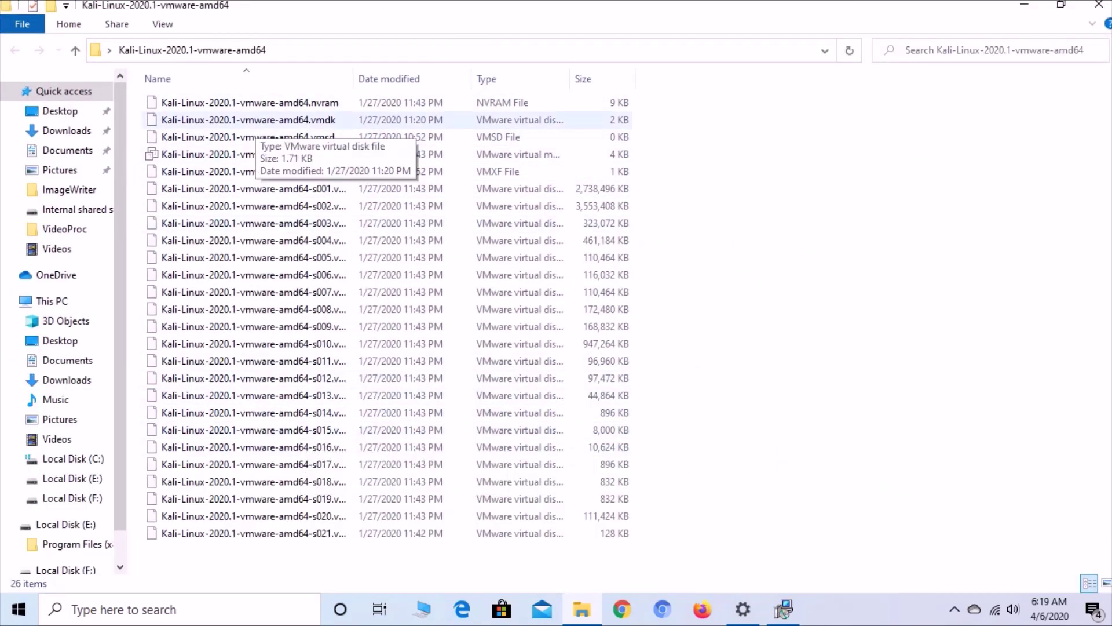
click(783, 610)
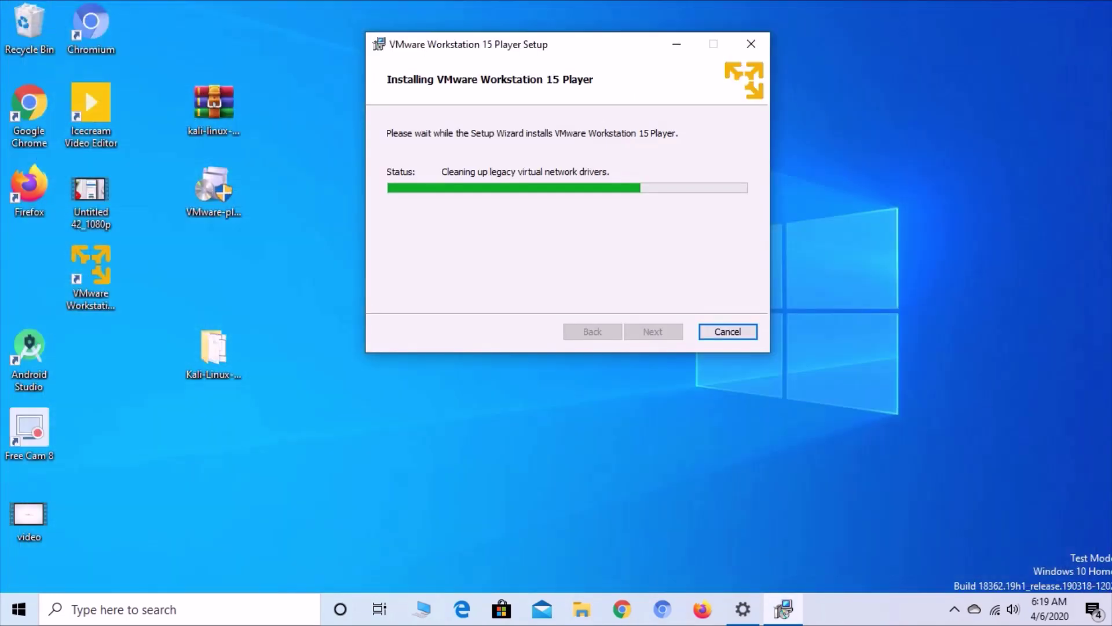
right_click(902, 112)
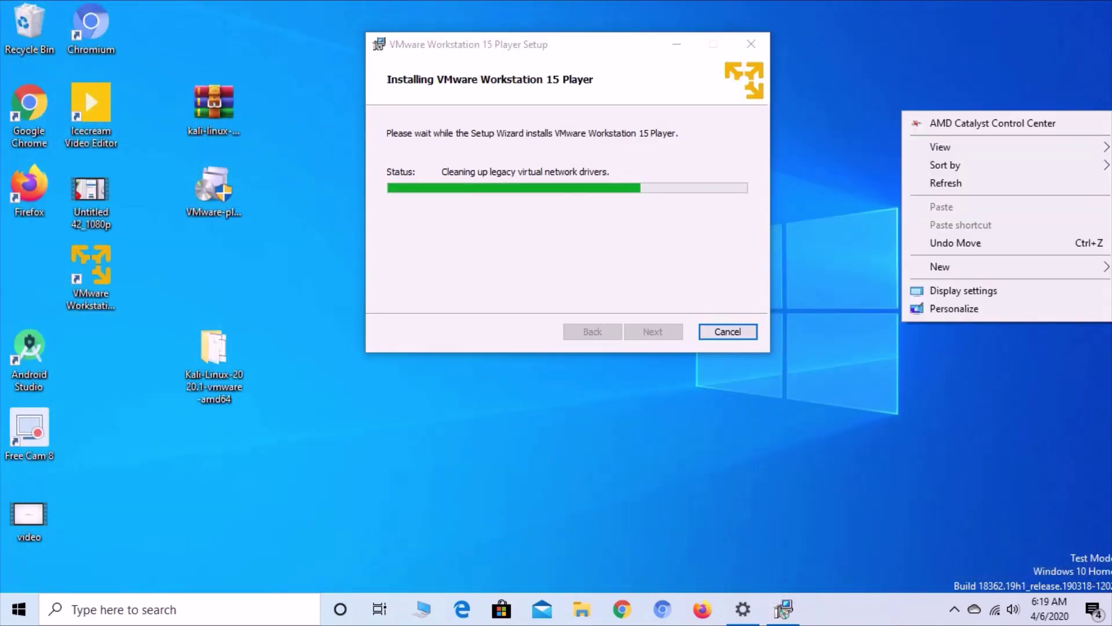
click(938, 182)
click(784, 610)
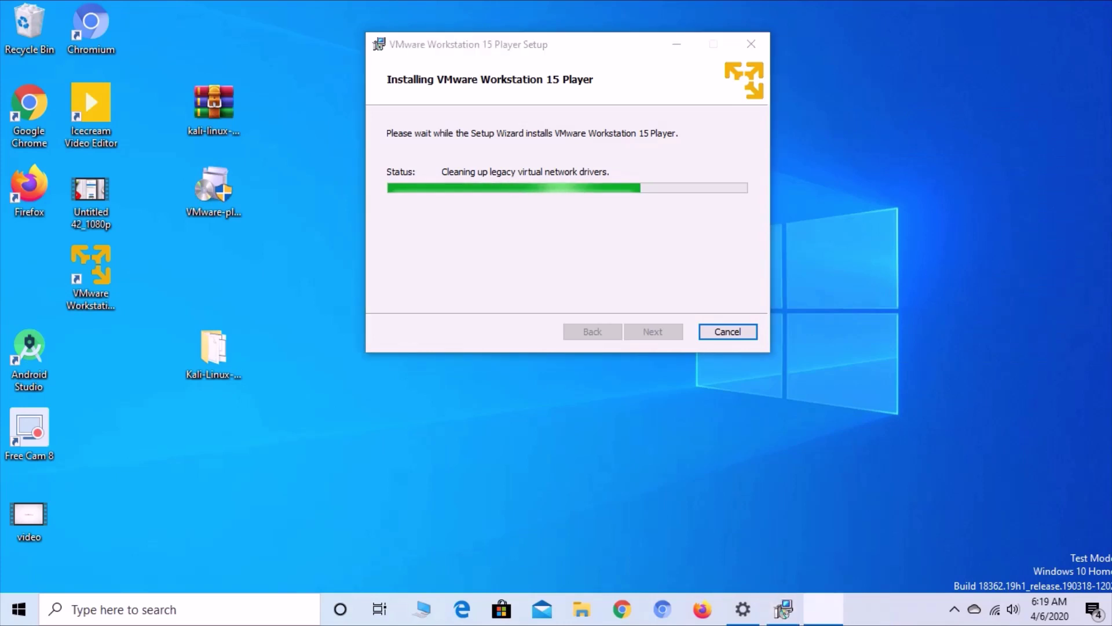
right_click(892, 130)
- Keep refreshing the desktop icons while the Workstation 15 Player installation progresses
click(935, 202)
right_click(850, 164)
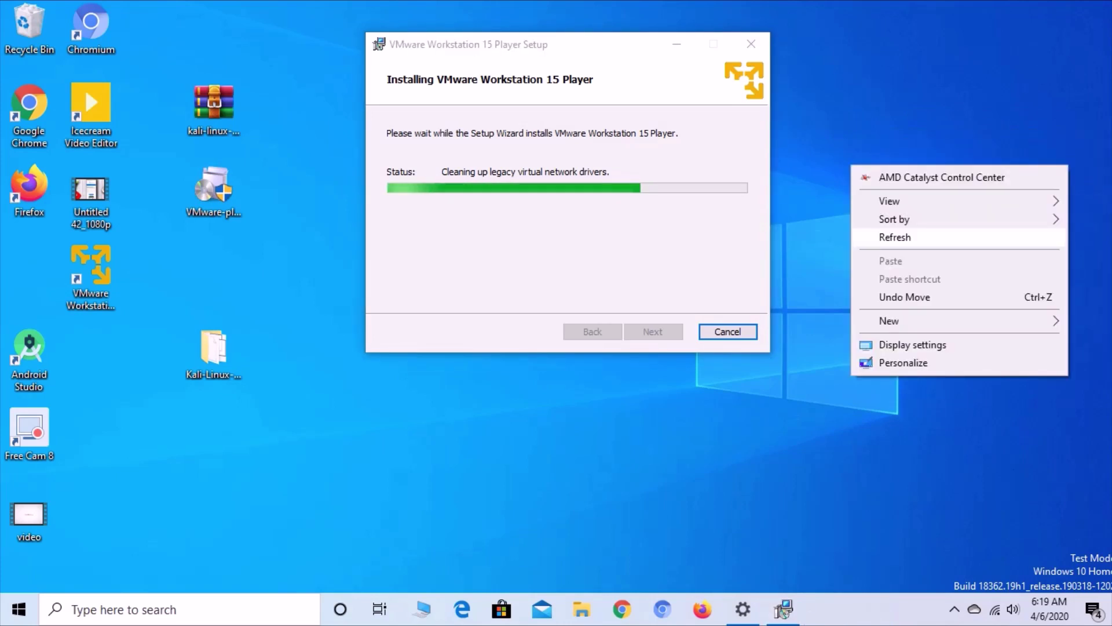
click(927, 237)
right_click(854, 150)
click(926, 223)
right_click(857, 149)
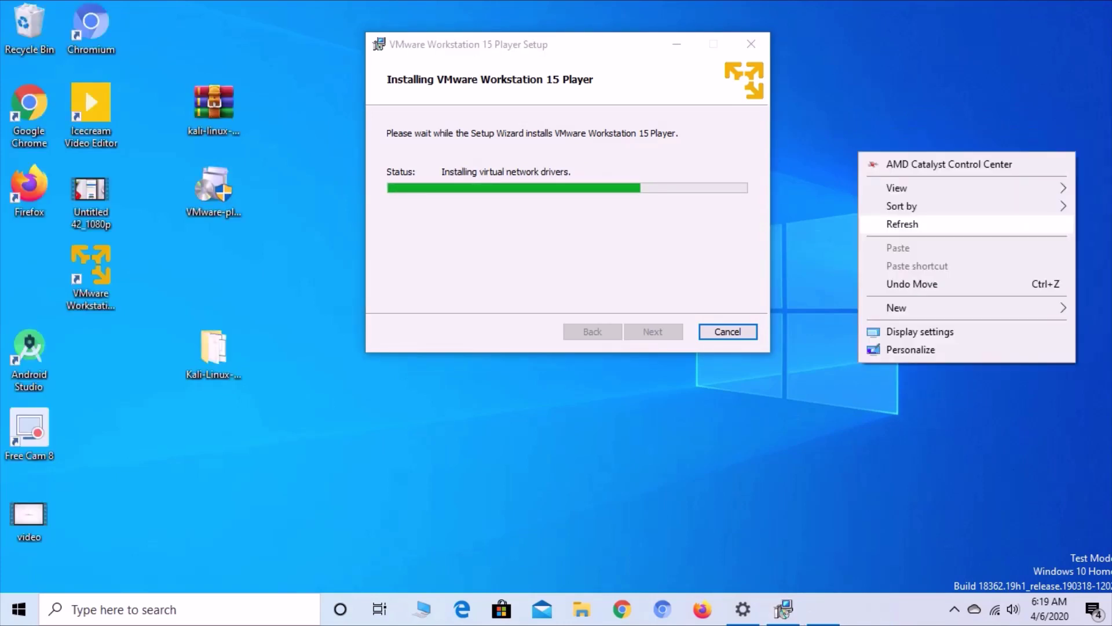
click(927, 224)
right_click(856, 170)
click(926, 245)
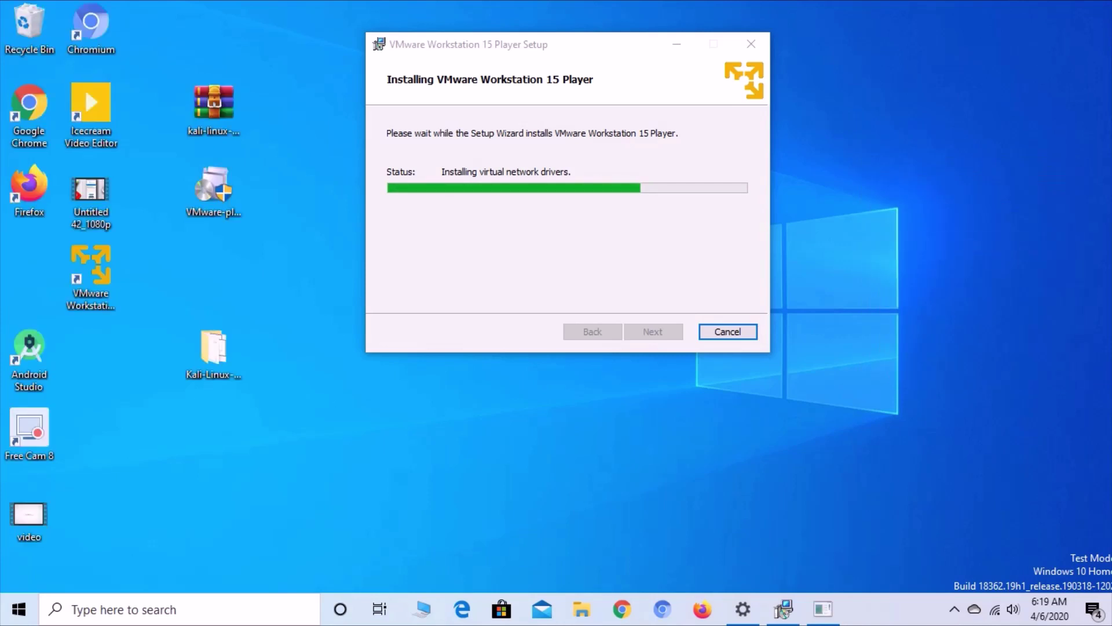
right_click(854, 150)
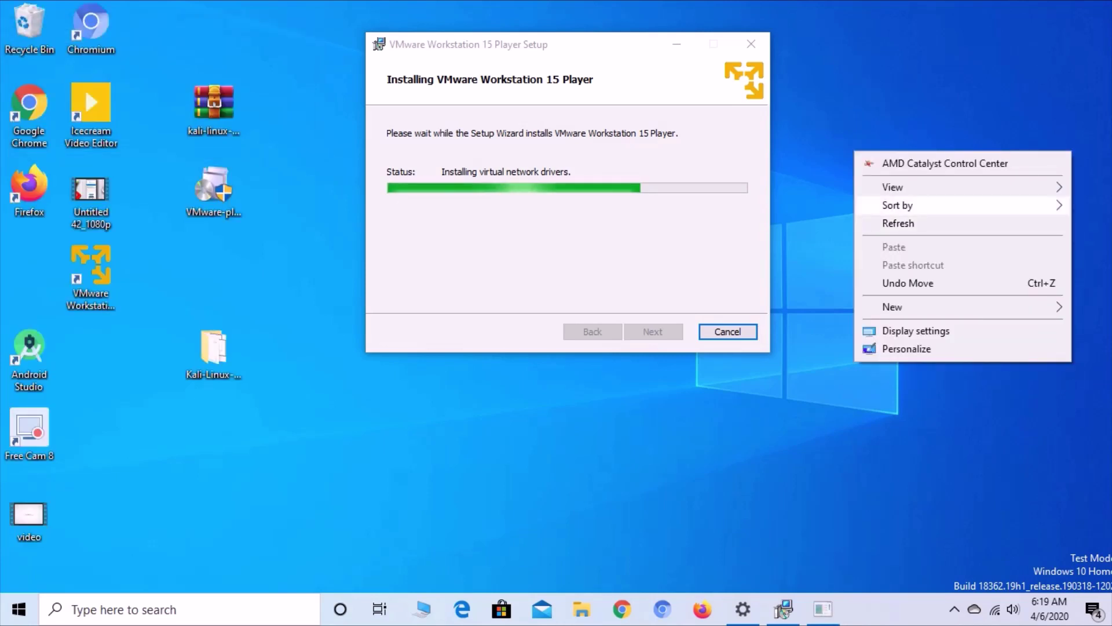
click(927, 222)
right_click(880, 189)
click(927, 262)
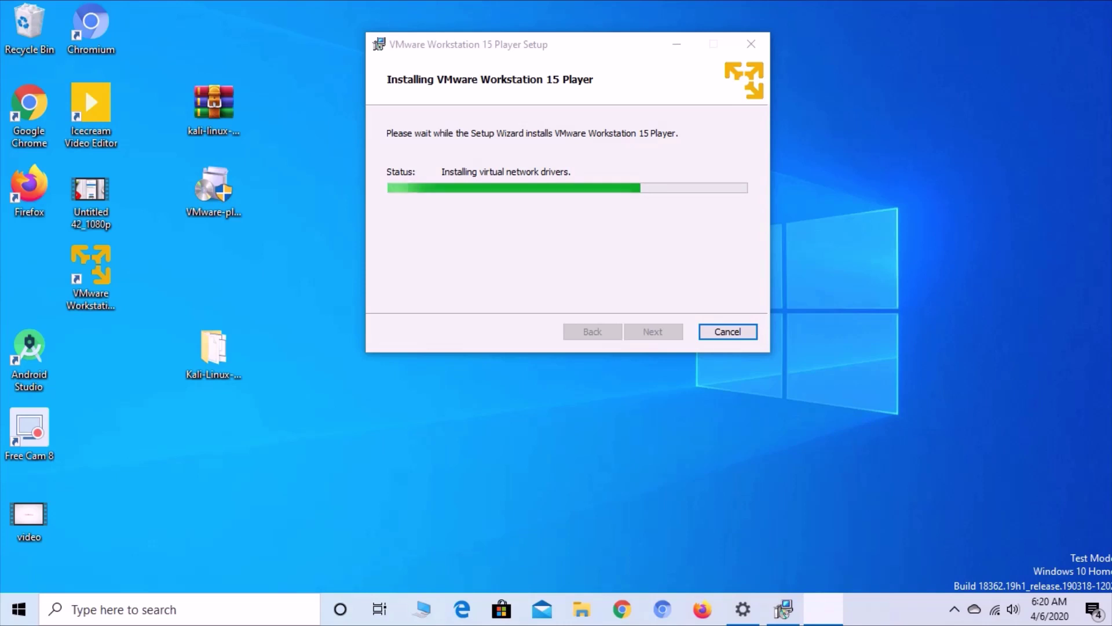
right_click(819, 153)
click(869, 226)
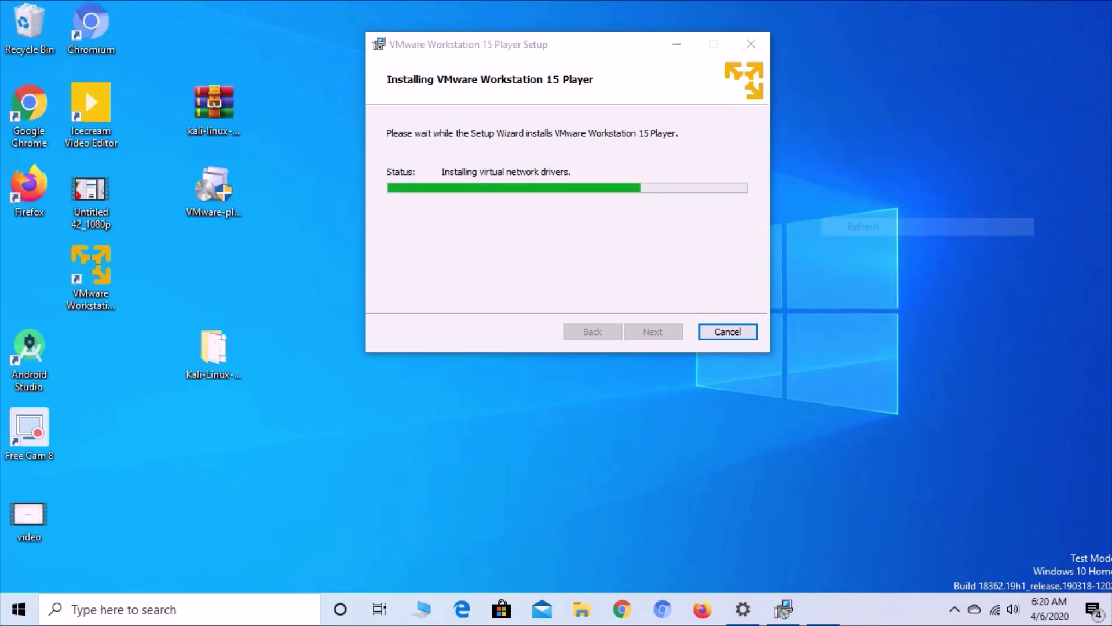
right_click(856, 142)
click(899, 214)
right_click(855, 167)
click(899, 239)
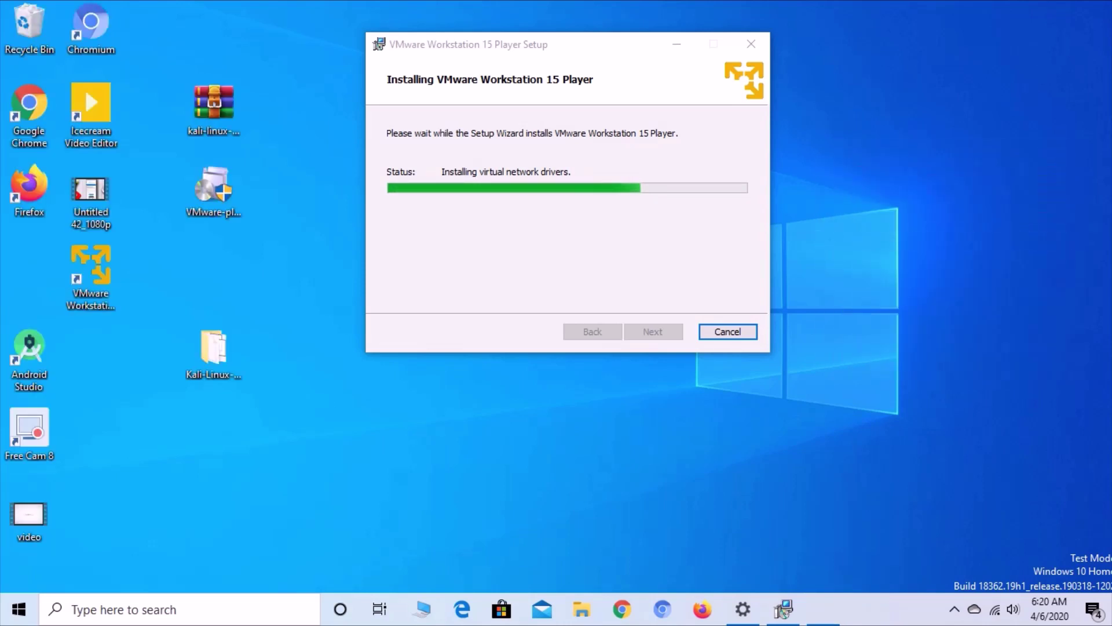
right_click(827, 142)
click(869, 215)
right_click(832, 167)
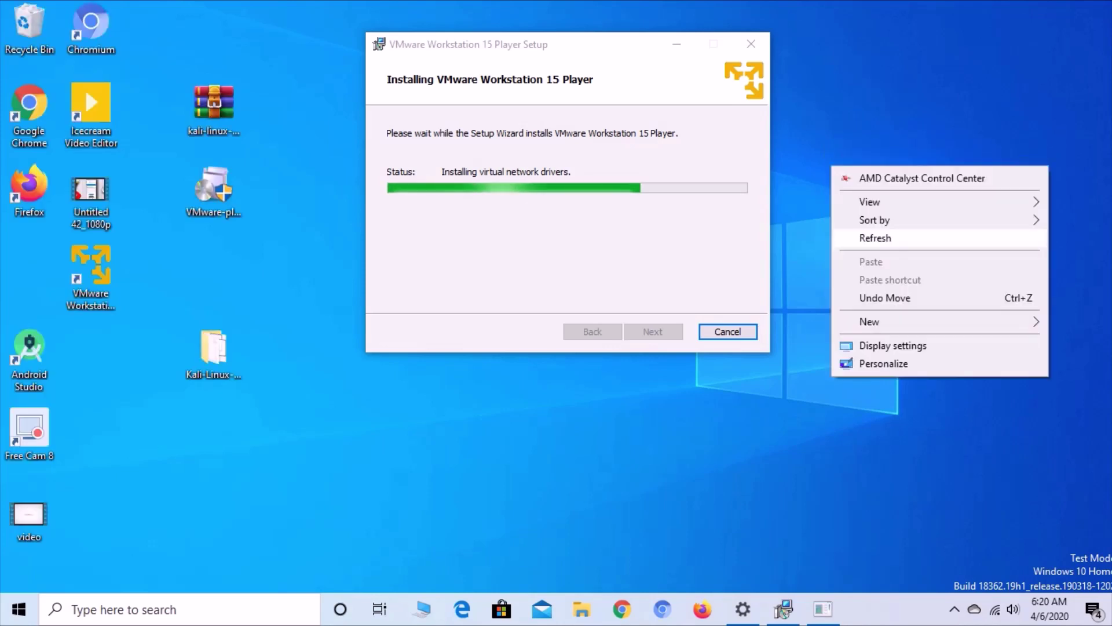
click(875, 238)
right_click(850, 187)
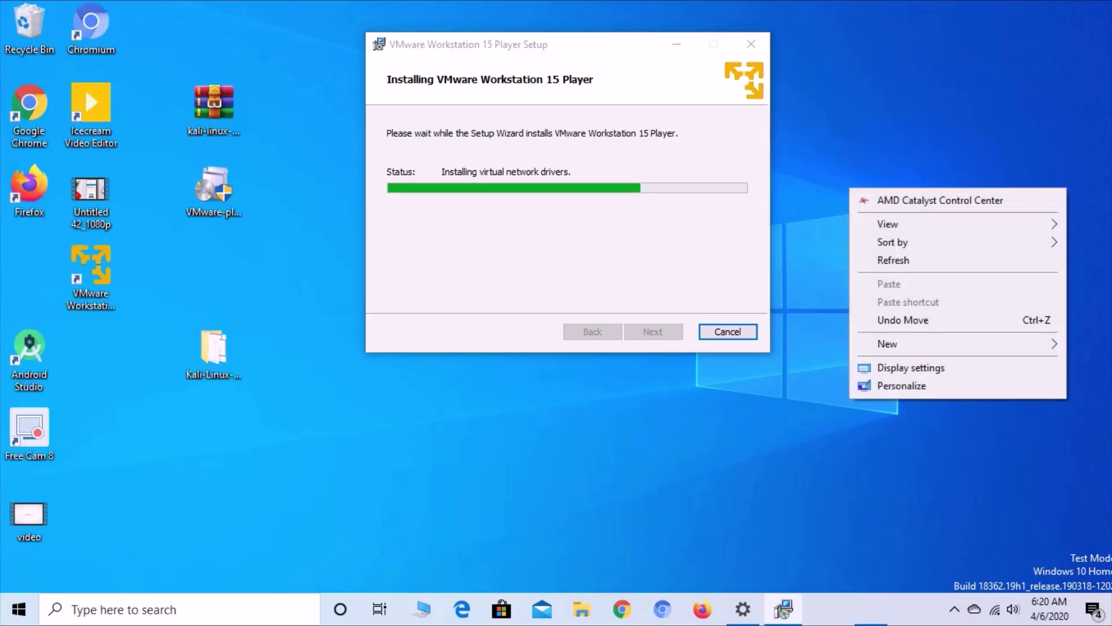
click(893, 260)
right_click(835, 179)
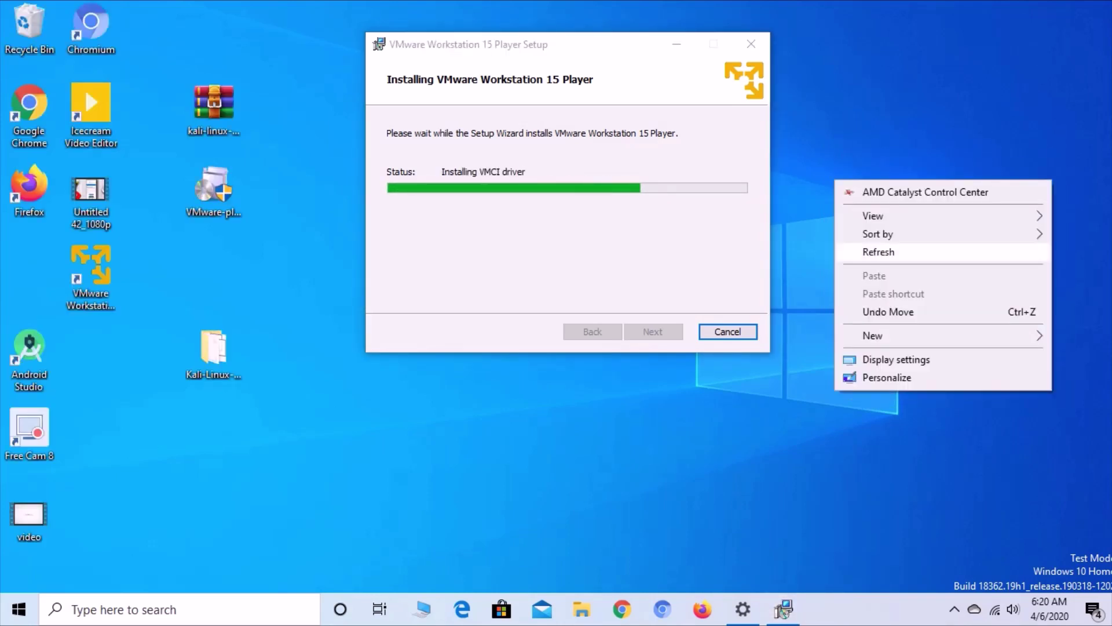
click(878, 252)
- Bring the setup wizard forward and refresh the desktop until the Completed page appears
click(783, 609)
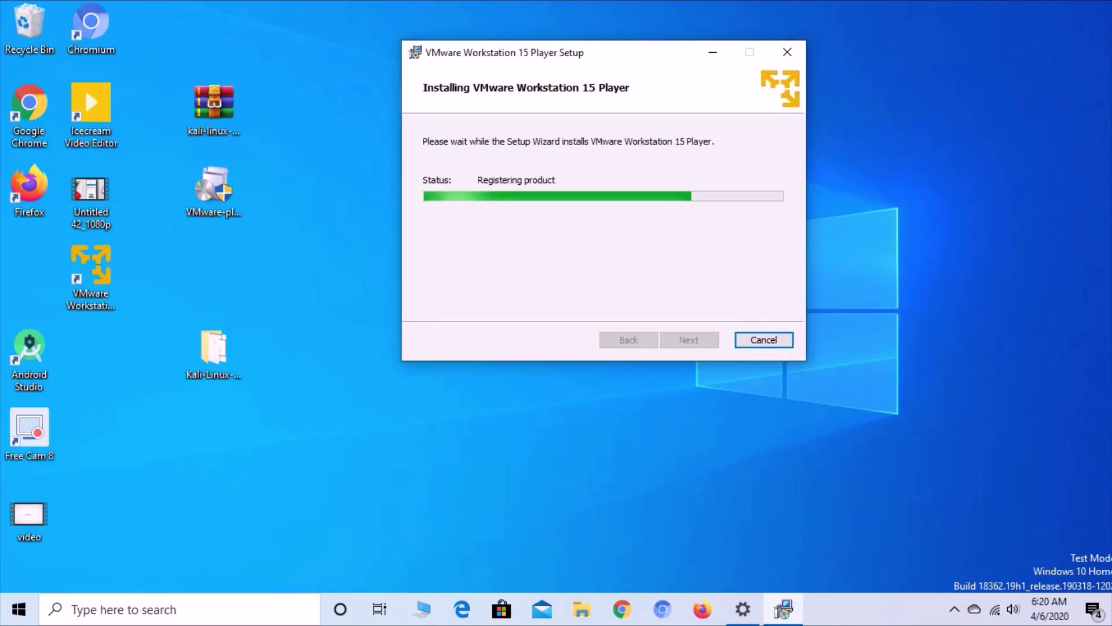
click(783, 610)
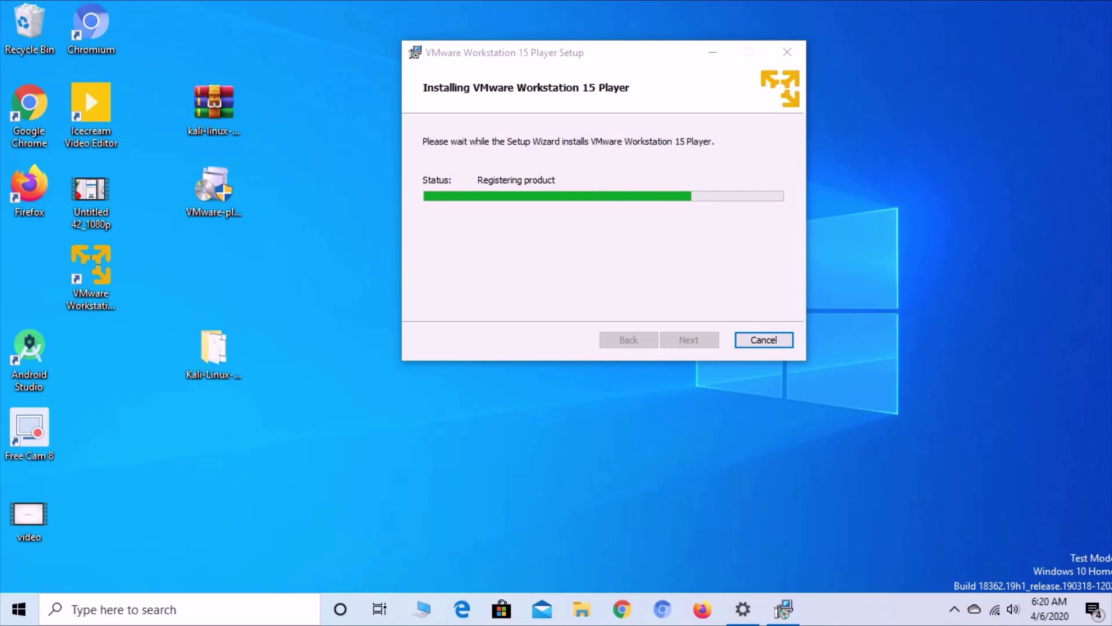
right_click(878, 143)
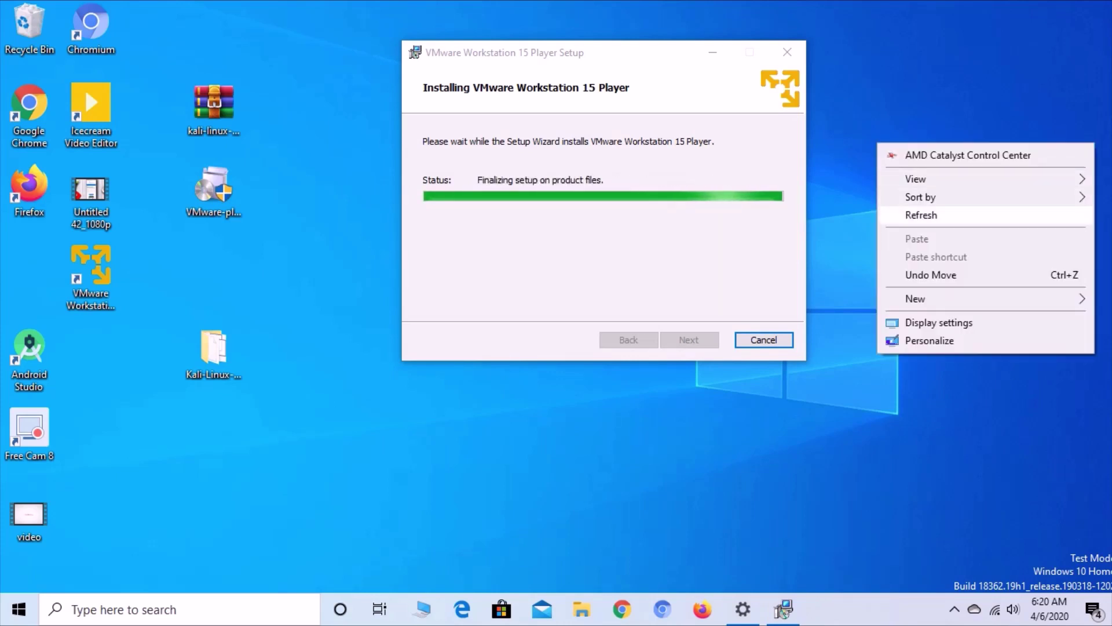
key(Escape)
right_click(902, 188)
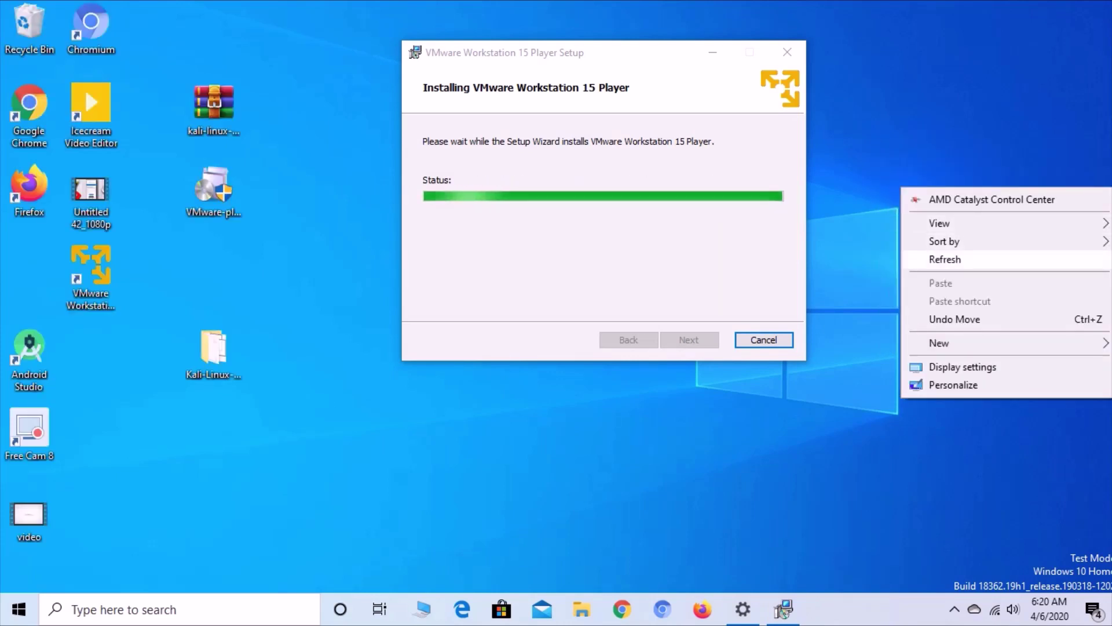
click(945, 259)
right_click(865, 177)
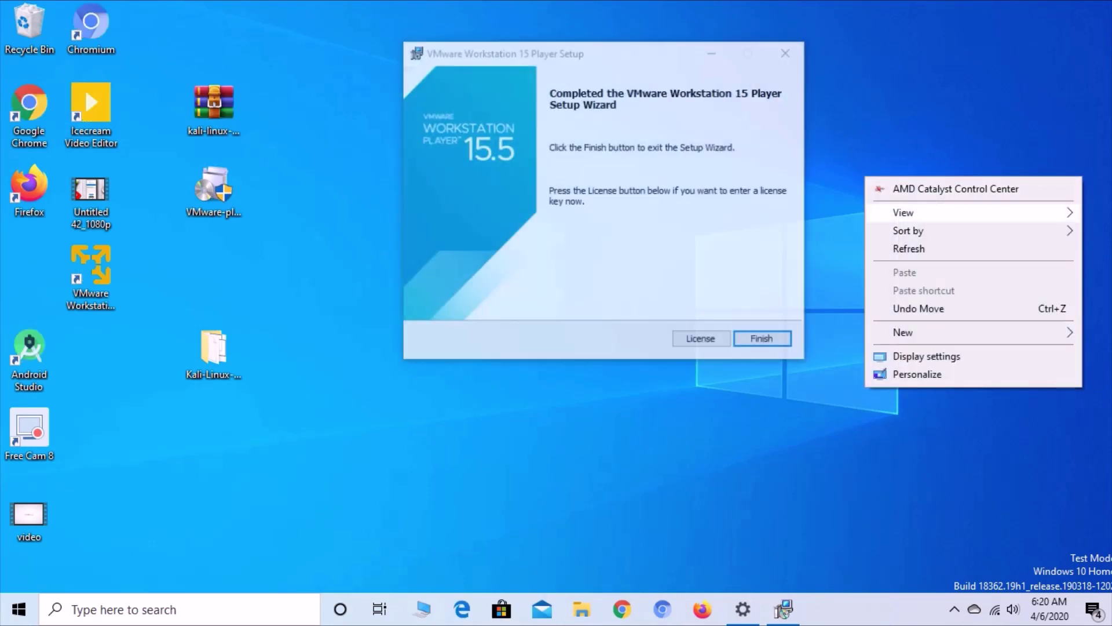
click(909, 248)
- Finish the setup wizard and move the Workstation 15 Player shortcut to mid-desktop
click(761, 338)
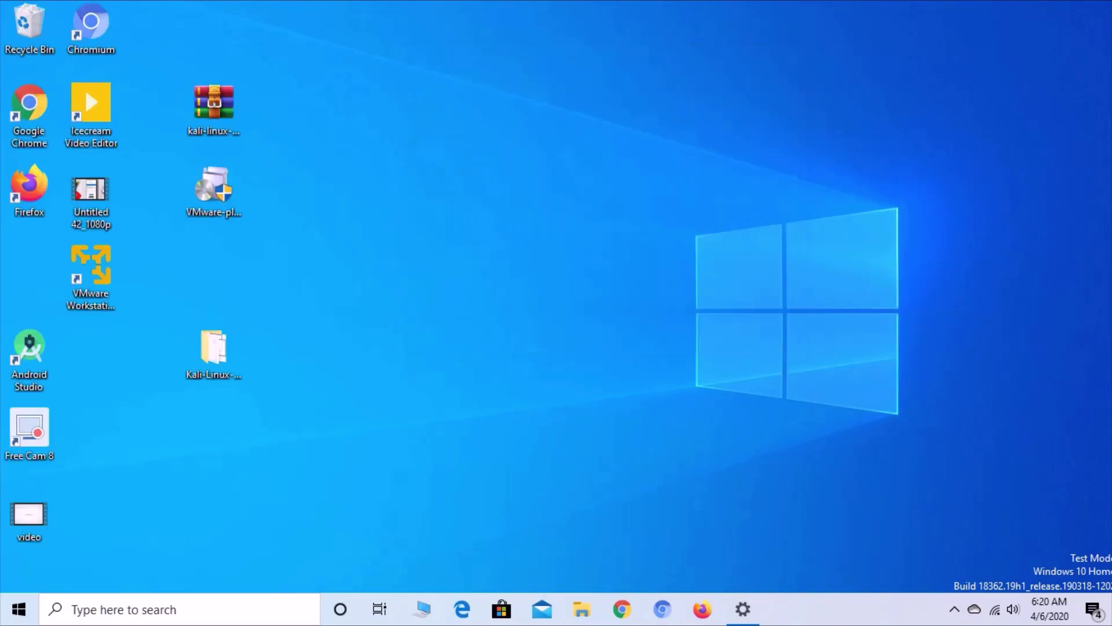
right_click(511, 96)
click(555, 170)
right_click(549, 136)
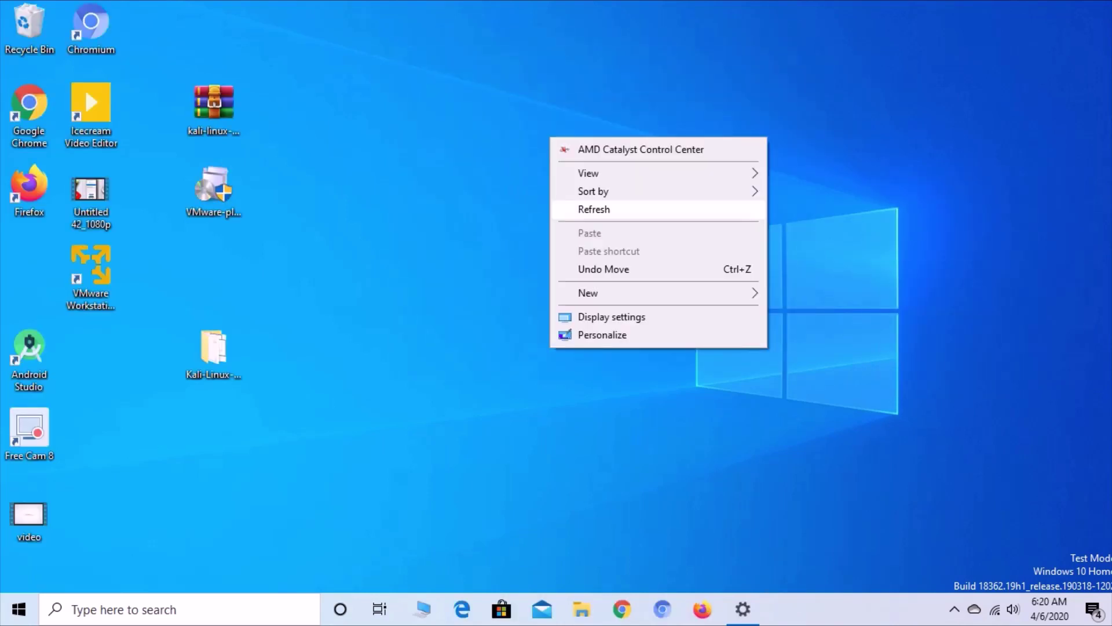
click(593, 209)
drag(91, 267, 521, 267)
- Launch VMware Workstation 15 Player from its shortcut with Run as administrator
right_click(658, 168)
click(701, 238)
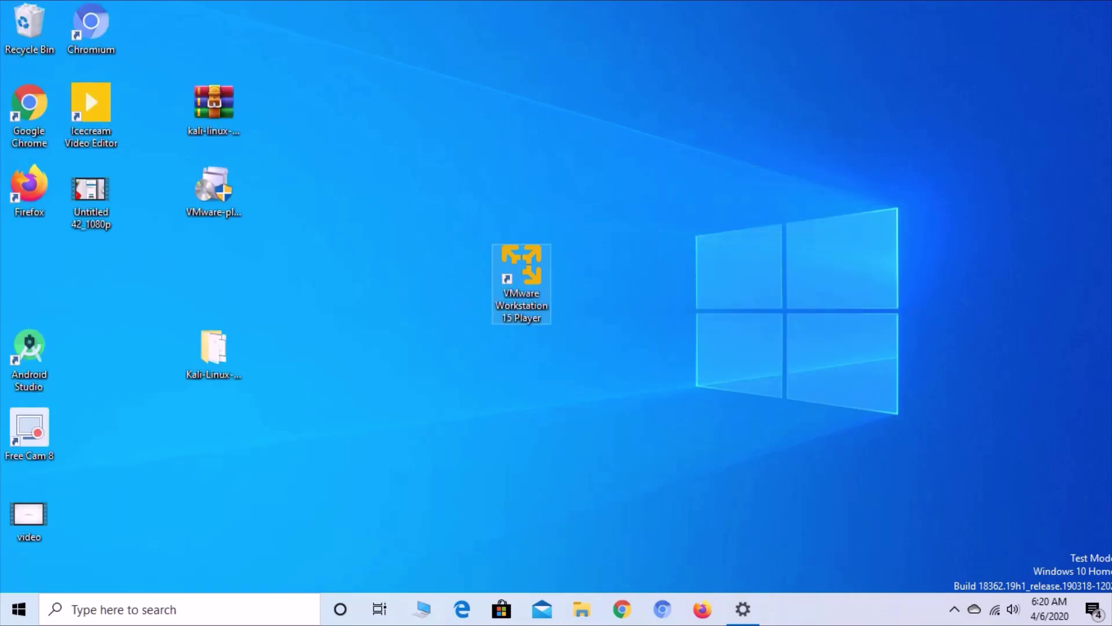
right_click(519, 272)
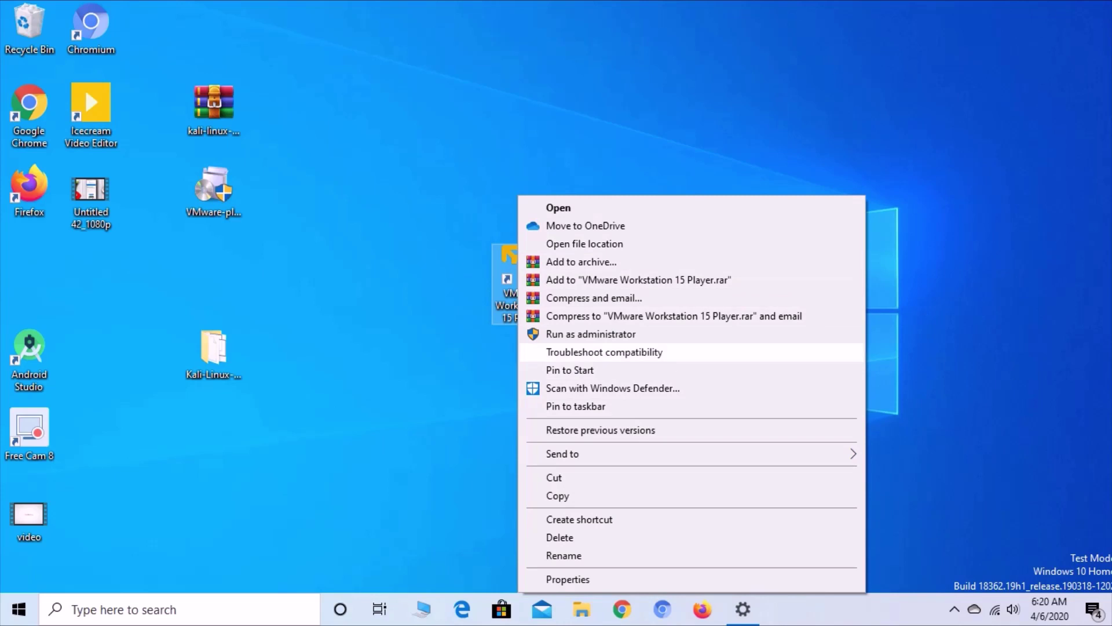
click(591, 334)
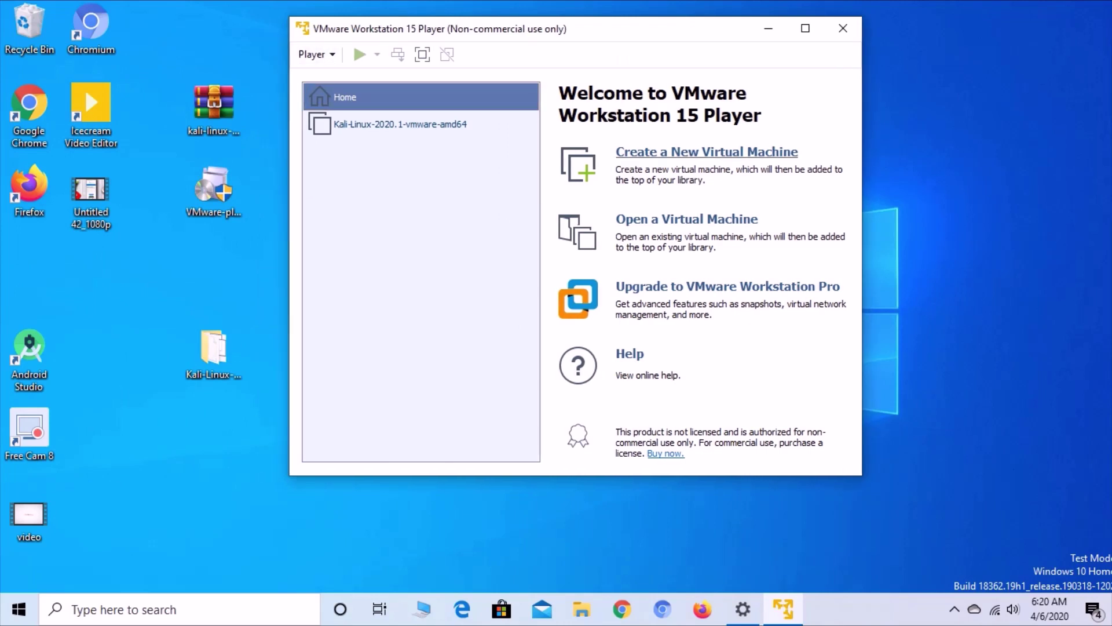
- Start the New Virtual Machine Wizard, then cancel it
click(707, 151)
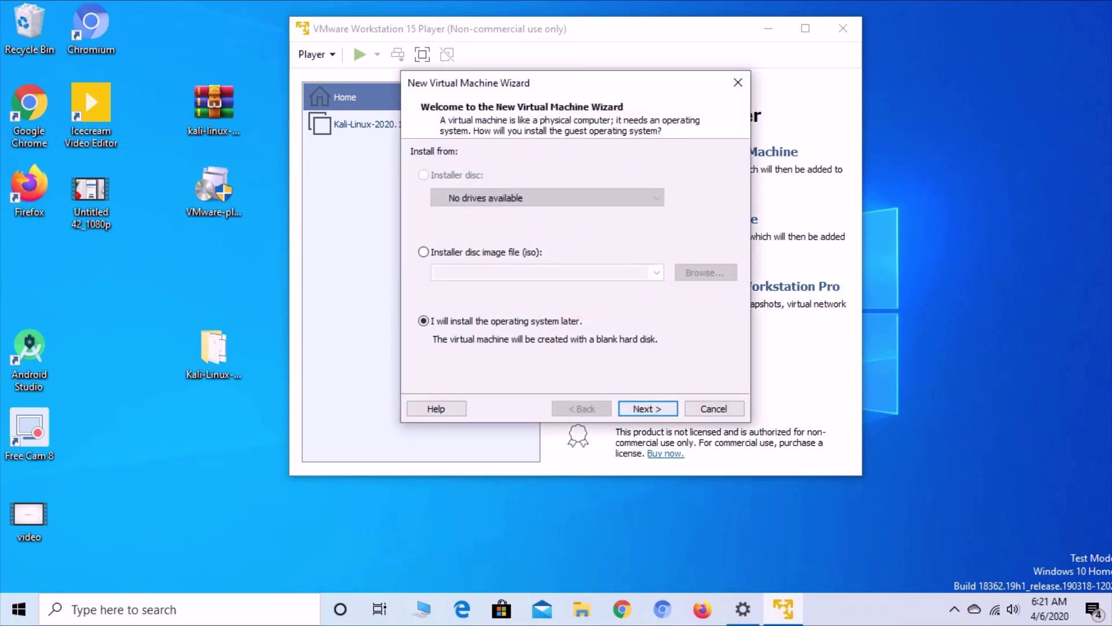
key(Return)
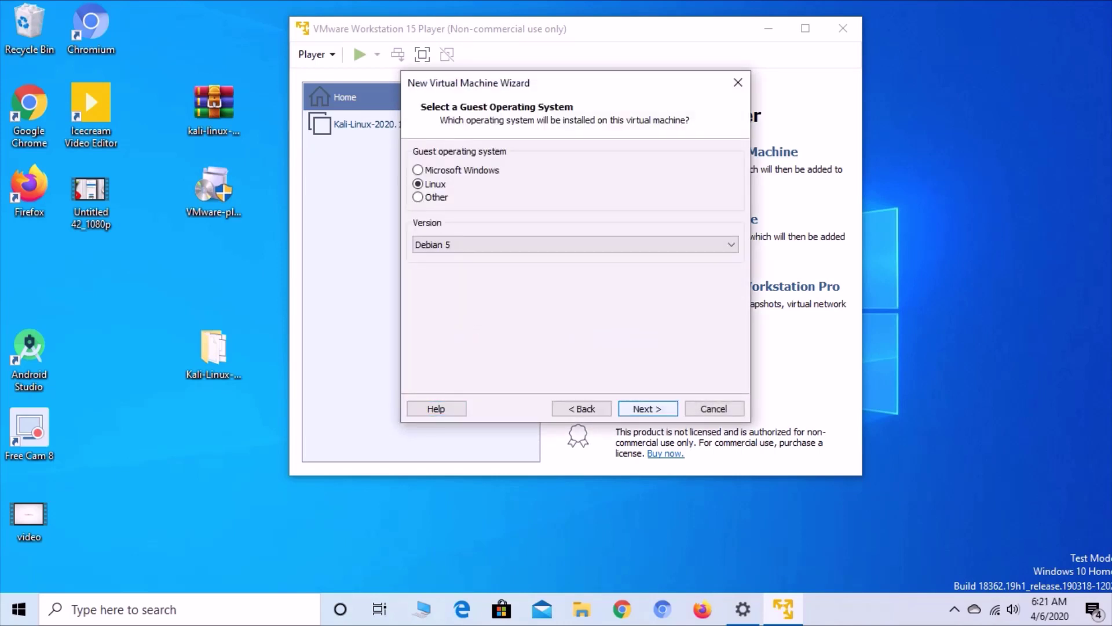
key(Escape)
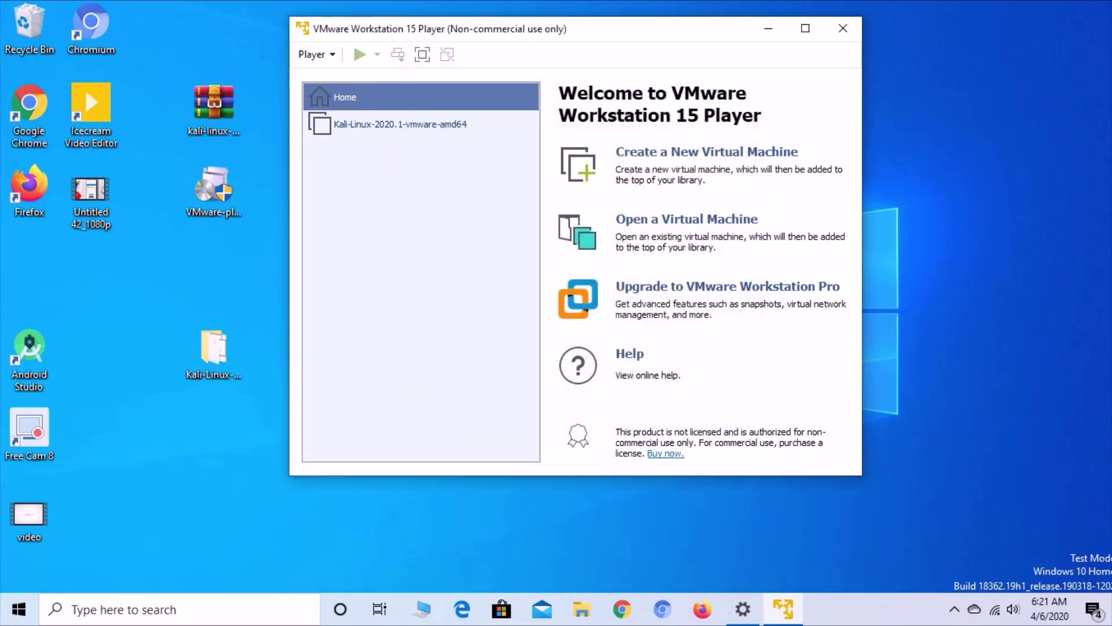
- Open the .vmx file from Desktop > Kali-Linux-2020.1-vmware-amd64
key(ctrl+o)
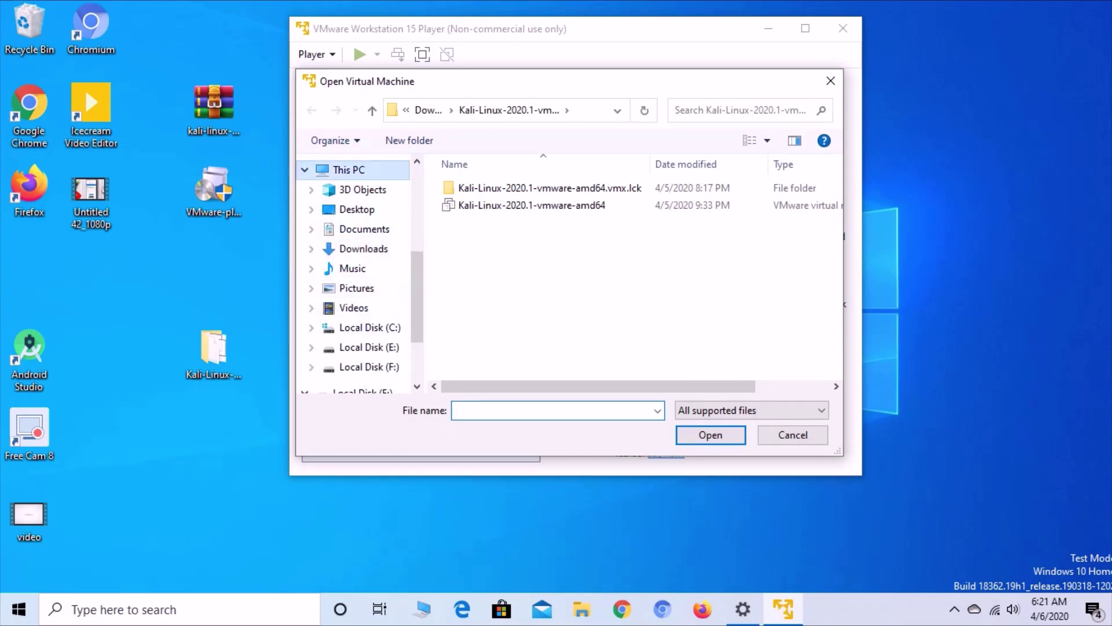
click(349, 169)
click(357, 209)
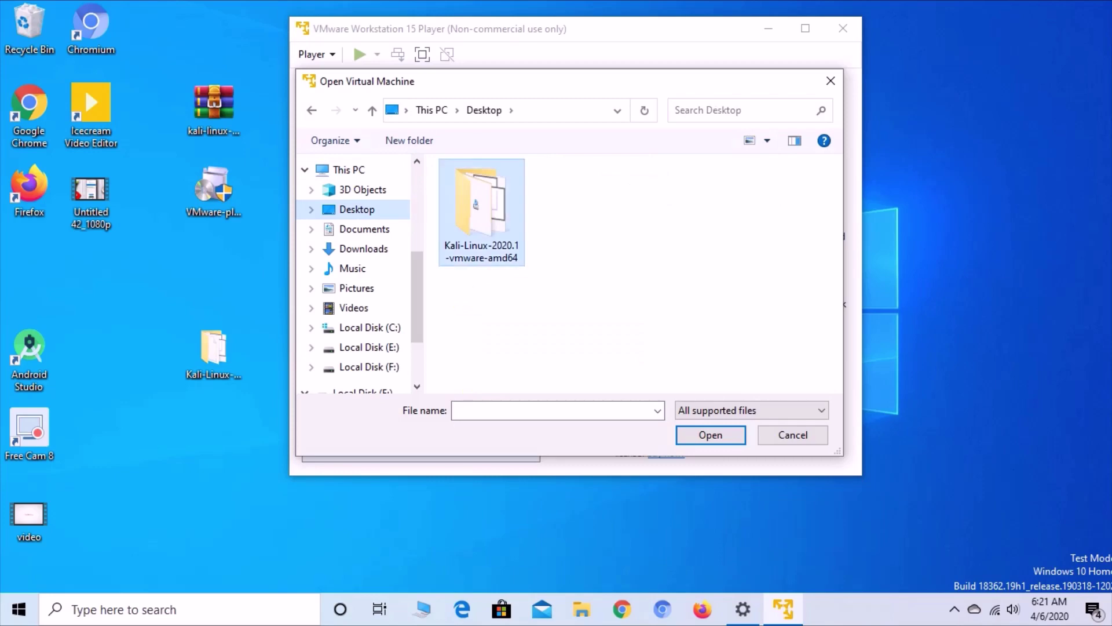
double_click(481, 212)
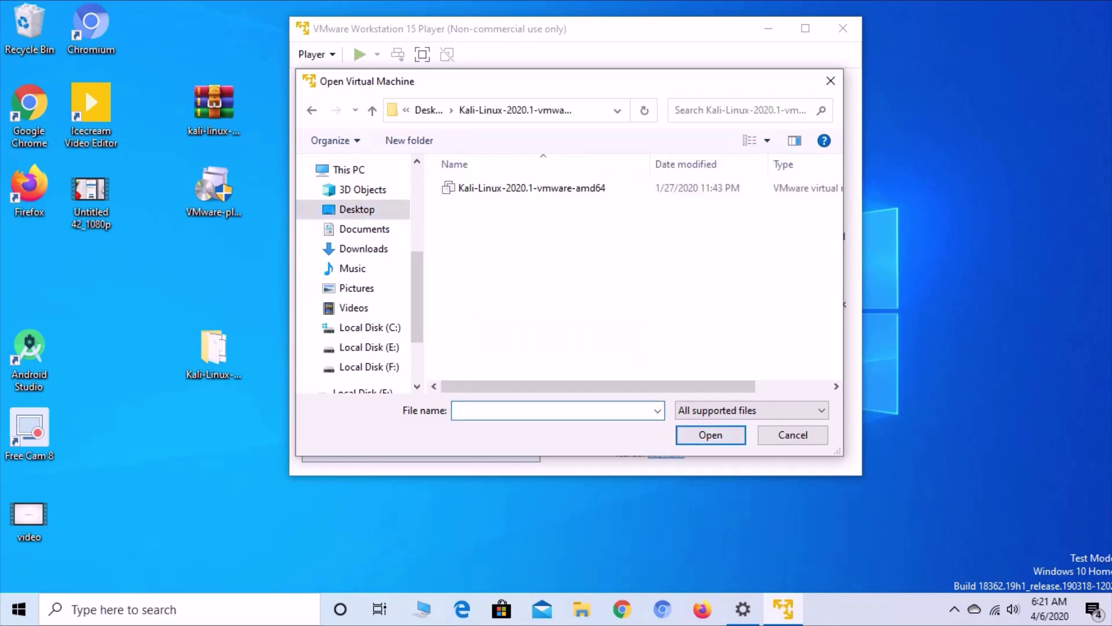
click(531, 187)
key(Return)
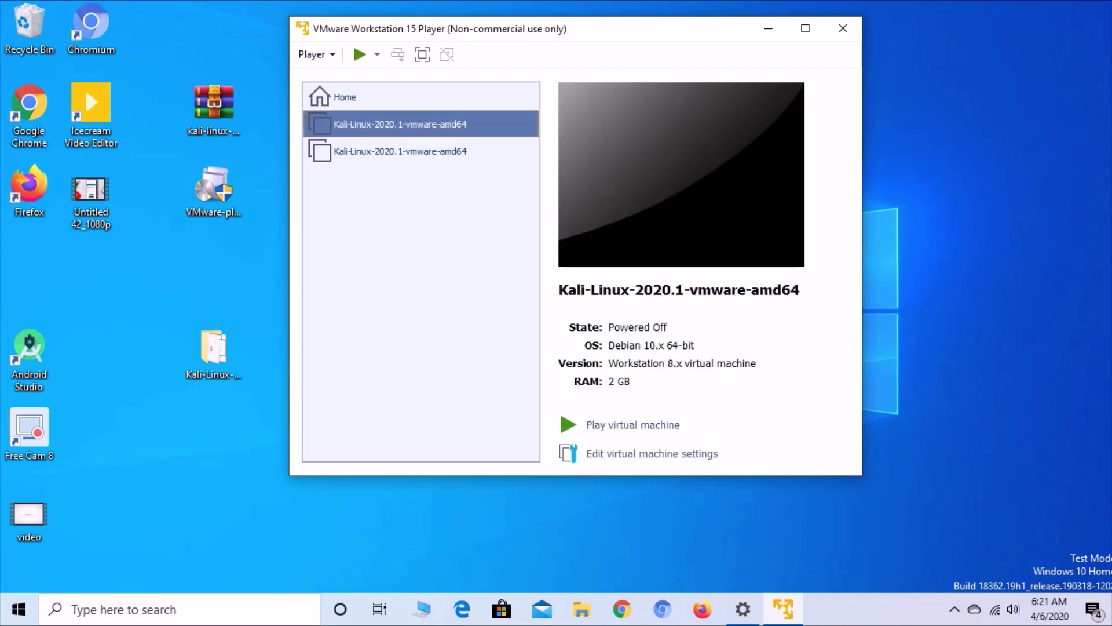
- Power on the Kali VM, answer I Copied It, and dismiss the VMware Tools update prompt
click(633, 424)
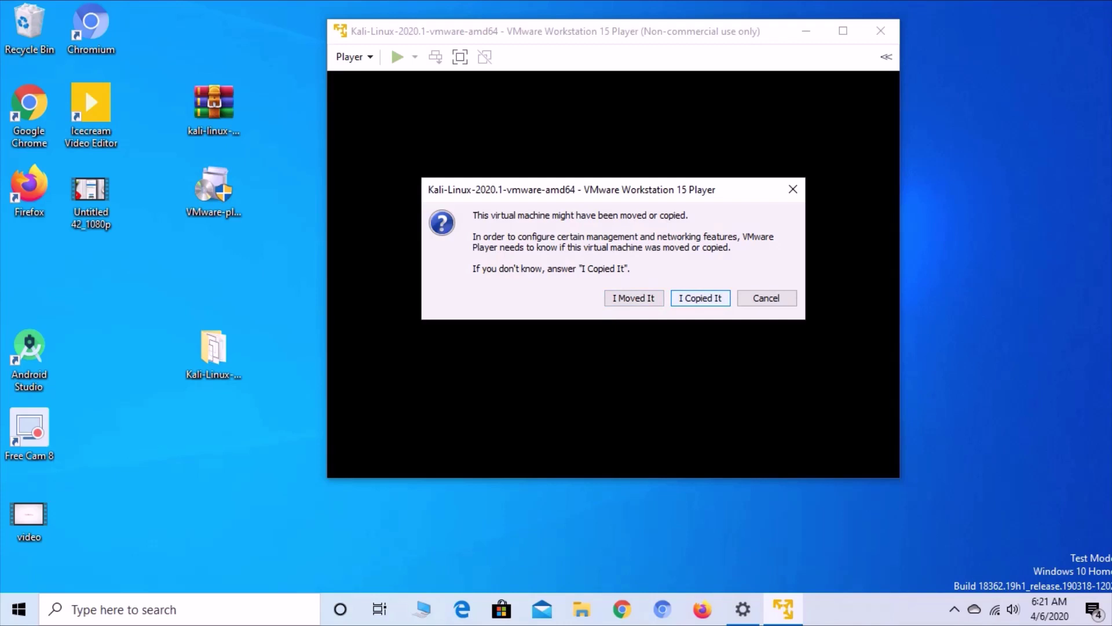
key(Return)
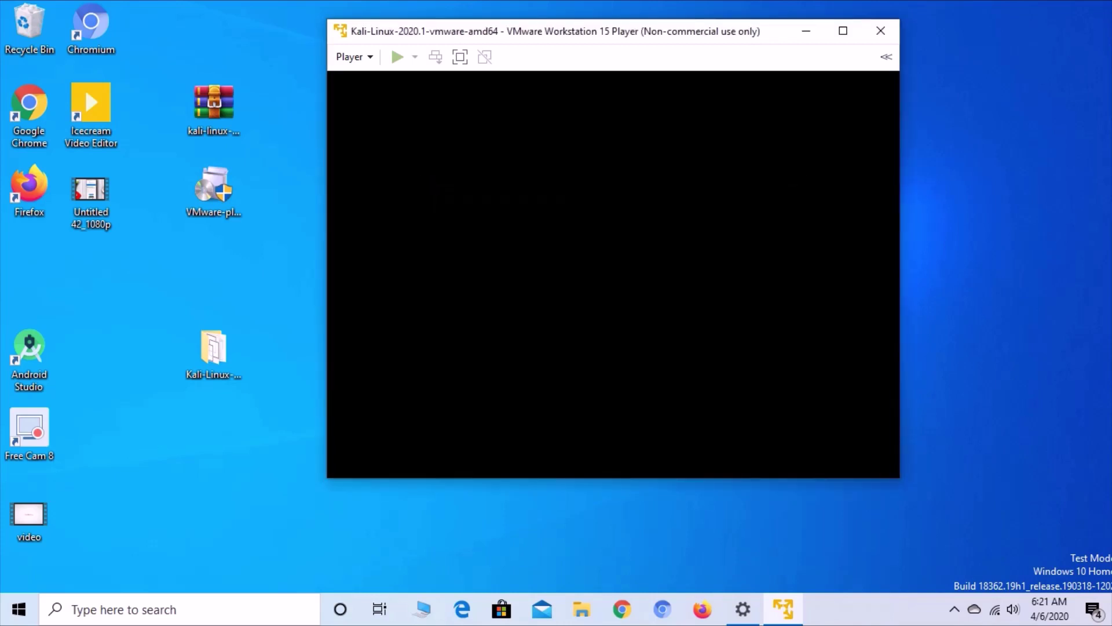
right_click(906, 168)
key(Escape)
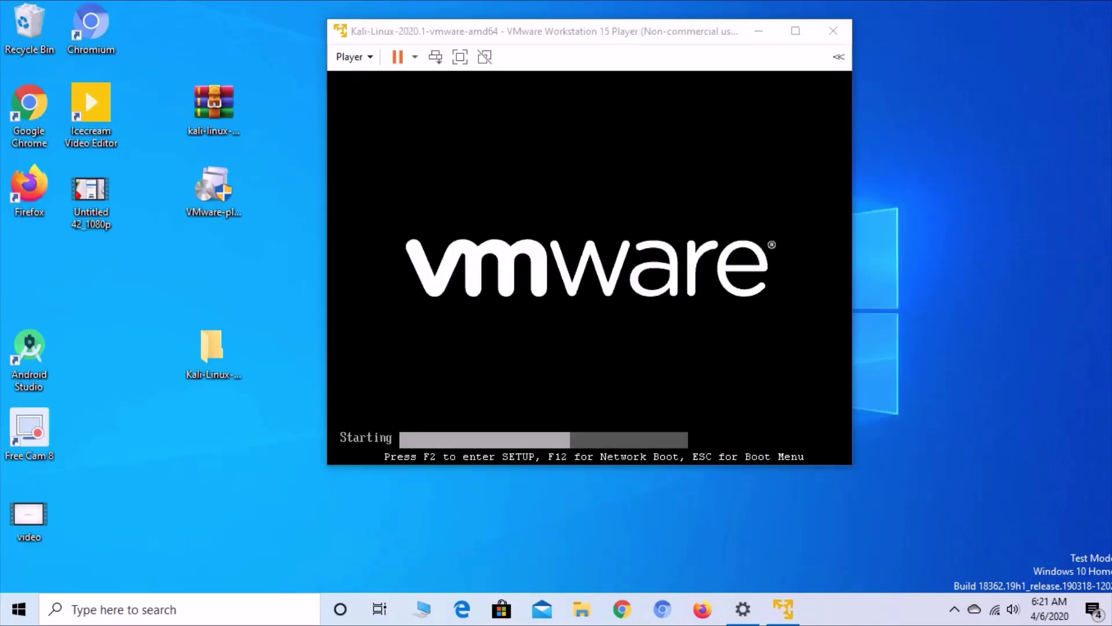
right_click(901, 175)
click(930, 246)
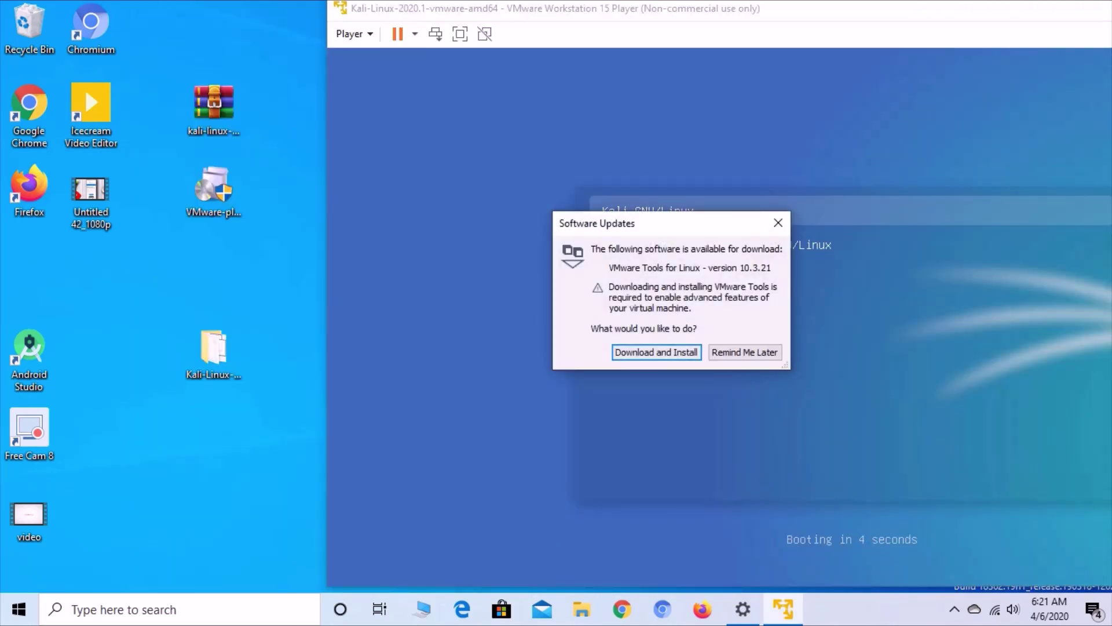
key(Escape)
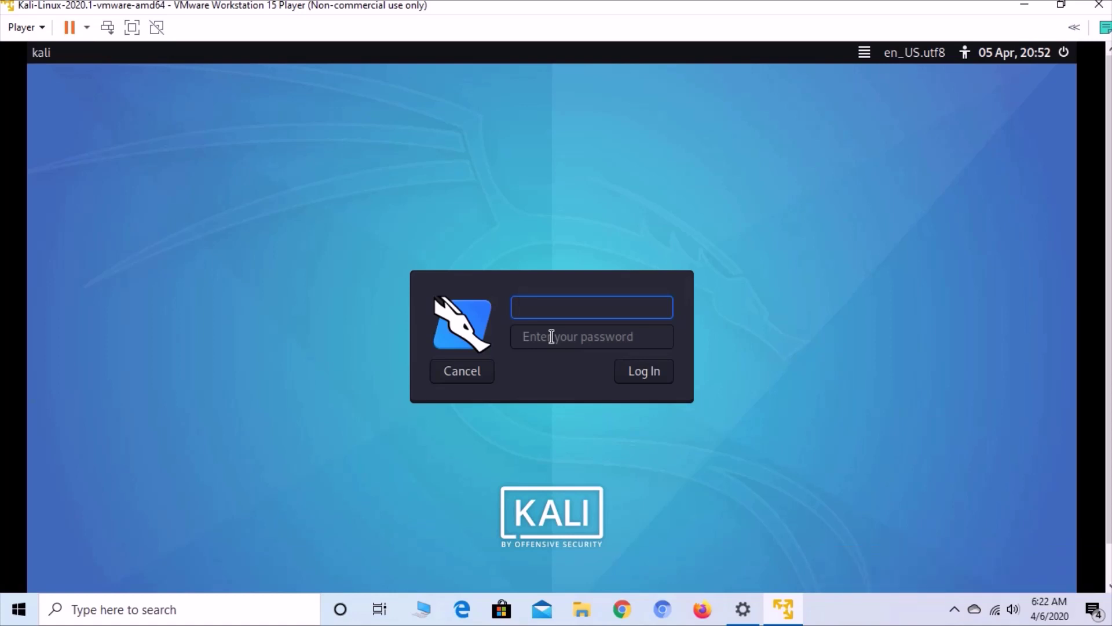
click(551, 337)
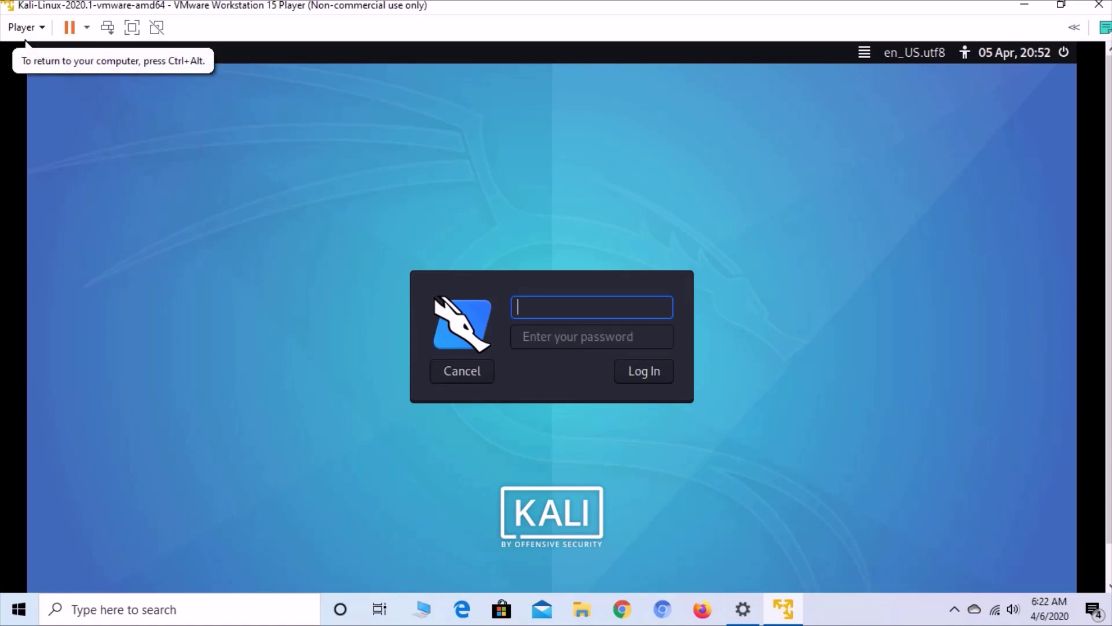
text(kali)
key(Tab)
key(shift+Tab)
right_click(525, 308)
click(564, 343)
click(559, 343)
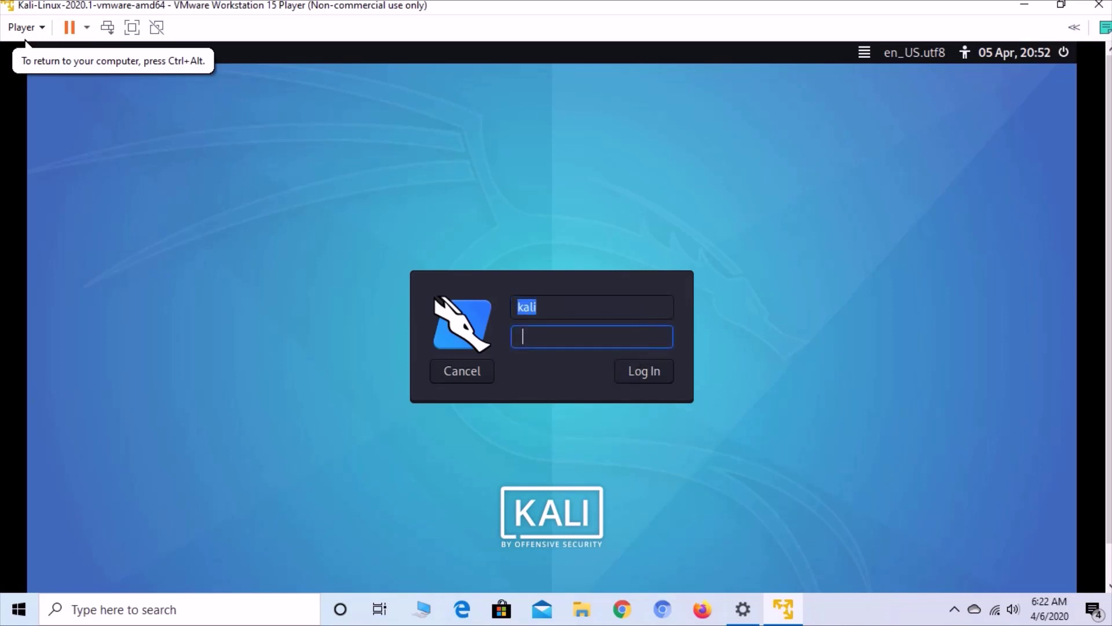
right_click(560, 344)
click(599, 402)
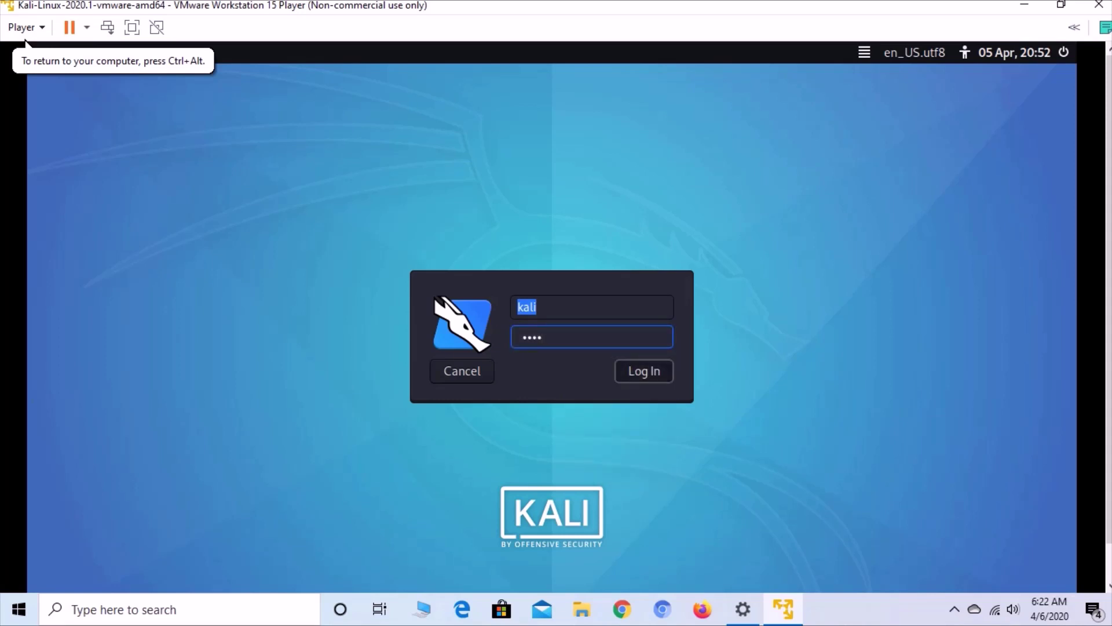
click(642, 371)
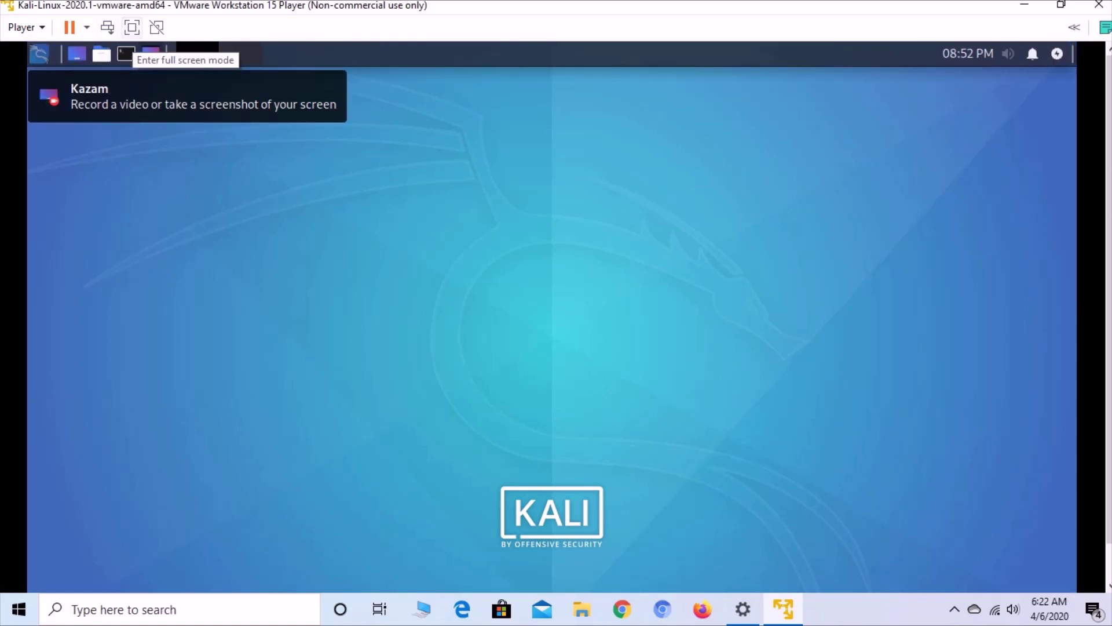
- Switch the VM to full screen and launch Terminal Emulator from the application menu
click(132, 27)
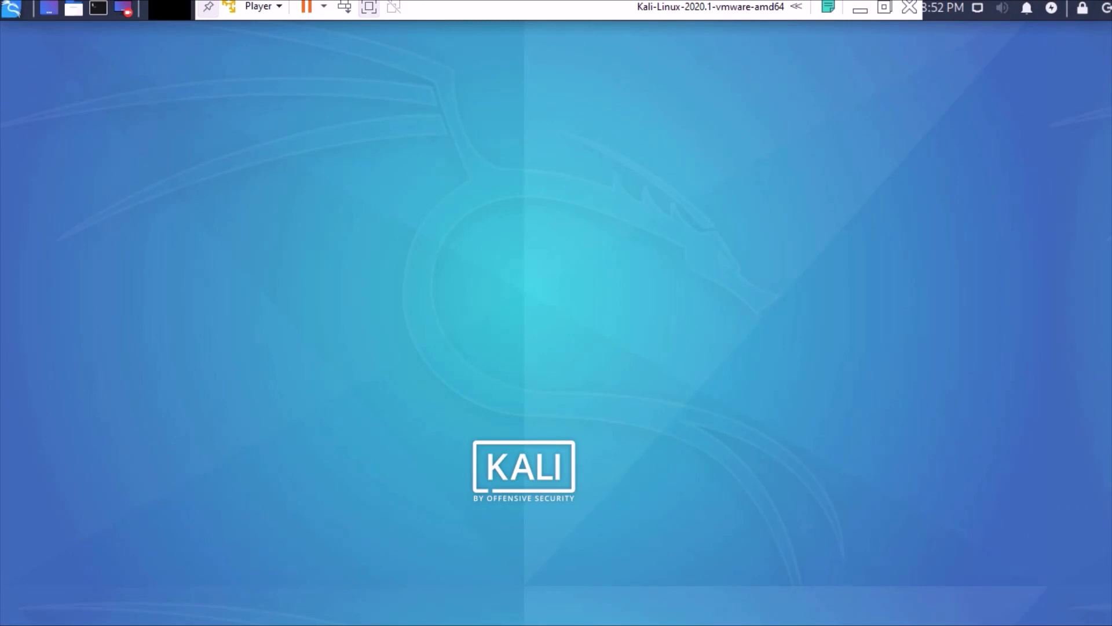
click(11, 8)
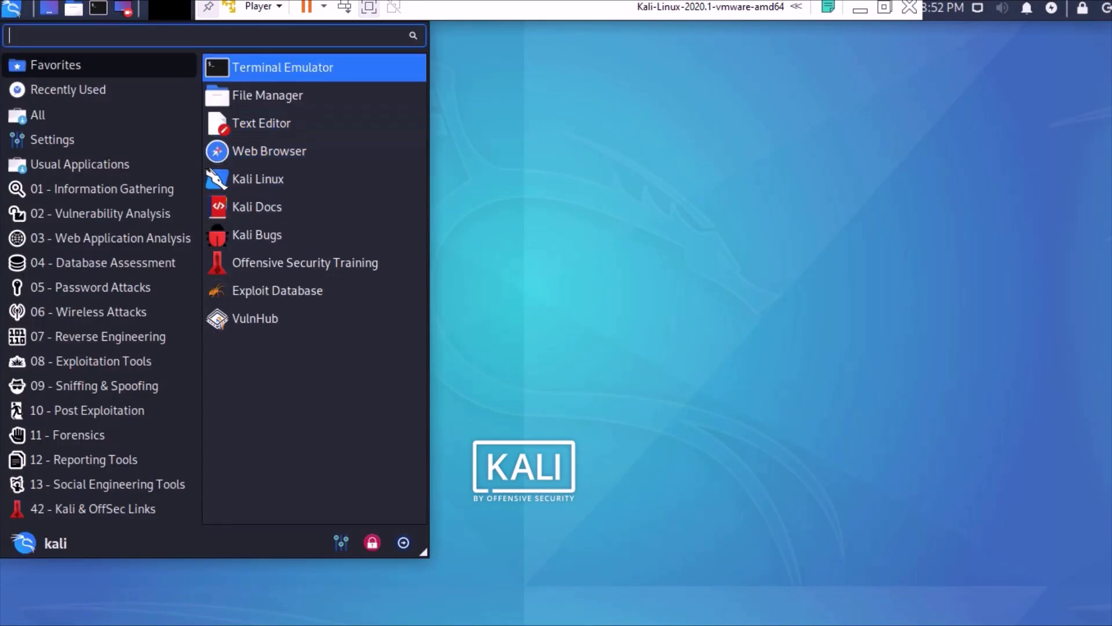
drag(283, 67, 382, 87)
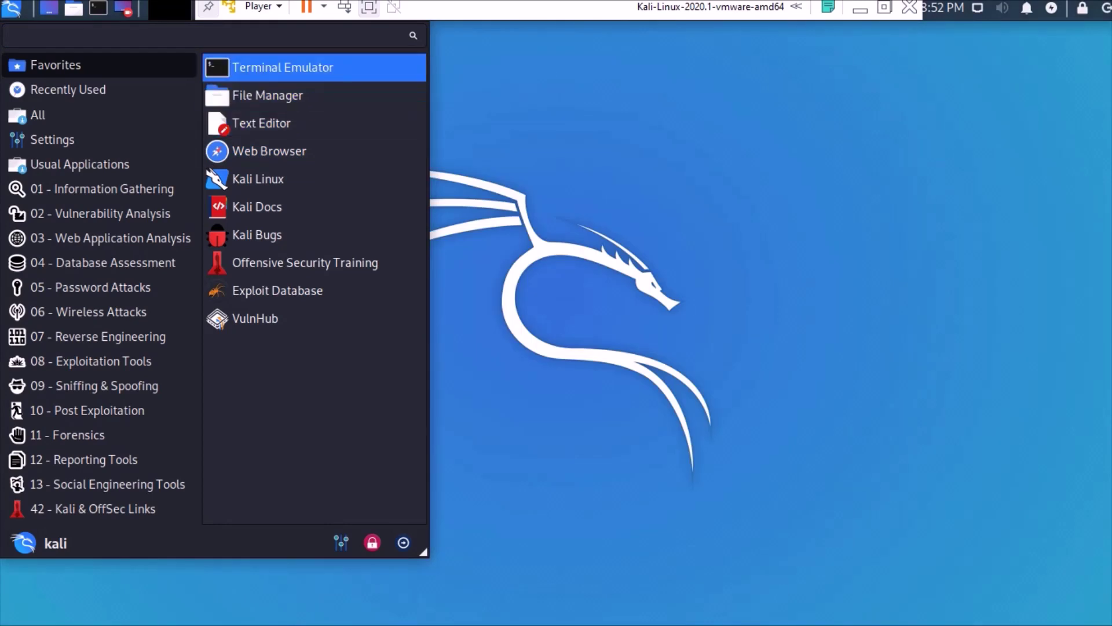
key(Escape)
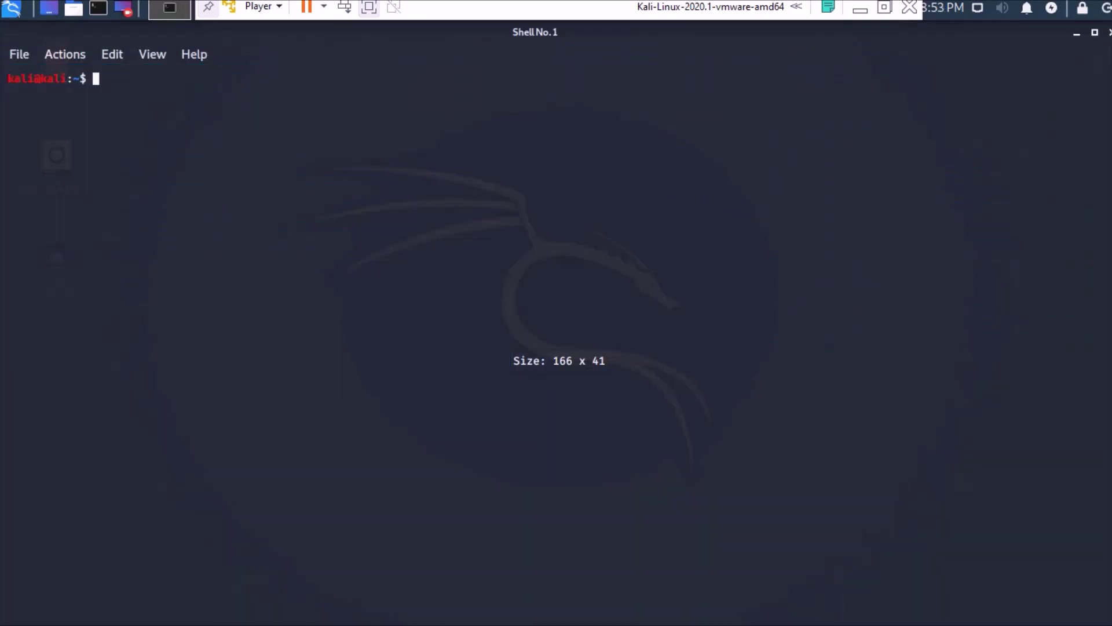
- Run uname in the terminal, then clear the screen
text(uname)
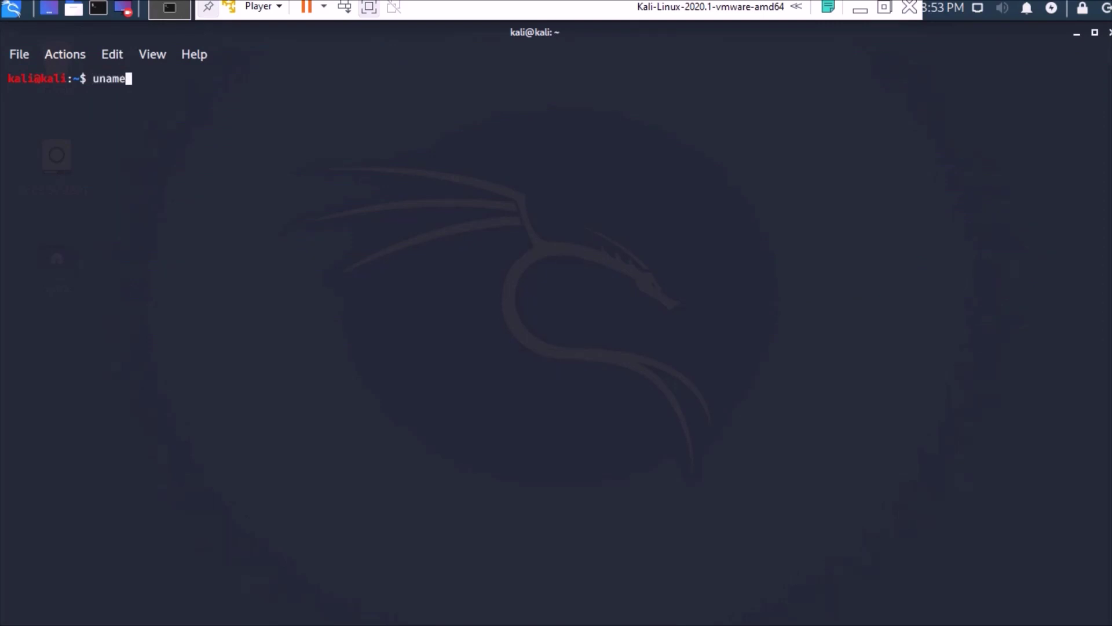
key(Return)
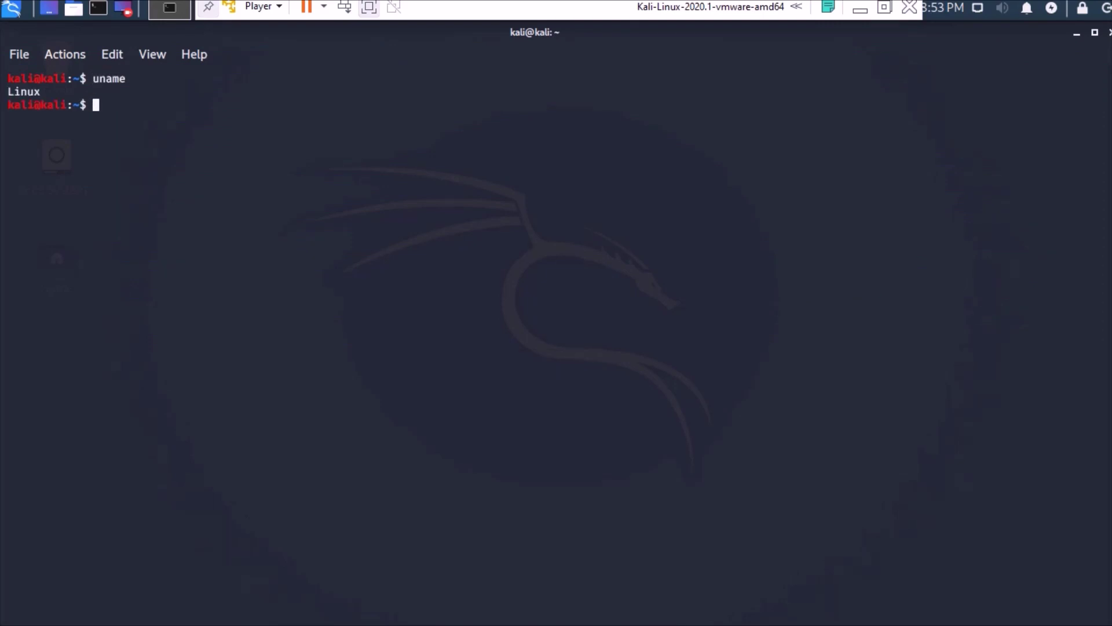
text(clear)
key(Return)
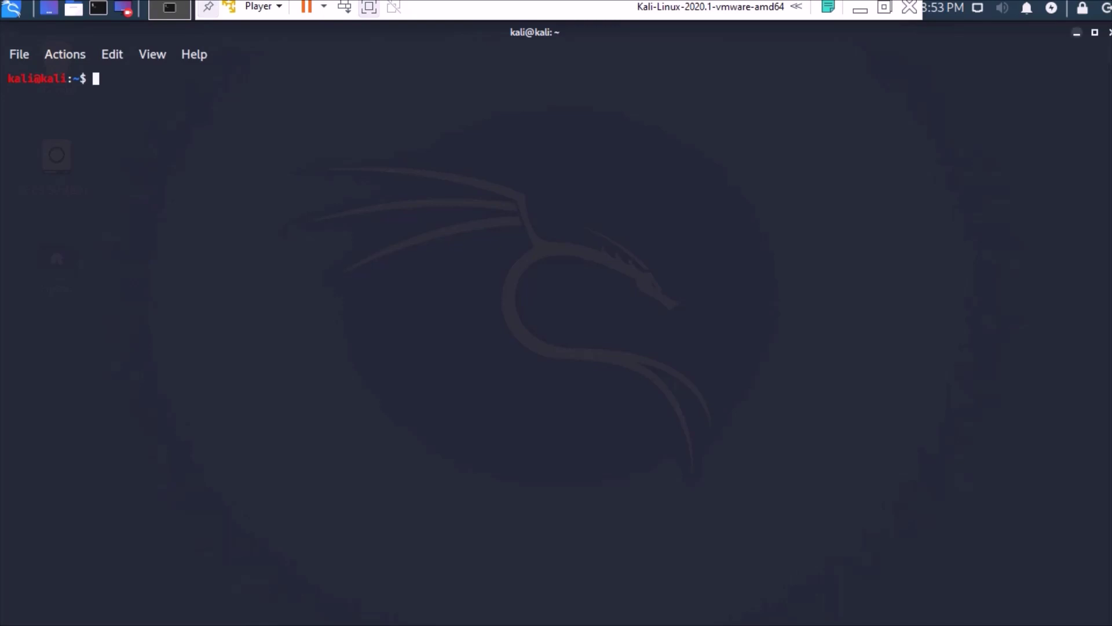
- Minimize the terminal and choose Restart from the Log out dialog
click(1076, 33)
click(1105, 8)
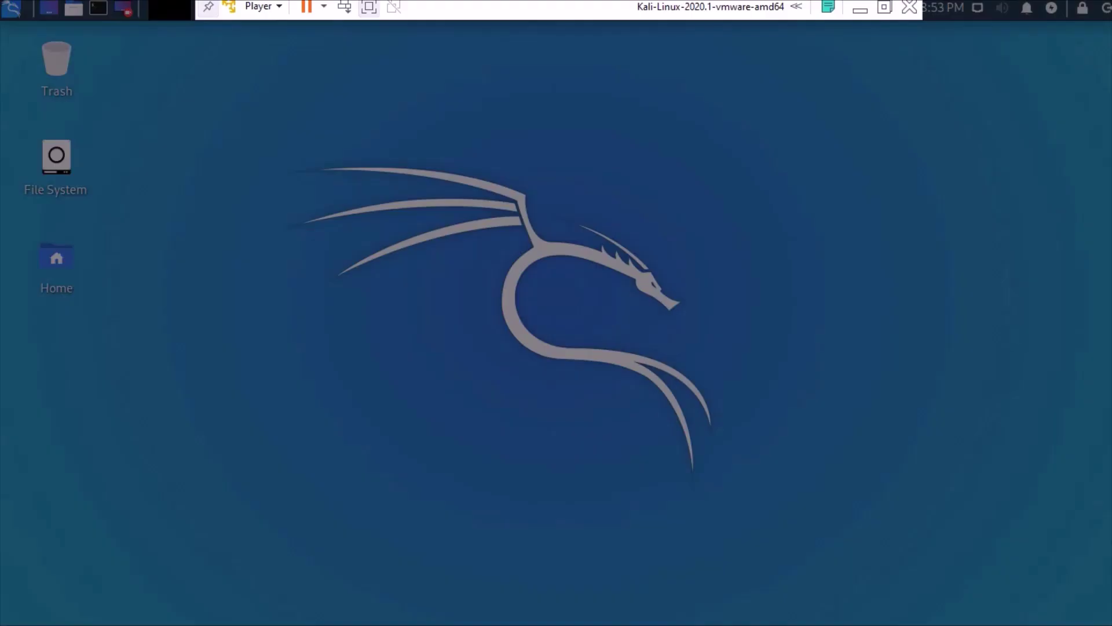
click(559, 274)
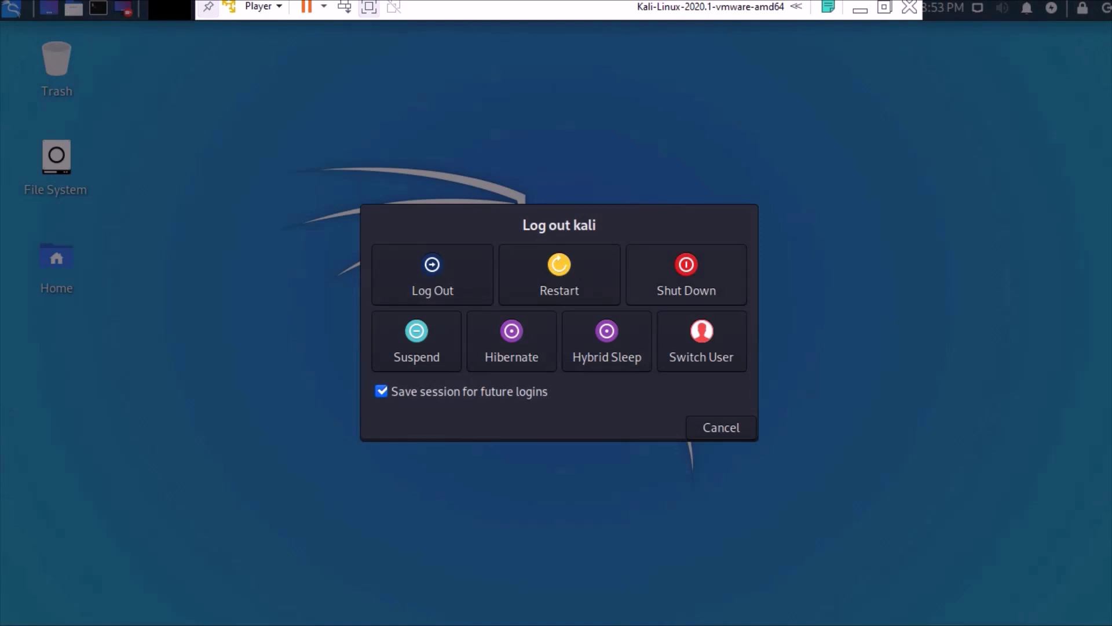